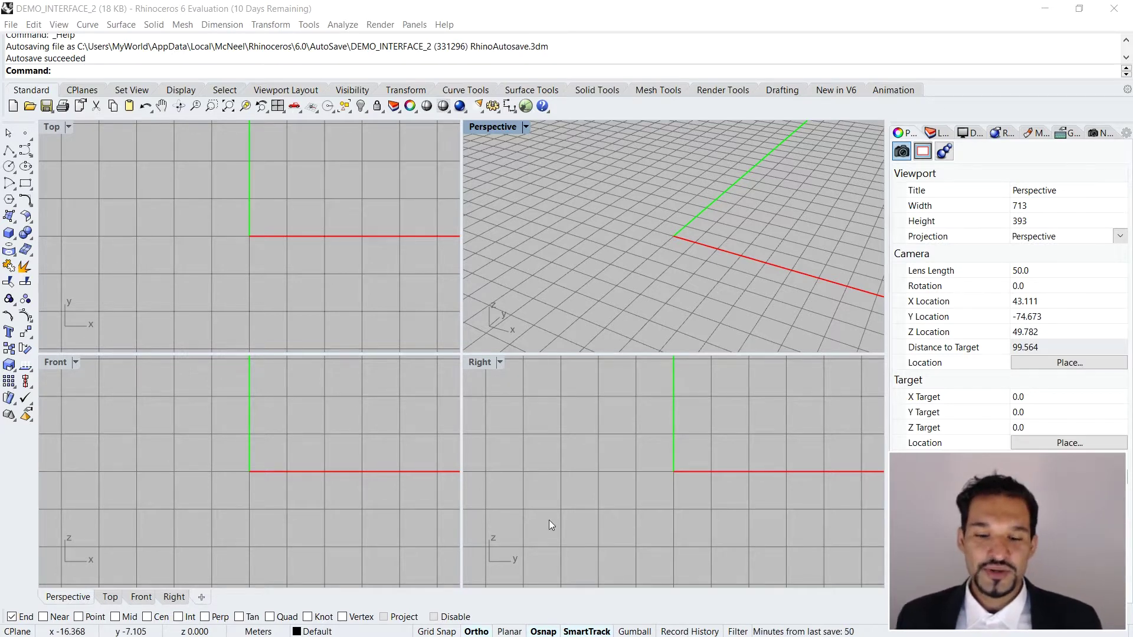
Step: Turn off the Osnap, SmartTrack and Ortho modeling aids
{"action": "left_click", "coordinate": [542, 631]}
{"action": "left_click", "coordinate": [590, 631]}
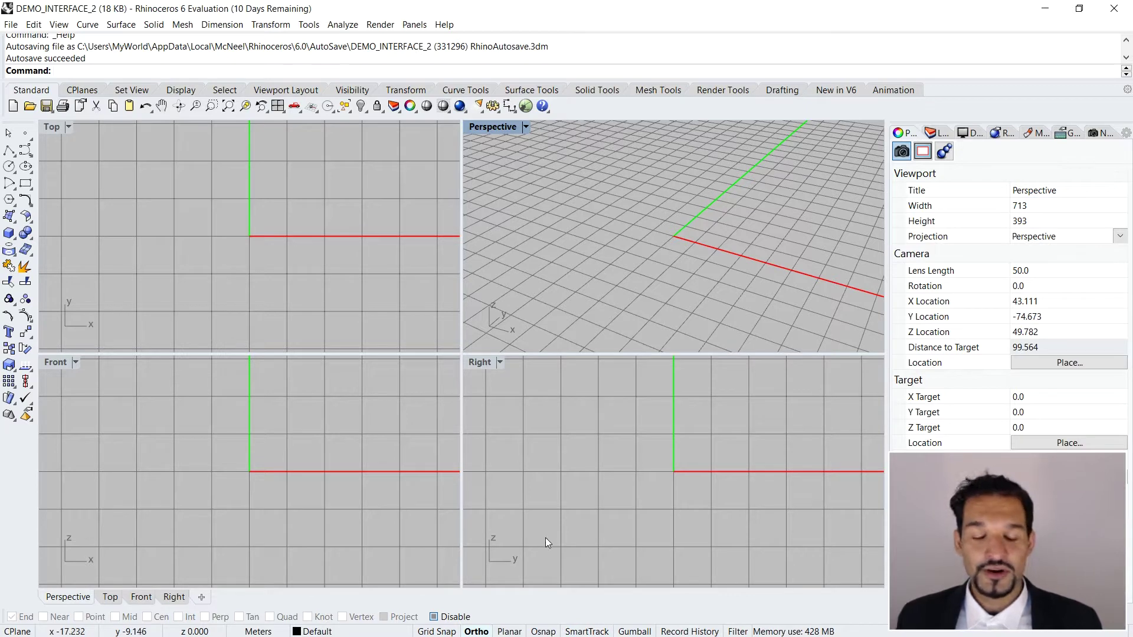
{"action": "left_click", "coordinate": [479, 631]}
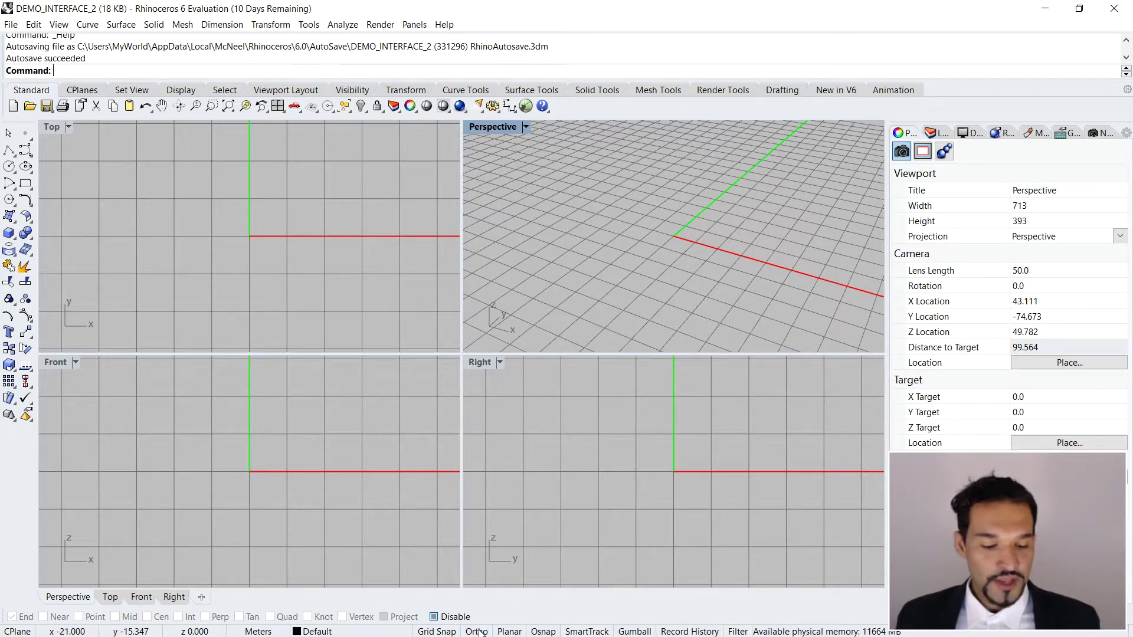
Step: Open the Rhino online help, close the older help page, and show the Quick Tour topic "The Rhino window"
{"action": "key", "text": "F1"}
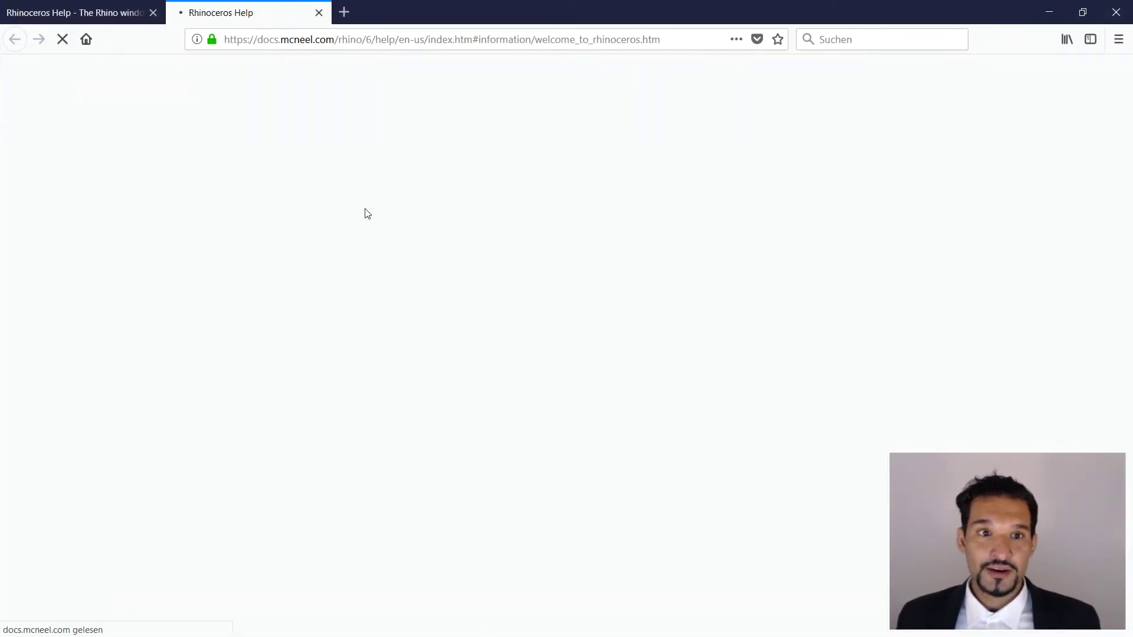
{"action": "left_click", "coordinate": [151, 12]}
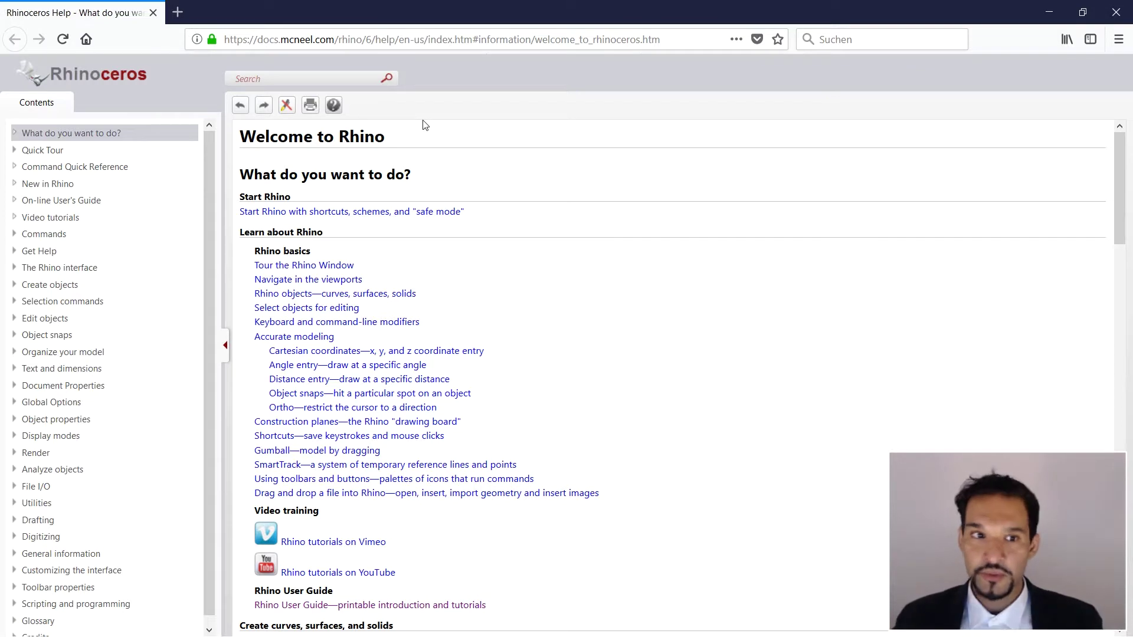
{"action": "left_click", "coordinate": [50, 152]}
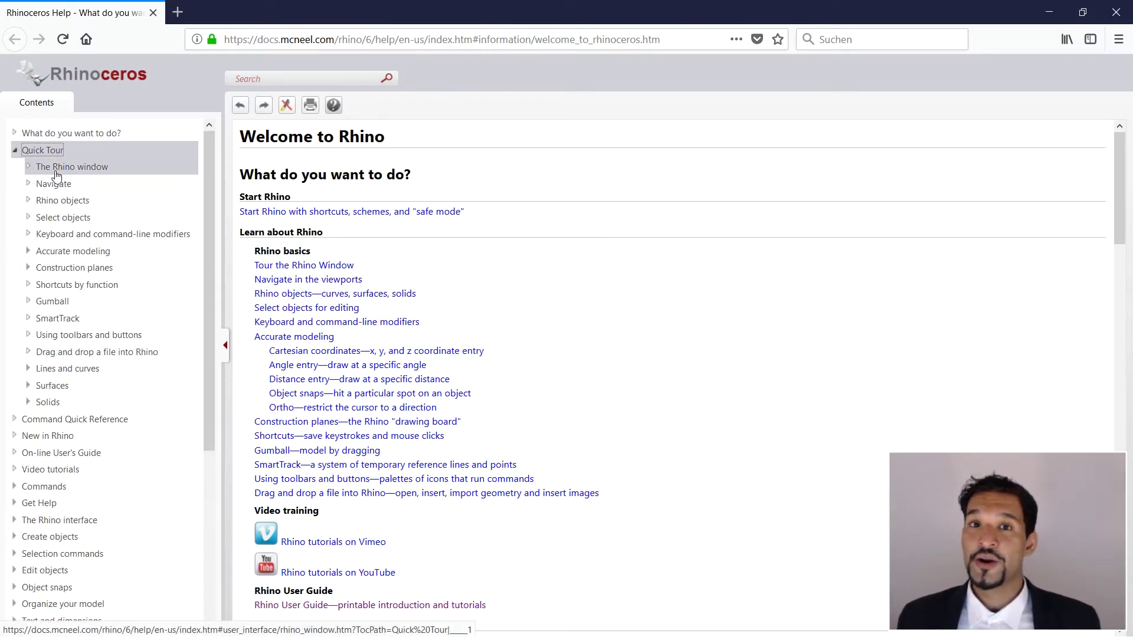
{"action": "left_click", "coordinate": [56, 171]}
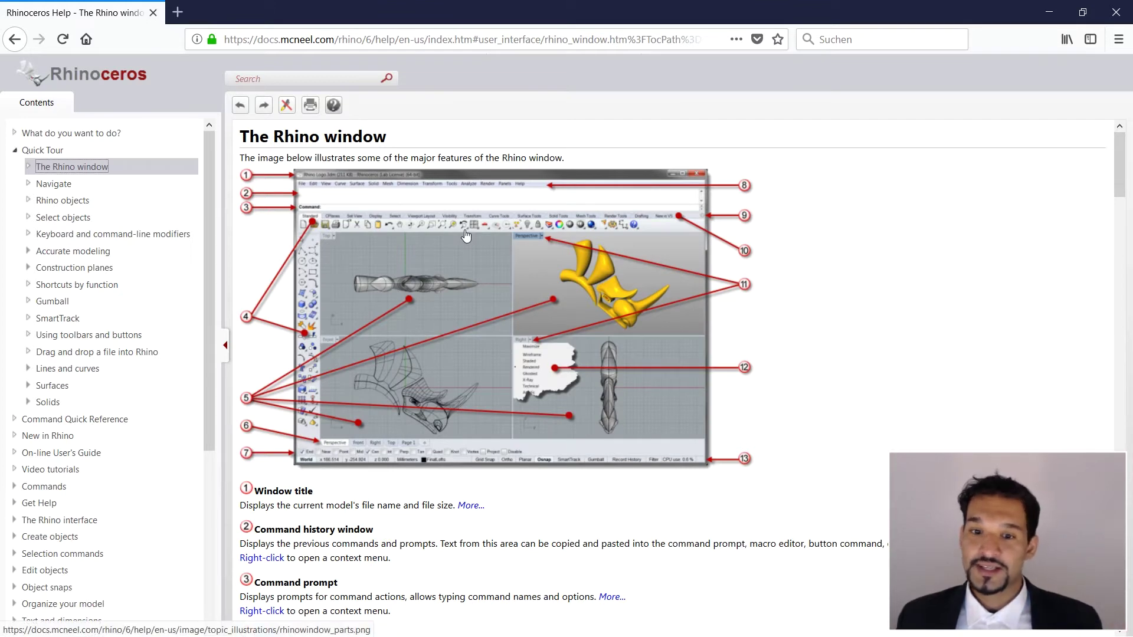
Step: Examine the numbered interface parts in the help page, highlight the Status bar description, and return to the Rhino model
{"action": "scroll", "coordinate": [466, 236], "scroll_direction": "down", "scroll_amount": 8}
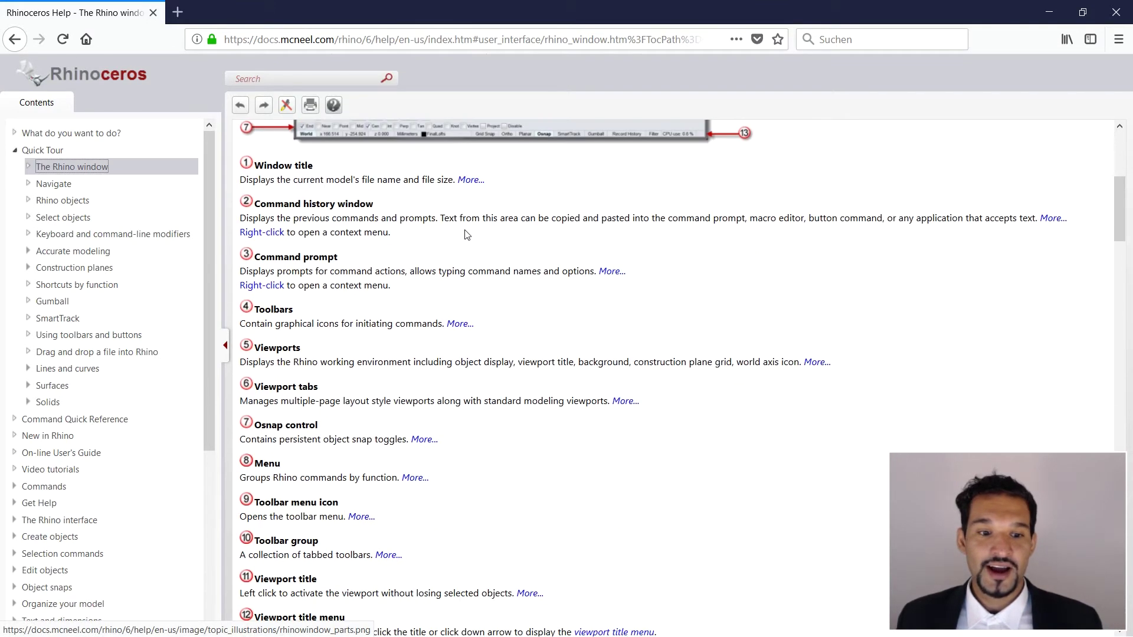
{"action": "scroll", "coordinate": [466, 235], "scroll_direction": "up", "scroll_amount": 8}
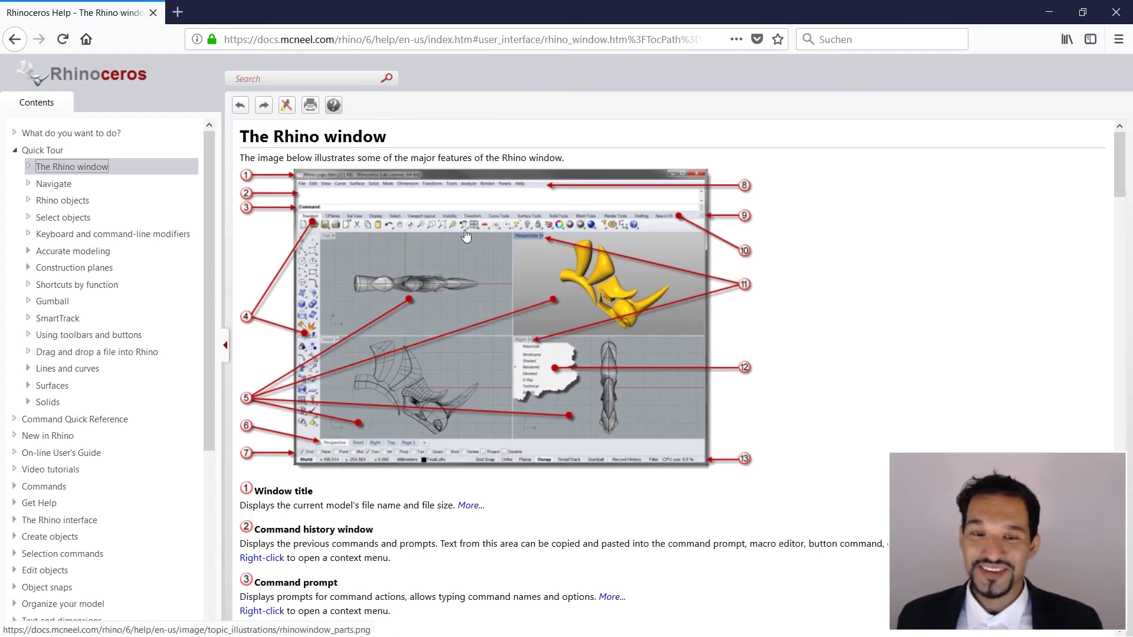
{"action": "scroll", "coordinate": [464, 236], "scroll_direction": "down", "scroll_amount": 8}
{"action": "scroll", "coordinate": [449, 236], "scroll_direction": "up", "scroll_amount": 8}
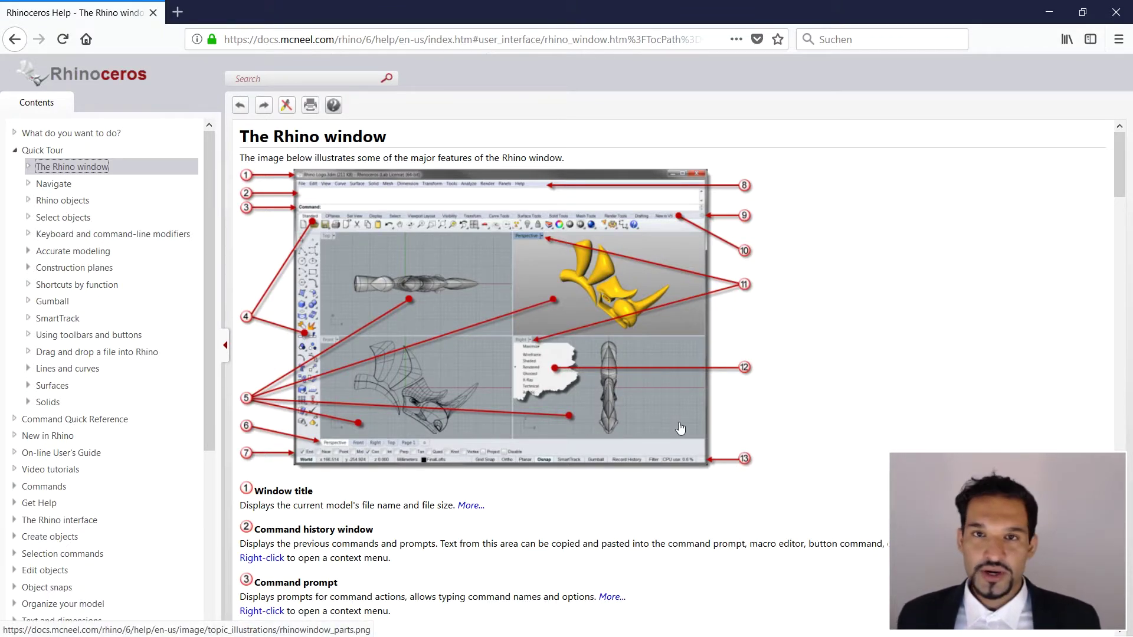
{"action": "scroll", "coordinate": [681, 427], "scroll_direction": "down", "scroll_amount": 4}
{"action": "scroll", "coordinate": [679, 426], "scroll_direction": "down", "scroll_amount": 5}
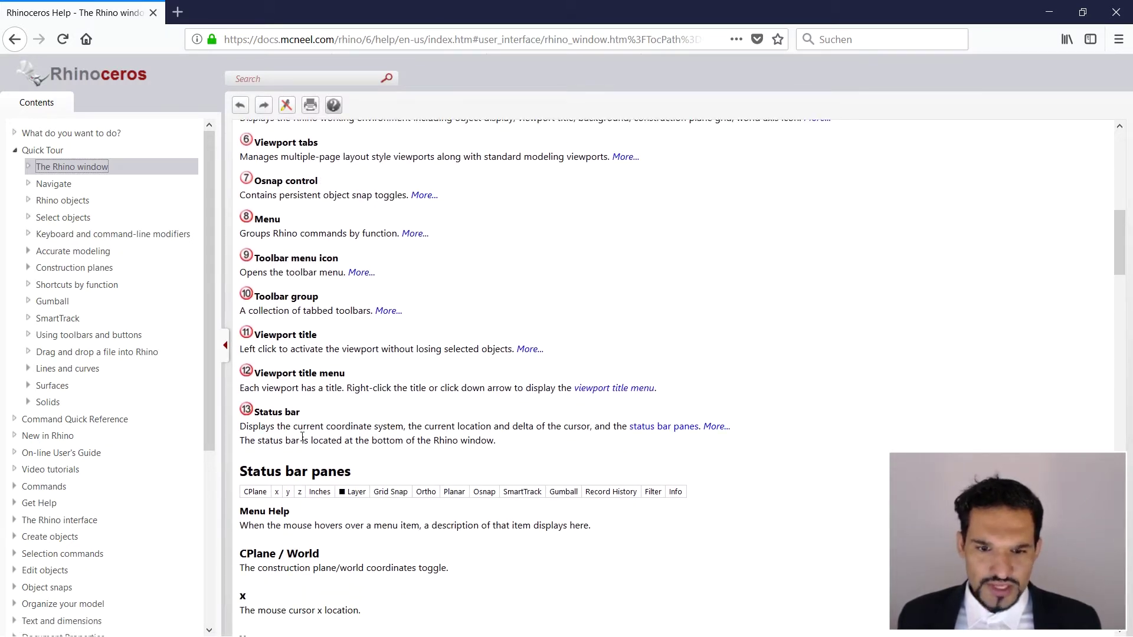
{"action": "left_click_drag", "start_coordinate": [241, 426], "coordinate": [497, 444]}
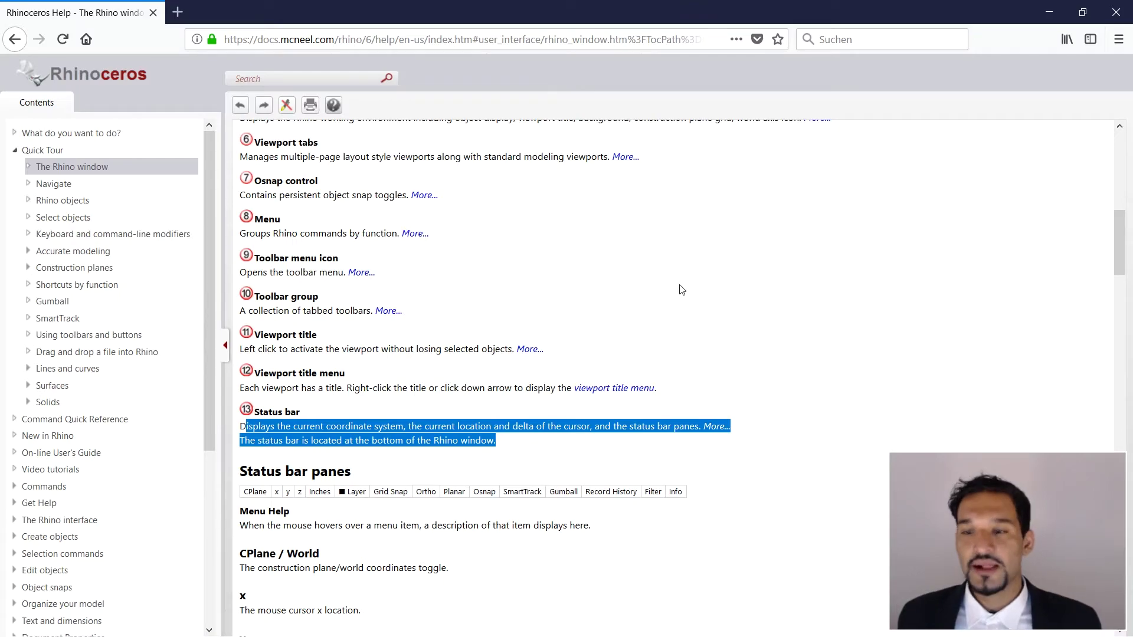
{"action": "left_click", "coordinate": [1095, 10]}
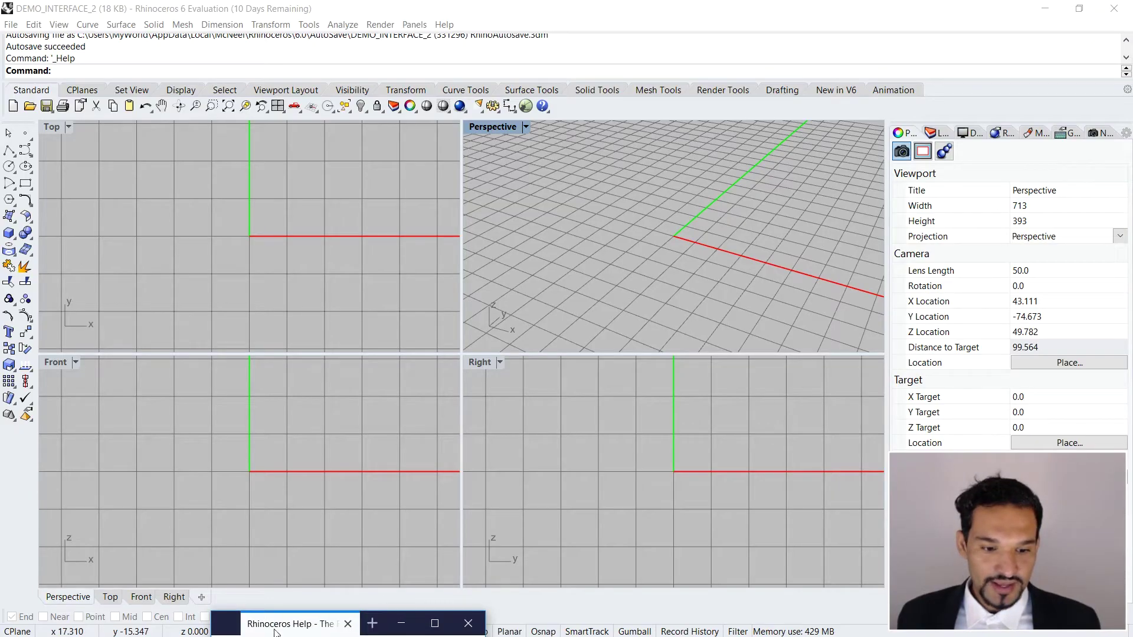
{"action": "left_click", "coordinate": [401, 624]}
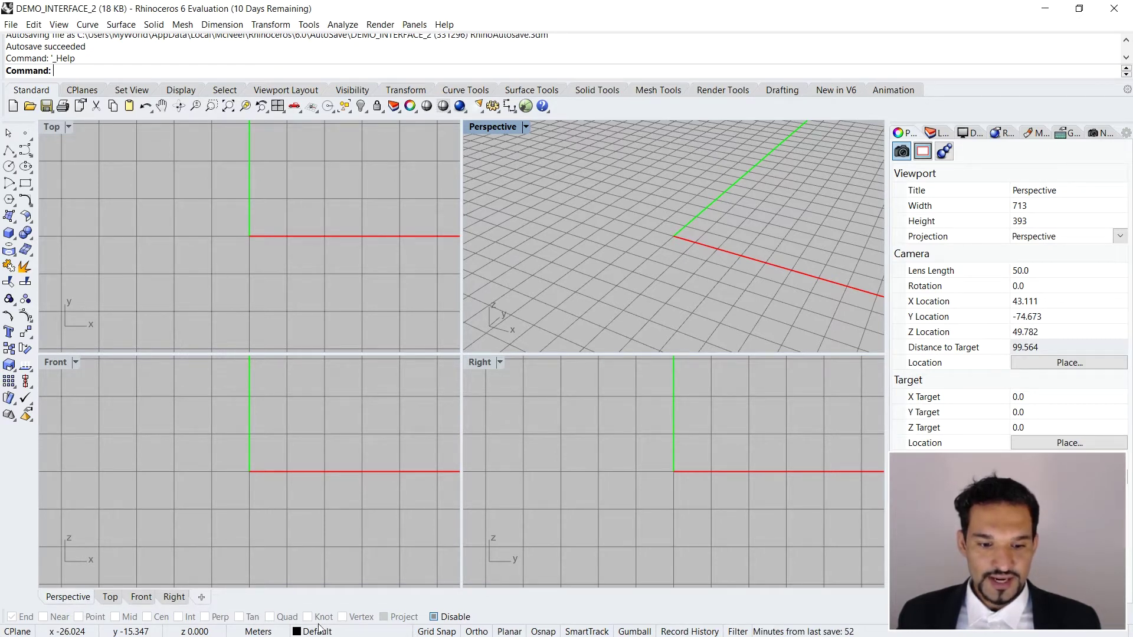
{"action": "left_click", "coordinate": [542, 631]}
{"action": "left_click", "coordinate": [541, 631]}
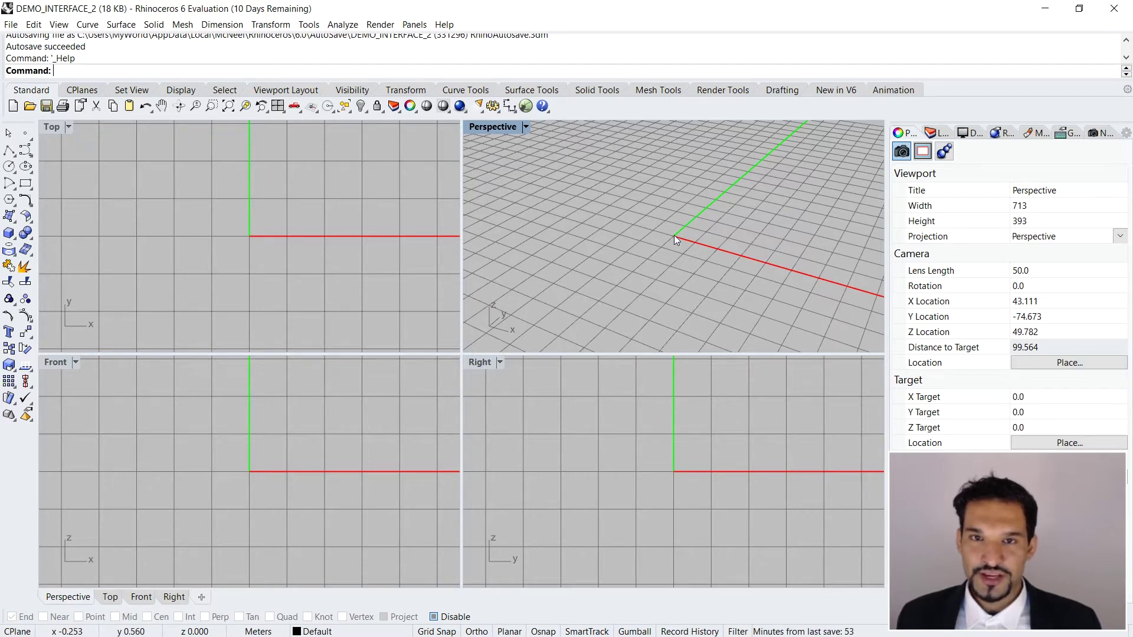
Step: Examine the grid and axes around the origin in the Perspective and Top viewports, near and far and from different angles
{"action": "scroll", "coordinate": [673, 235], "scroll_direction": "up", "scroll_amount": 5}
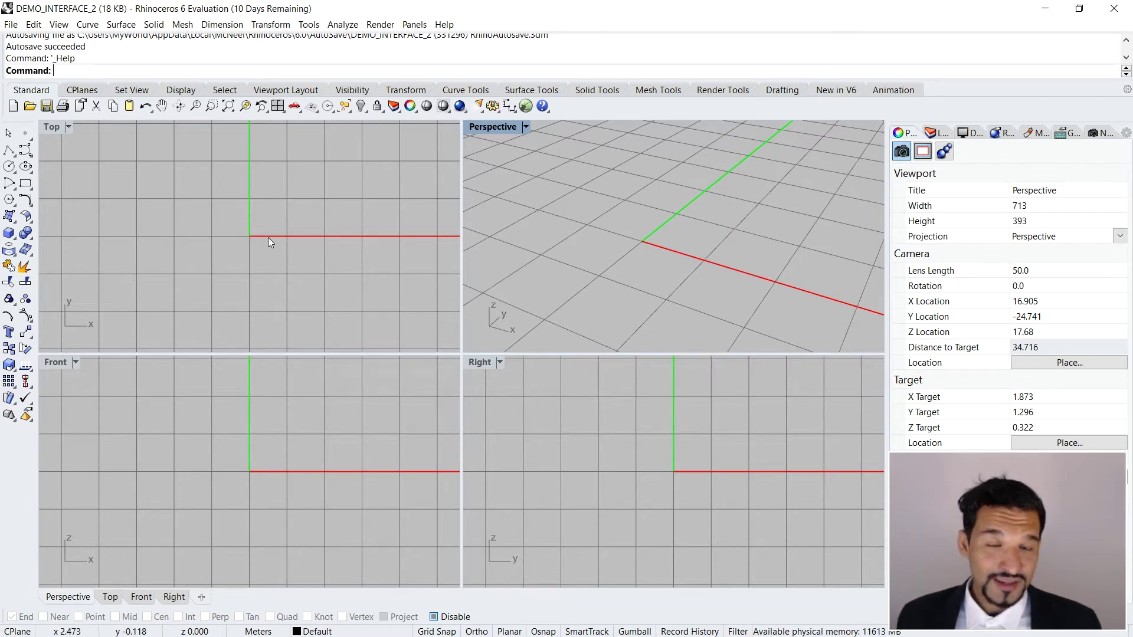
{"action": "scroll", "coordinate": [267, 238], "scroll_direction": "up", "scroll_amount": 4}
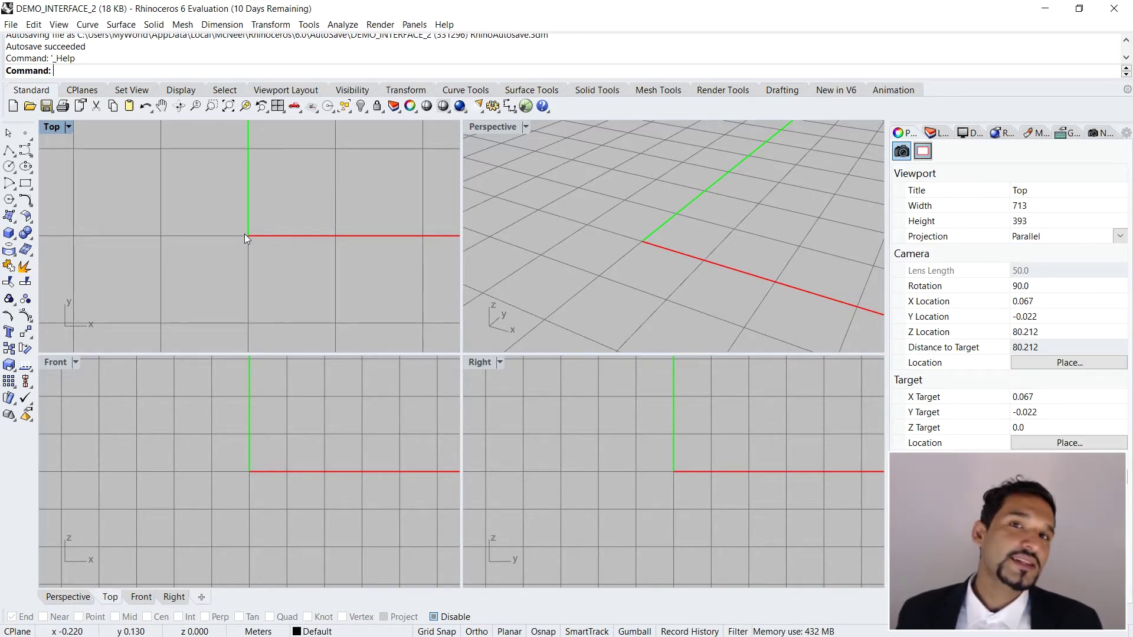
{"action": "scroll", "coordinate": [245, 233], "scroll_direction": "down", "scroll_amount": 10}
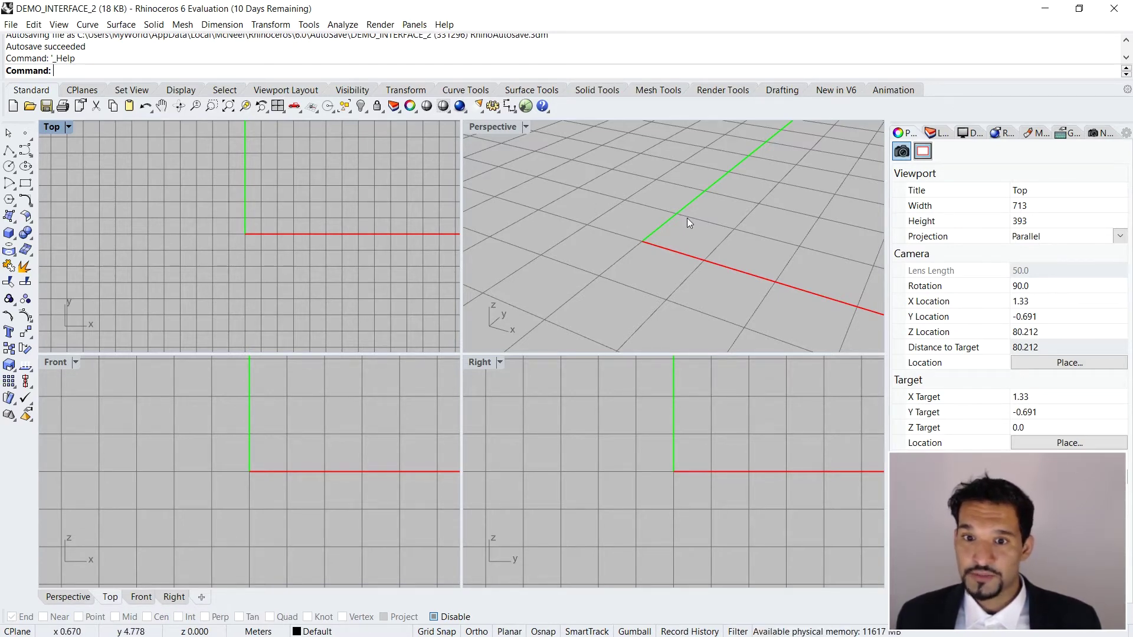
{"action": "scroll", "coordinate": [571, 270], "scroll_direction": "down", "scroll_amount": 4}
{"action": "mouse_move", "coordinate": [607, 228]}
{"action": "right_mouse_down"}
{"action": "mouse_move", "coordinate": [607, 182]}
{"action": "mouse_move", "coordinate": [630, 210]}
{"action": "mouse_move", "coordinate": [601, 211]}
{"action": "right_mouse_up"}
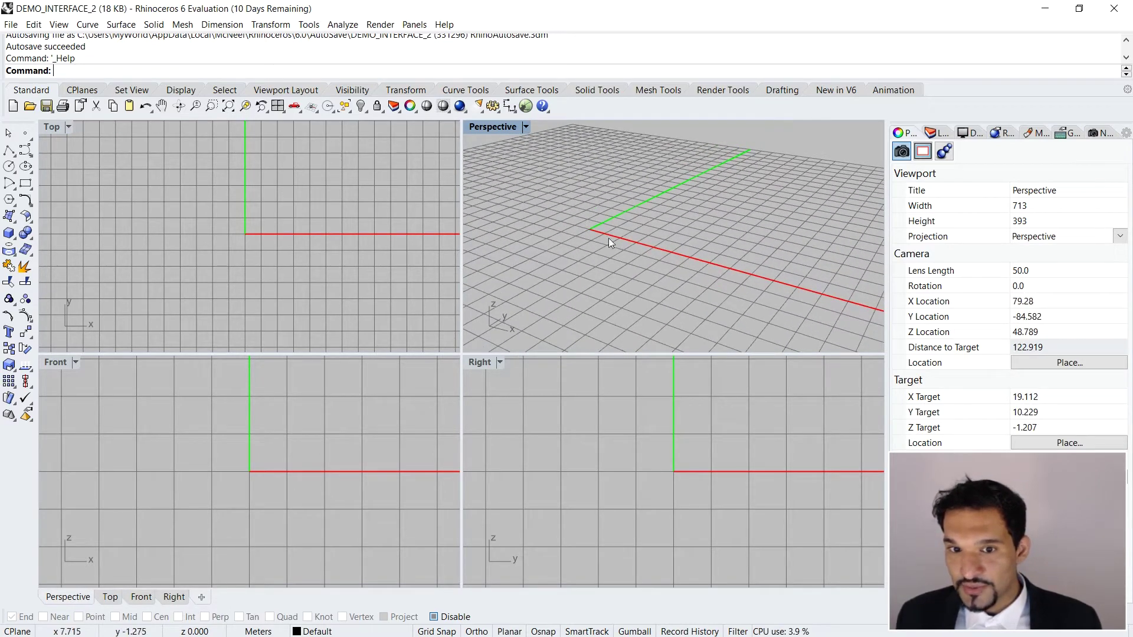
{"action": "scroll", "coordinate": [597, 228], "scroll_direction": "up", "scroll_amount": 2}
{"action": "right_click_drag", "start_coordinate": [597, 228], "coordinate": [589, 209]}
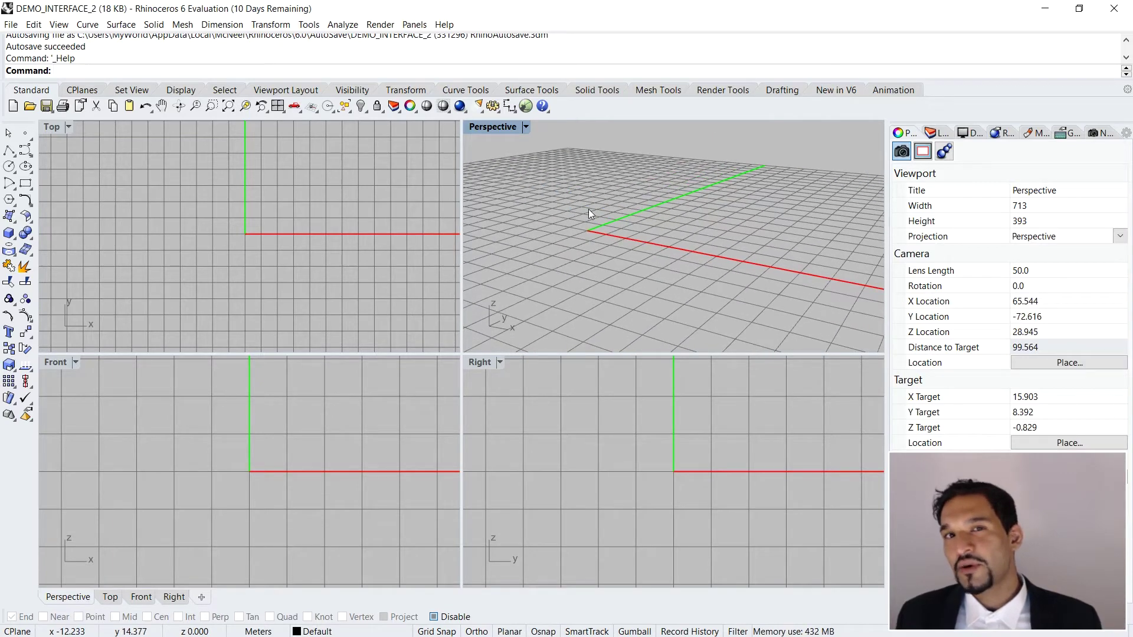
{"action": "scroll", "coordinate": [588, 208], "scroll_direction": "down", "scroll_amount": 2}
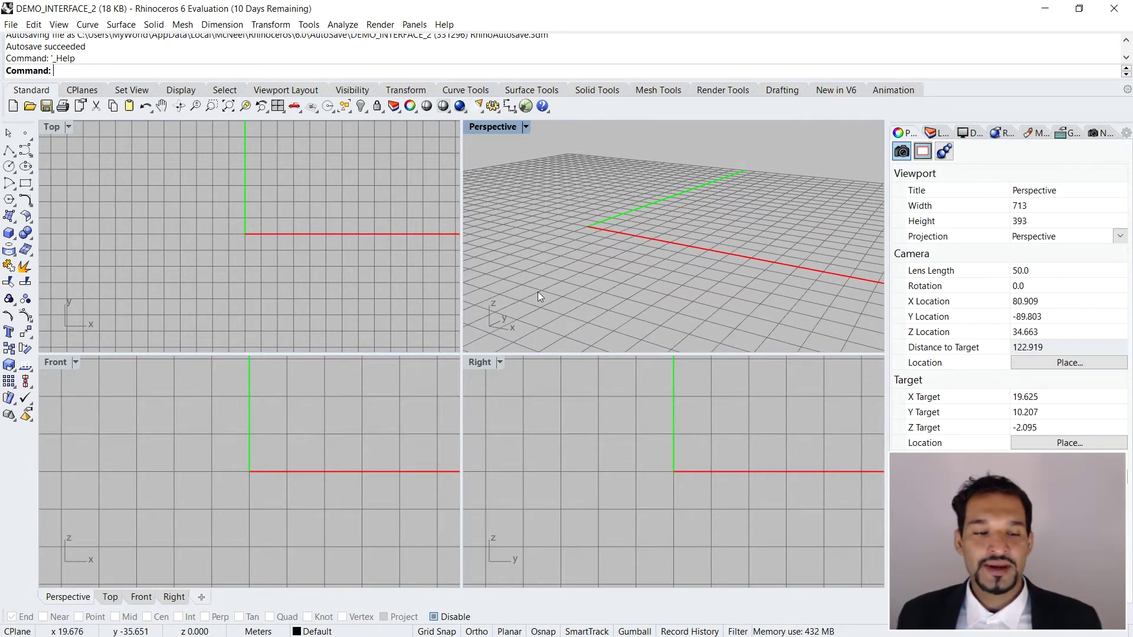
Step: Activate the Front viewport and examine its grid around the origin at several magnifications
{"action": "left_click", "coordinate": [287, 411]}
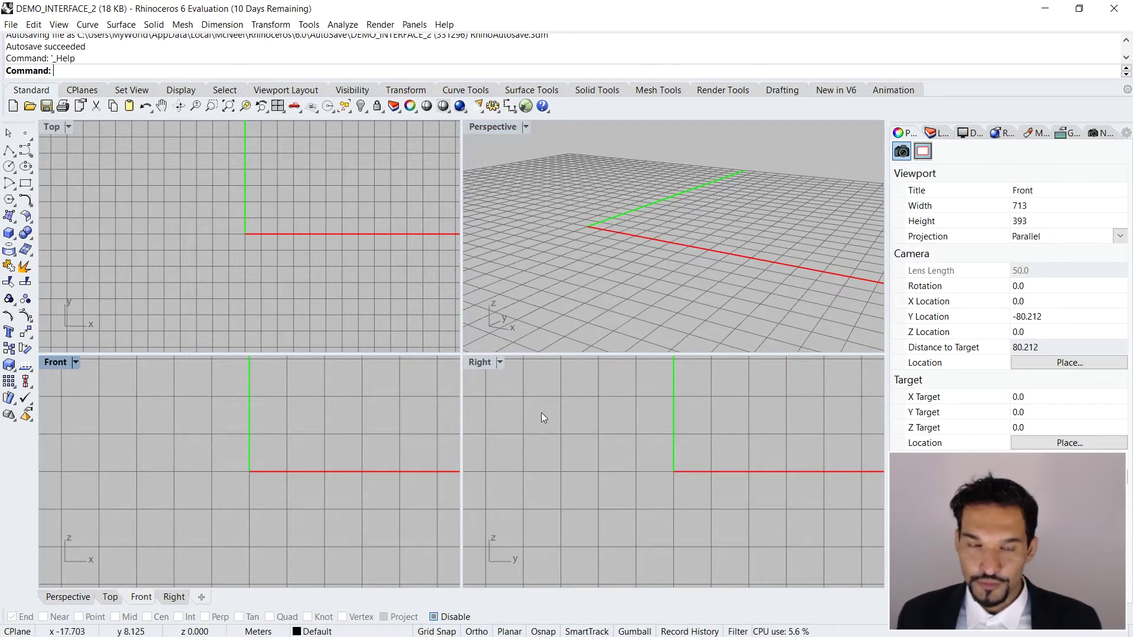
{"action": "scroll", "coordinate": [285, 424], "scroll_direction": "down", "scroll_amount": 5}
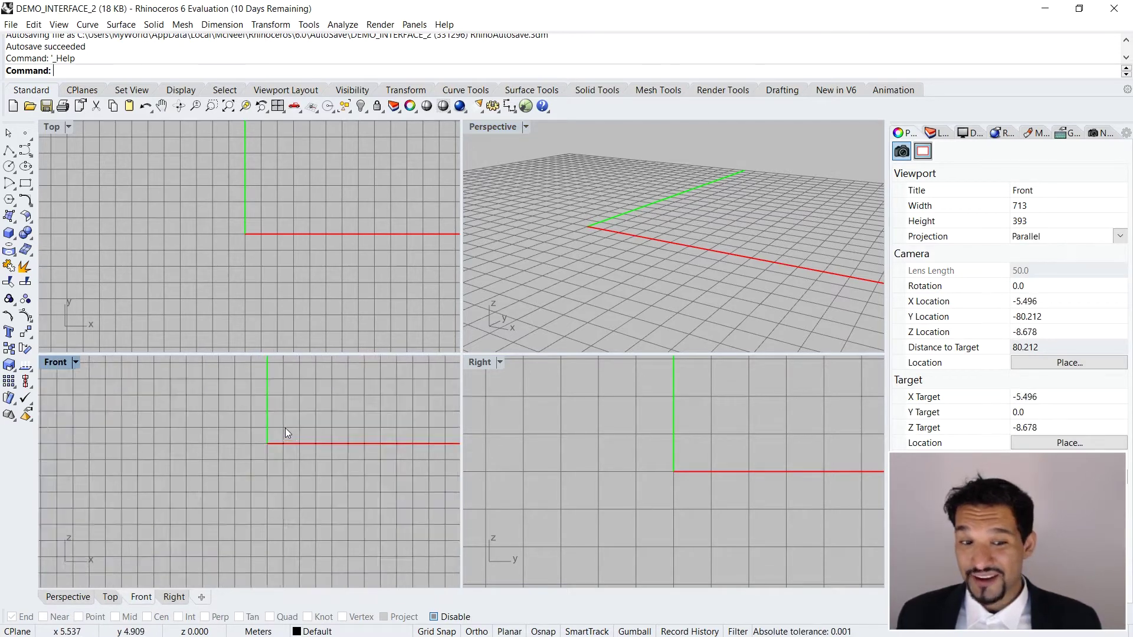
{"action": "scroll", "coordinate": [289, 434], "scroll_direction": "up", "scroll_amount": 3}
{"action": "scroll", "coordinate": [294, 462], "scroll_direction": "up", "scroll_amount": 2}
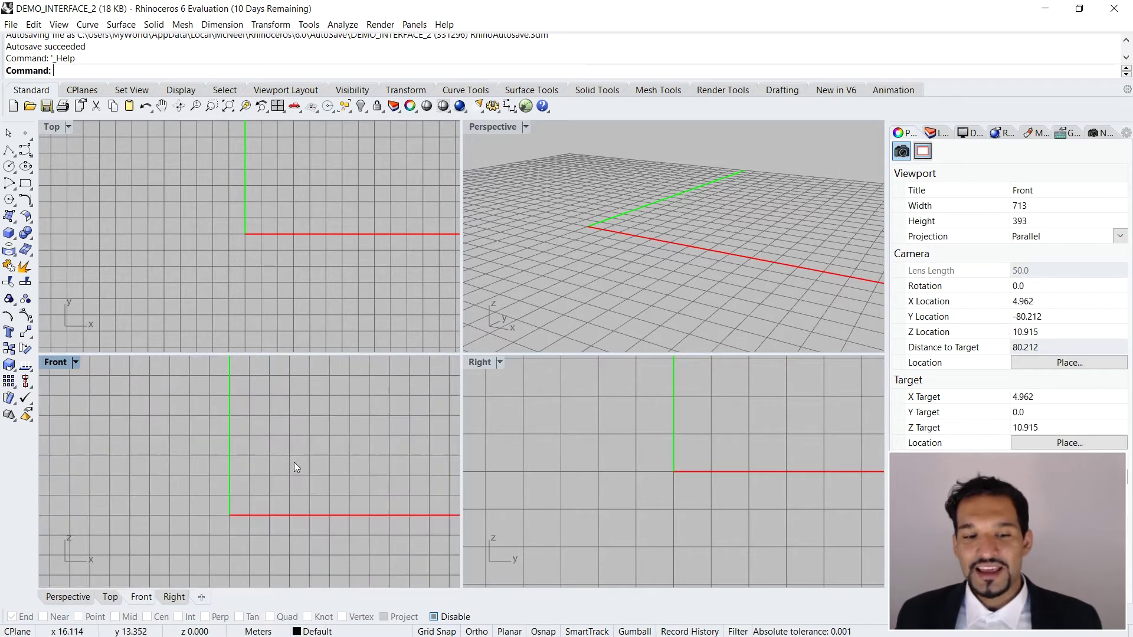
{"action": "scroll", "coordinate": [284, 465], "scroll_direction": "down", "scroll_amount": 2}
{"action": "scroll", "coordinate": [284, 465], "scroll_direction": "up", "scroll_amount": 3}
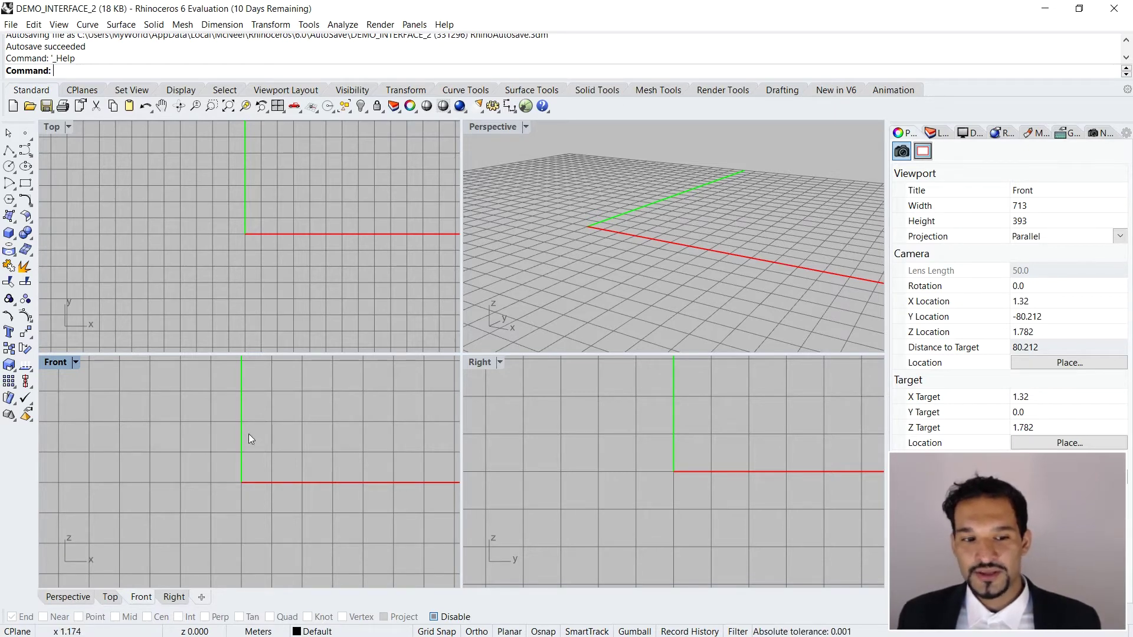
{"action": "right_click_drag", "start_coordinate": [247, 468], "coordinate": [224, 473]}
{"action": "scroll", "coordinate": [225, 472], "scroll_direction": "up", "scroll_amount": 2}
{"action": "scroll", "coordinate": [252, 435], "scroll_direction": "up", "scroll_amount": 3}
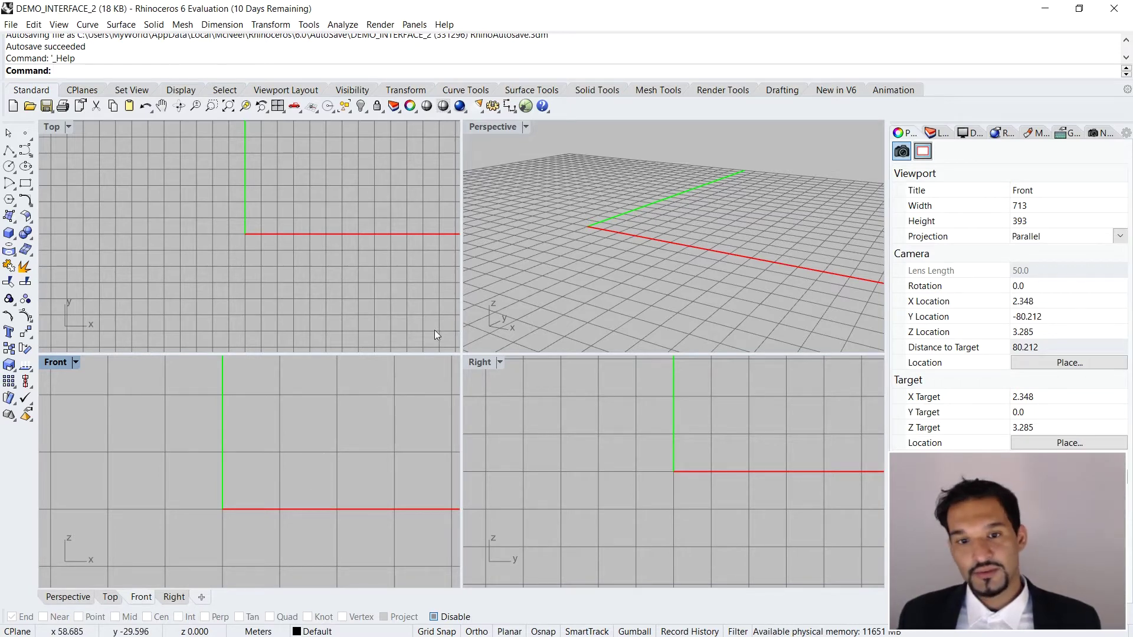
{"action": "right_click_drag", "start_coordinate": [589, 256], "coordinate": [600, 253]}
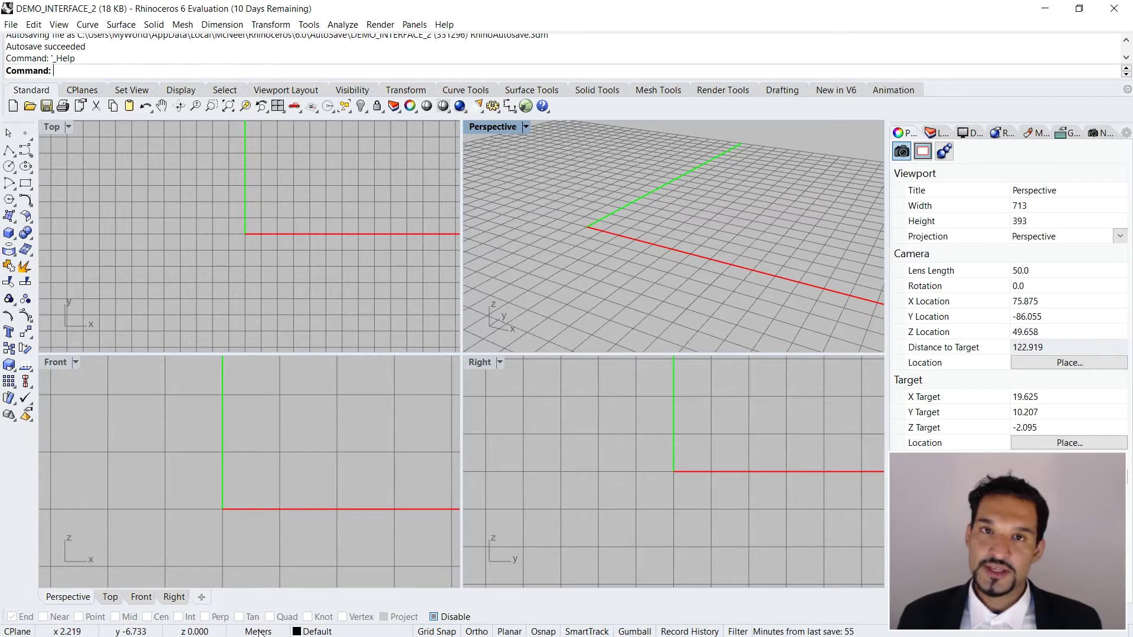
{"action": "right_click_drag", "start_coordinate": [577, 263], "coordinate": [596, 249]}
{"action": "scroll", "coordinate": [596, 249], "scroll_direction": "up", "scroll_amount": 5}
{"action": "type", "text": "Loin"}
{"action": "key", "text": "Return"}
{"action": "type", "text": "Line"}
{"action": "key", "text": "Return"}
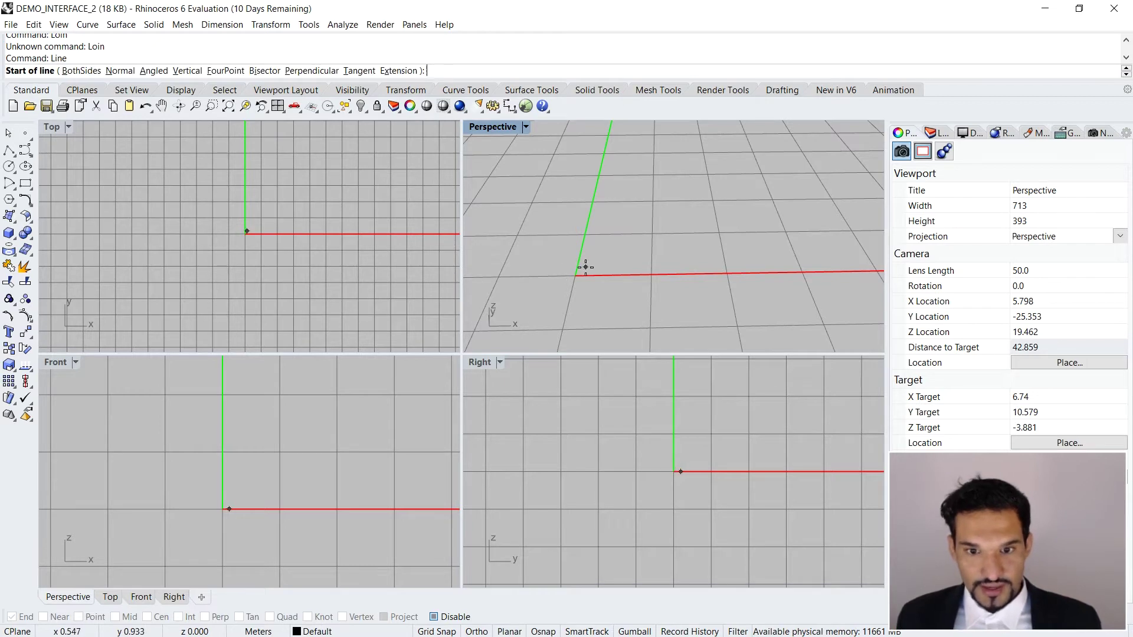
{"action": "type", "text": "0"}
{"action": "key", "text": "Return"}
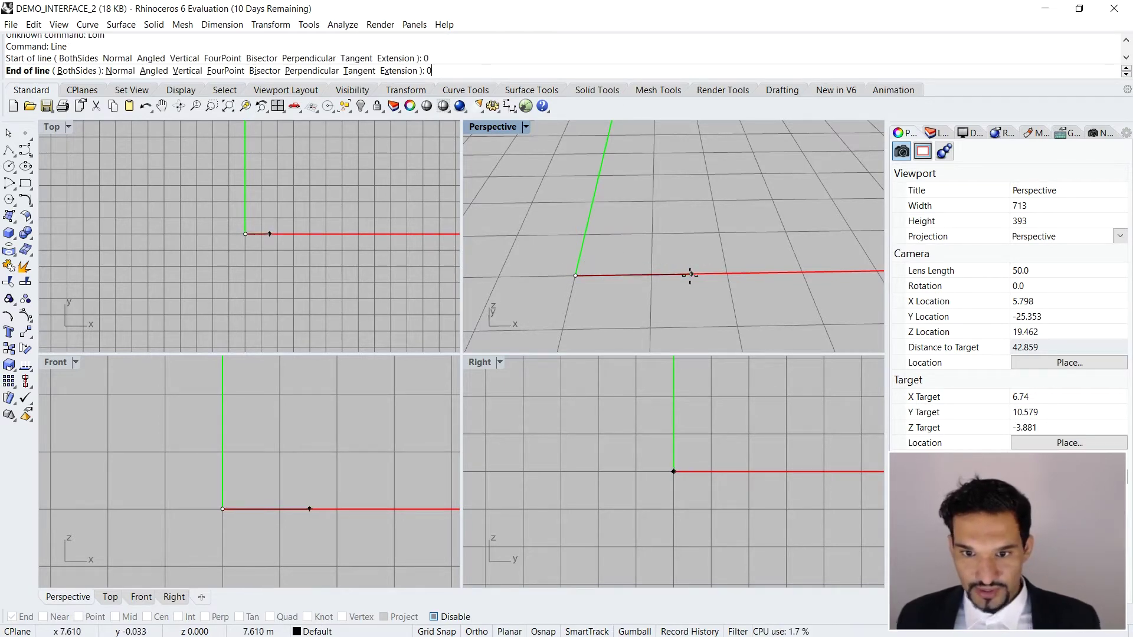
{"action": "key", "text": "F8"}
{"action": "key", "text": "Escape"}
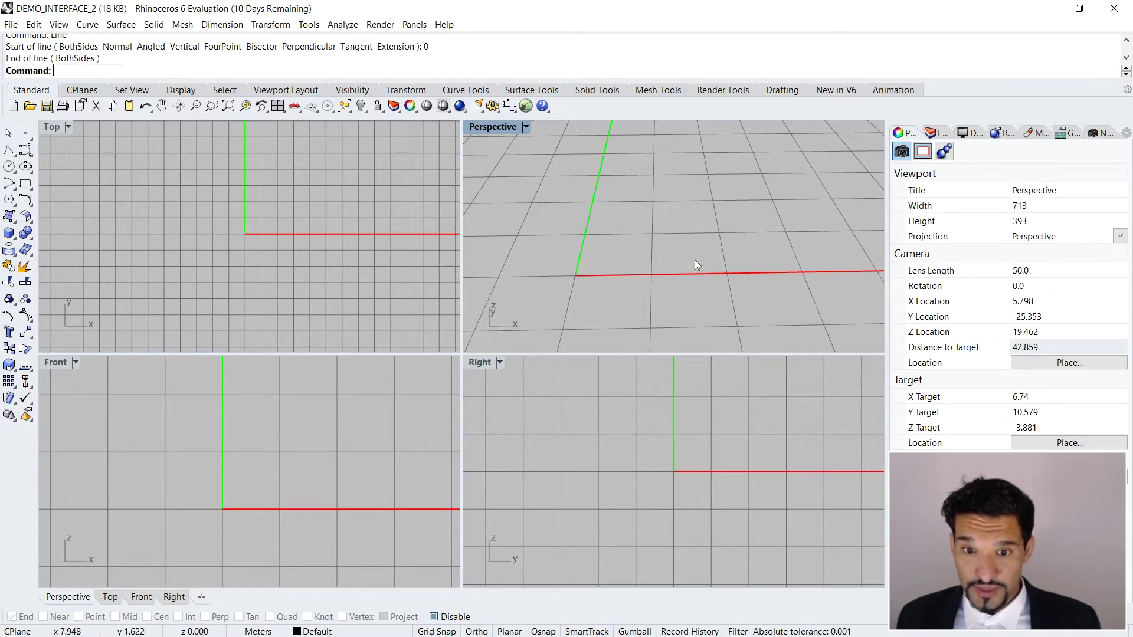
Step: Draw a 1 m line from the origin (0) along the red X axis using the Line command
{"action": "type", "text": "Li"}
{"action": "key", "text": "Return"}
{"action": "type", "text": "0"}
{"action": "key", "text": "Return"}
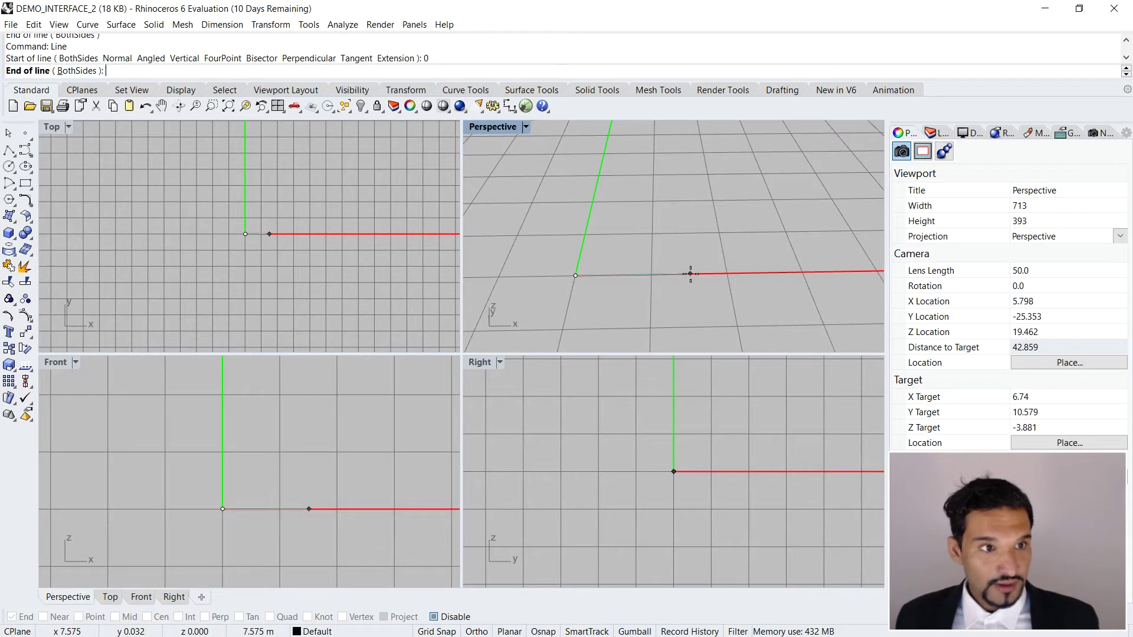
{"action": "type", "text": "1"}
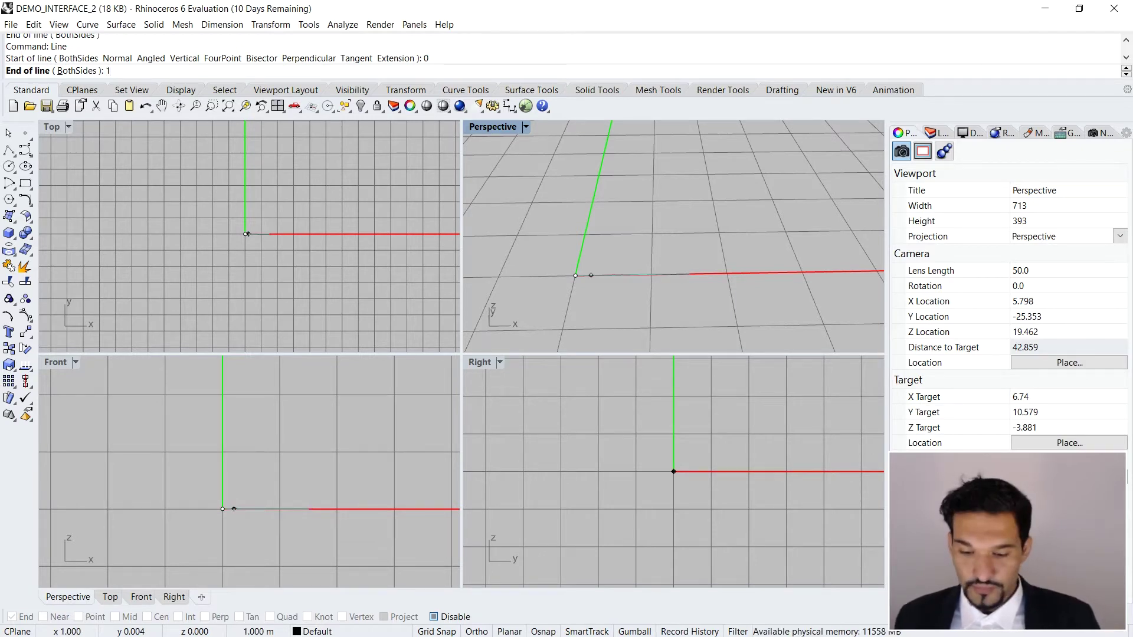
{"action": "key", "text": "Return"}
Step: Select the new line in the Perspective viewport, compare its length with the grid squares, and clear the selection
{"action": "scroll", "coordinate": [610, 264], "scroll_direction": "up", "scroll_amount": 3}
{"action": "scroll", "coordinate": [621, 263], "scroll_direction": "up", "scroll_amount": 3}
{"action": "left_click_drag", "start_coordinate": [561, 239], "coordinate": [711, 303]}
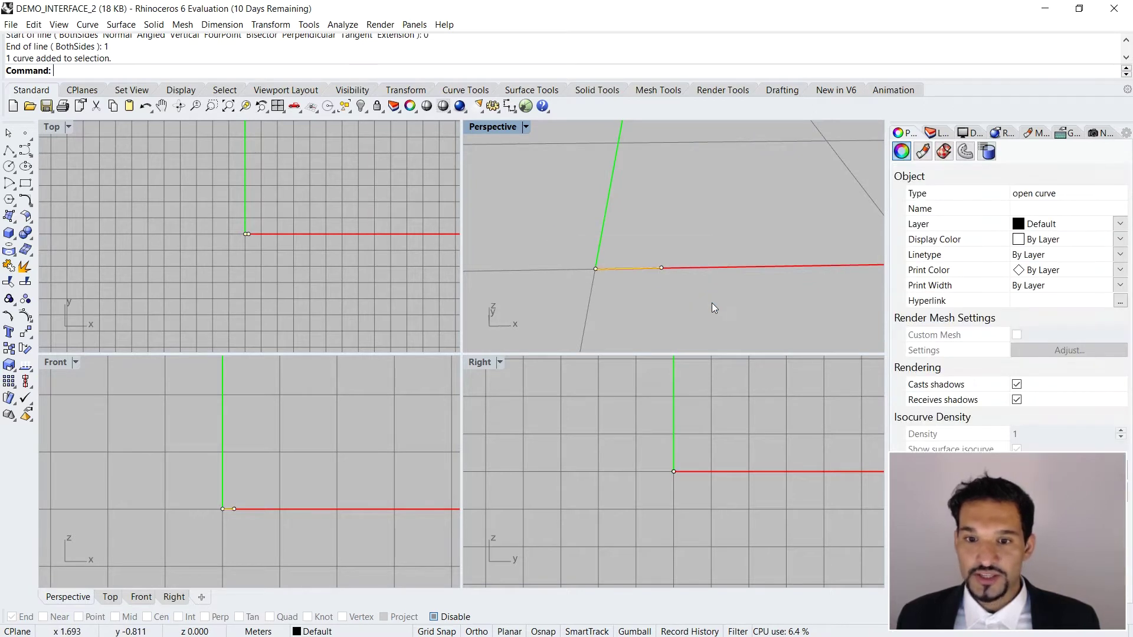
{"action": "right_click_drag", "start_coordinate": [593, 295], "coordinate": [649, 259]}
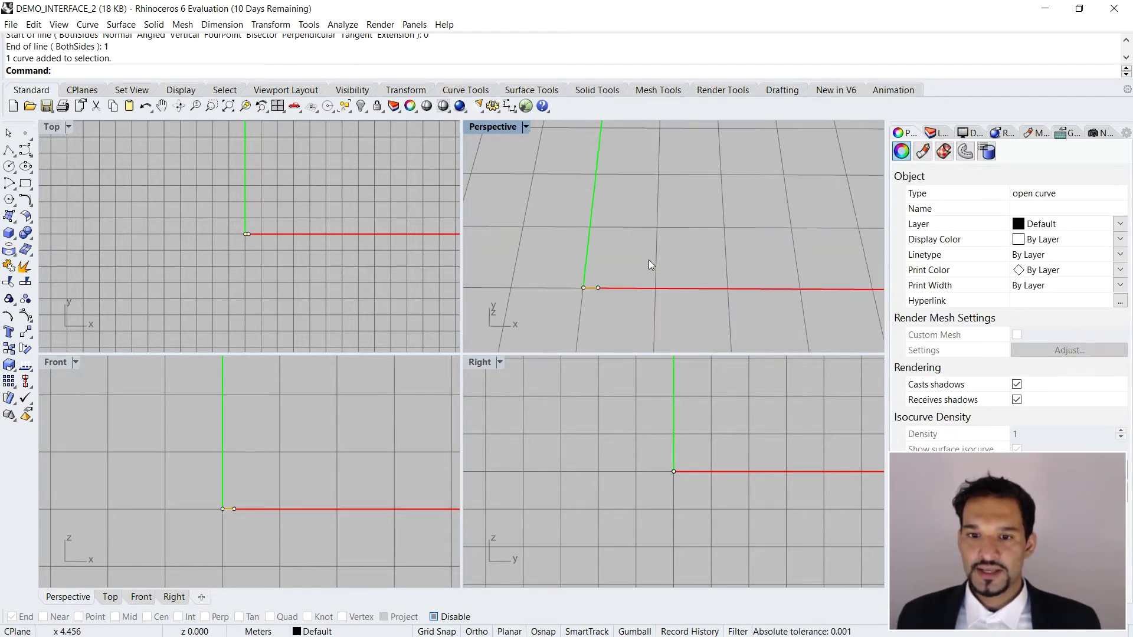
{"action": "left_click", "coordinate": [593, 225]}
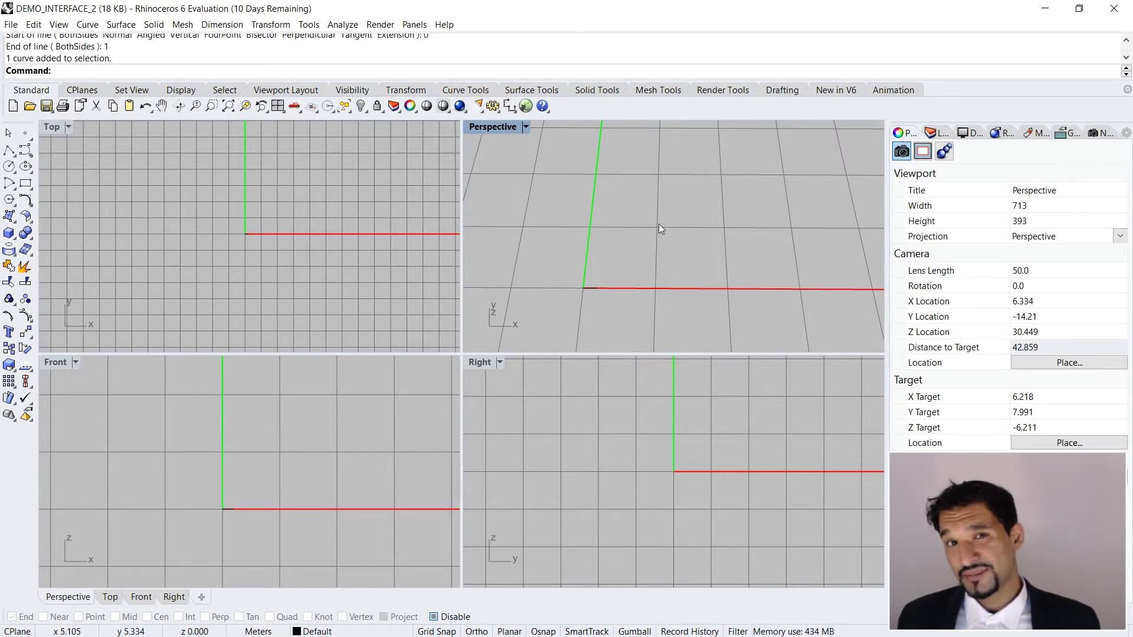
{"action": "left_click_drag", "start_coordinate": [637, 256], "coordinate": [578, 313]}
{"action": "left_click_drag", "start_coordinate": [621, 274], "coordinate": [627, 289]}
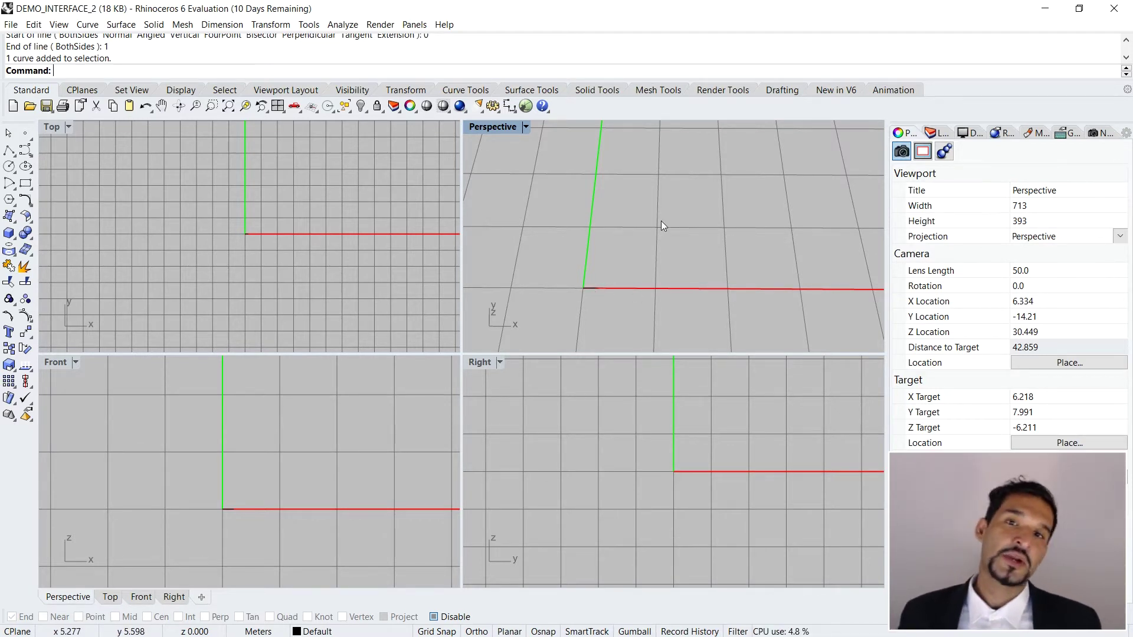
Step: Hide the Perspective viewport's grid and axes to view the 1 m line on its own, and show them again
{"action": "scroll", "coordinate": [634, 260], "scroll_direction": "down", "scroll_amount": 5}
{"action": "scroll", "coordinate": [640, 239], "scroll_direction": "up", "scroll_amount": 3}
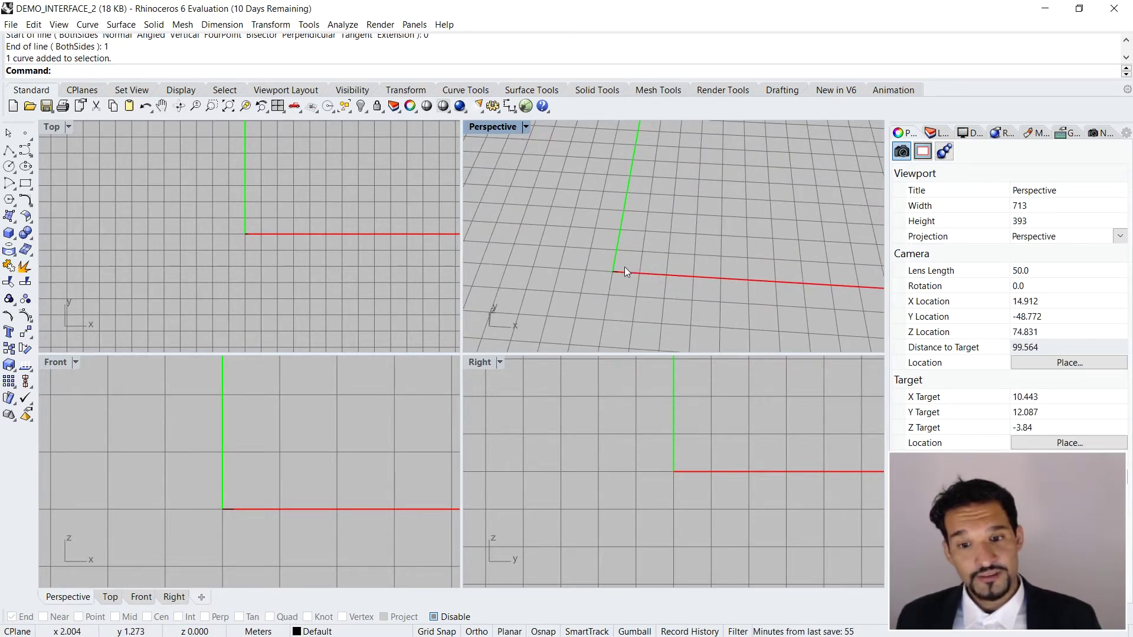
{"action": "key", "text": "F7"}
{"action": "scroll", "coordinate": [608, 267], "scroll_direction": "up", "scroll_amount": 10}
{"action": "mouse_move", "coordinate": [609, 266]}
{"action": "right_mouse_down"}
{"action": "mouse_move", "coordinate": [617, 242]}
{"action": "mouse_move", "coordinate": [614, 257]}
{"action": "right_mouse_up"}
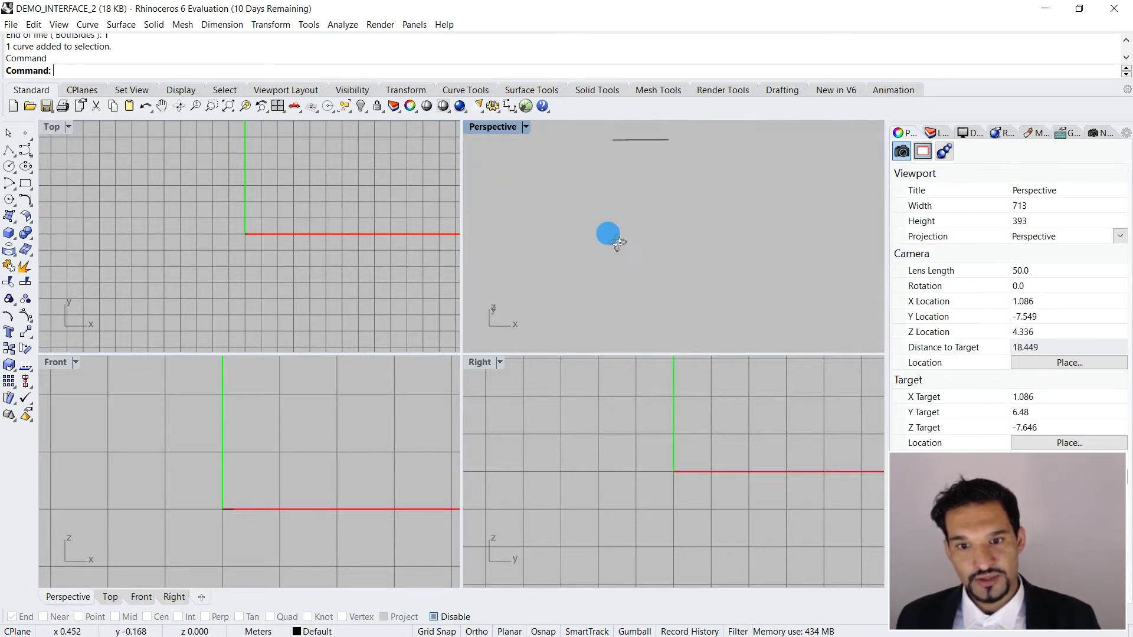
{"action": "scroll", "coordinate": [614, 256], "scroll_direction": "down", "scroll_amount": 5}
{"action": "scroll", "coordinate": [636, 235], "scroll_direction": "up", "scroll_amount": 3}
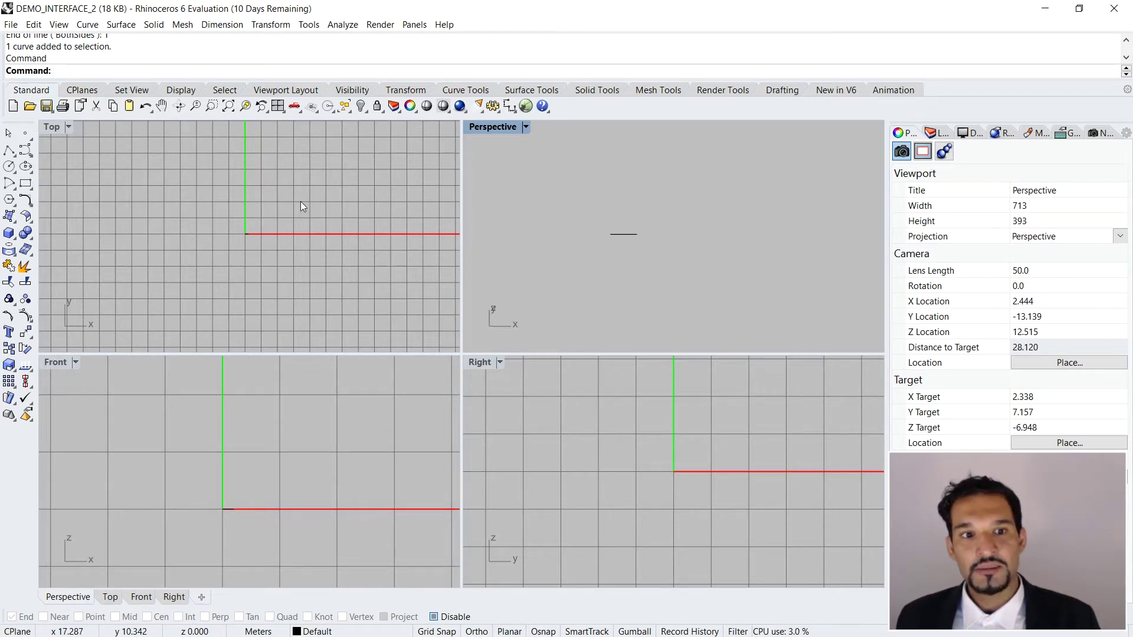
{"action": "key", "text": "F7"}
{"action": "scroll", "coordinate": [604, 221], "scroll_direction": "down", "scroll_amount": 4}
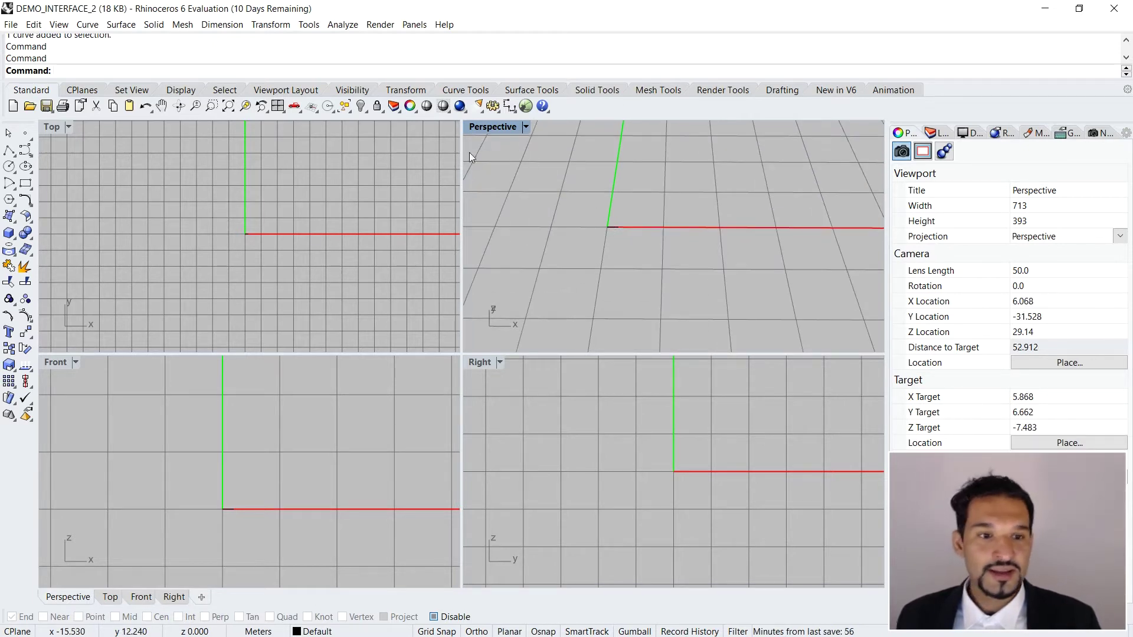
Step: Turn on Osnap and measure the line from endpoint to endpoint in the Top viewport with the Distance command
{"action": "left_click_drag", "start_coordinate": [191, 204], "coordinate": [332, 280]}
{"action": "scroll", "coordinate": [250, 249], "scroll_direction": "up", "scroll_amount": 4}
{"action": "left_click", "coordinate": [265, 202]}
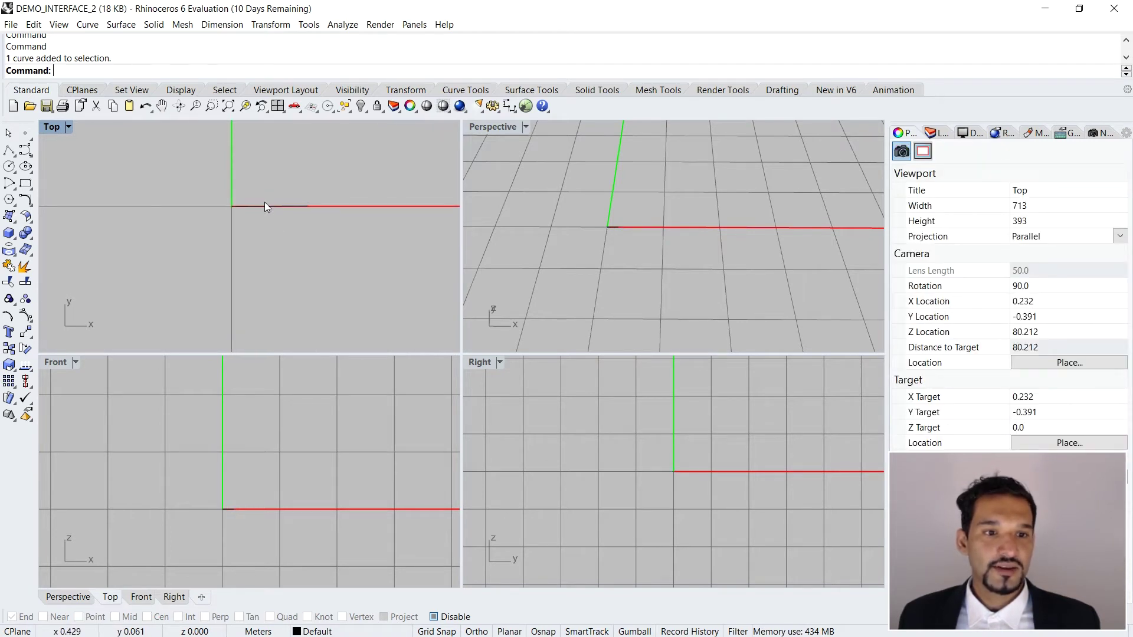
{"action": "type", "text": "Distance"}
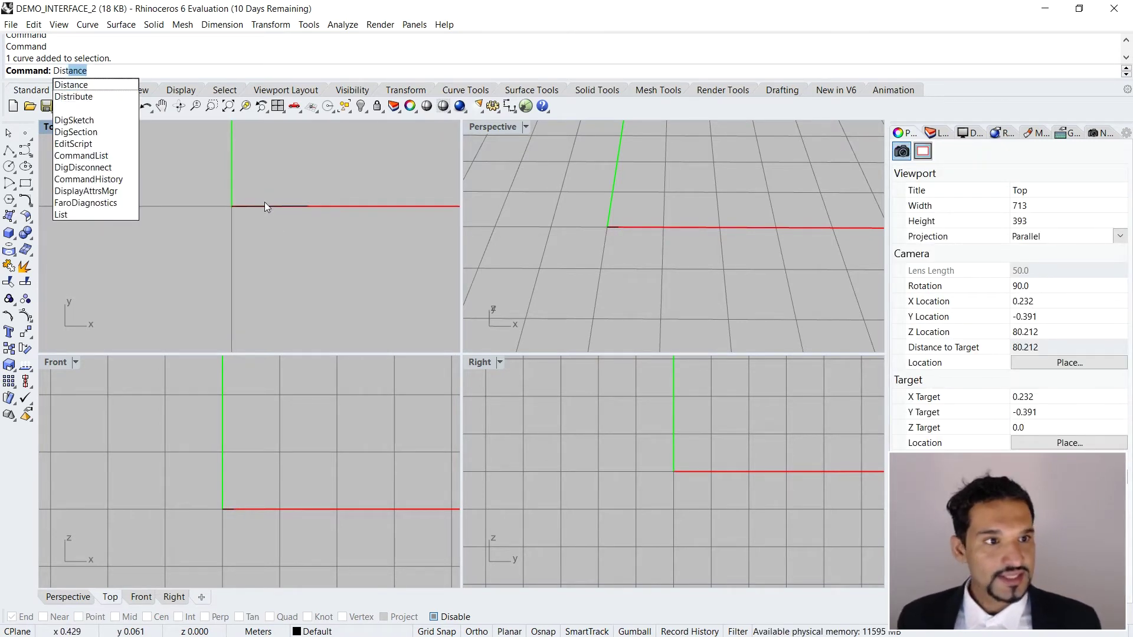
{"action": "key", "text": "Return"}
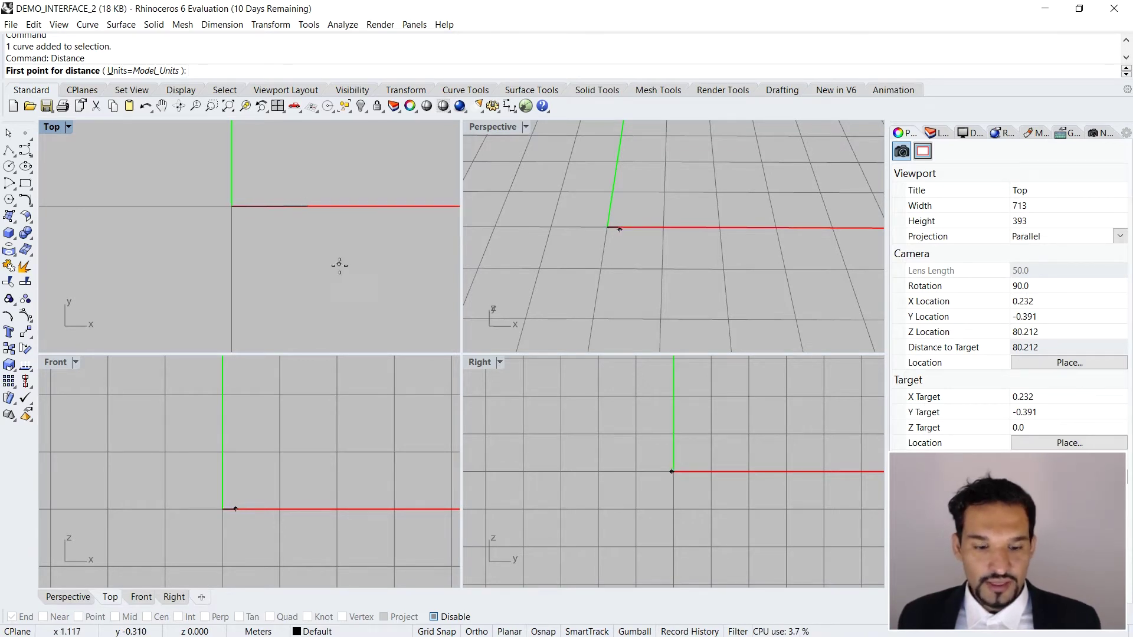
{"action": "key", "text": "ctrl+Tab"}
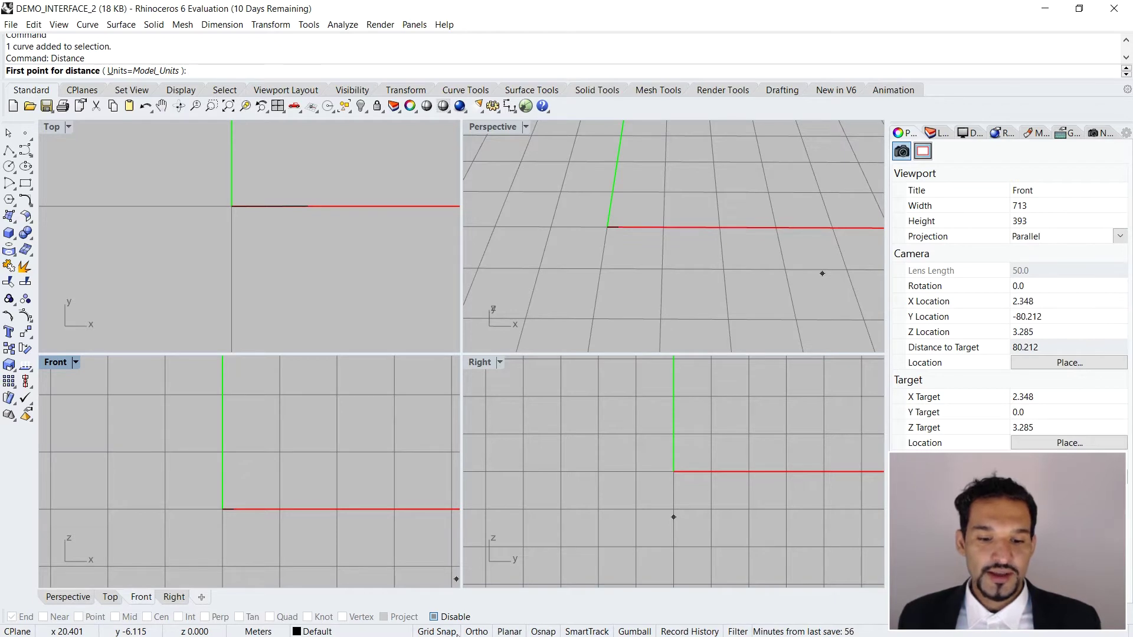
{"action": "left_click", "coordinate": [541, 632]}
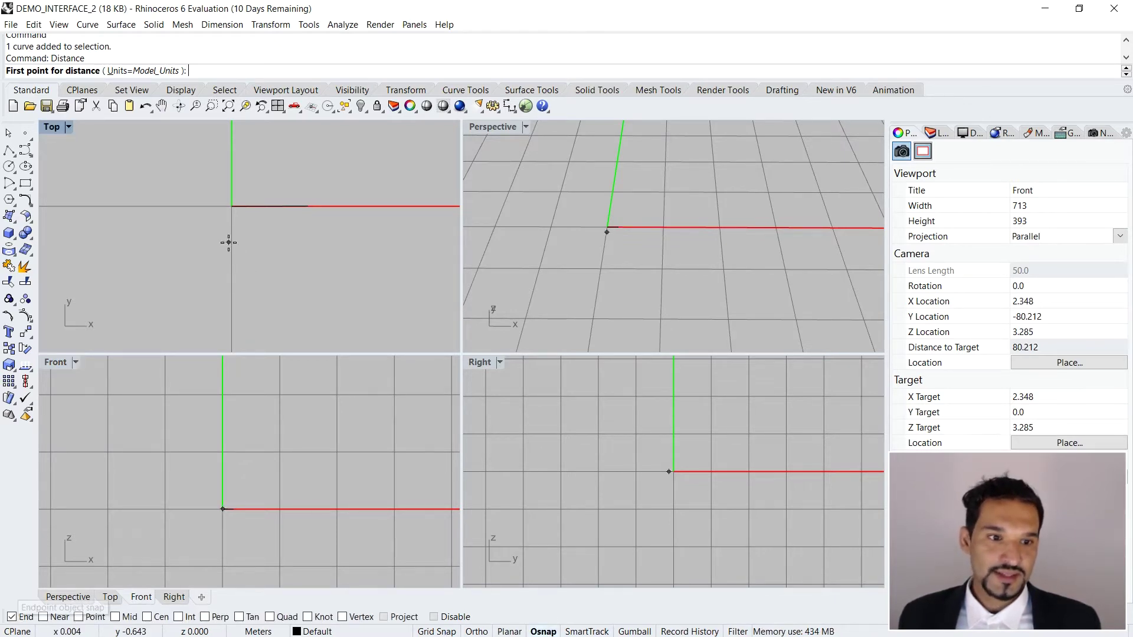
{"action": "left_click", "coordinate": [227, 208]}
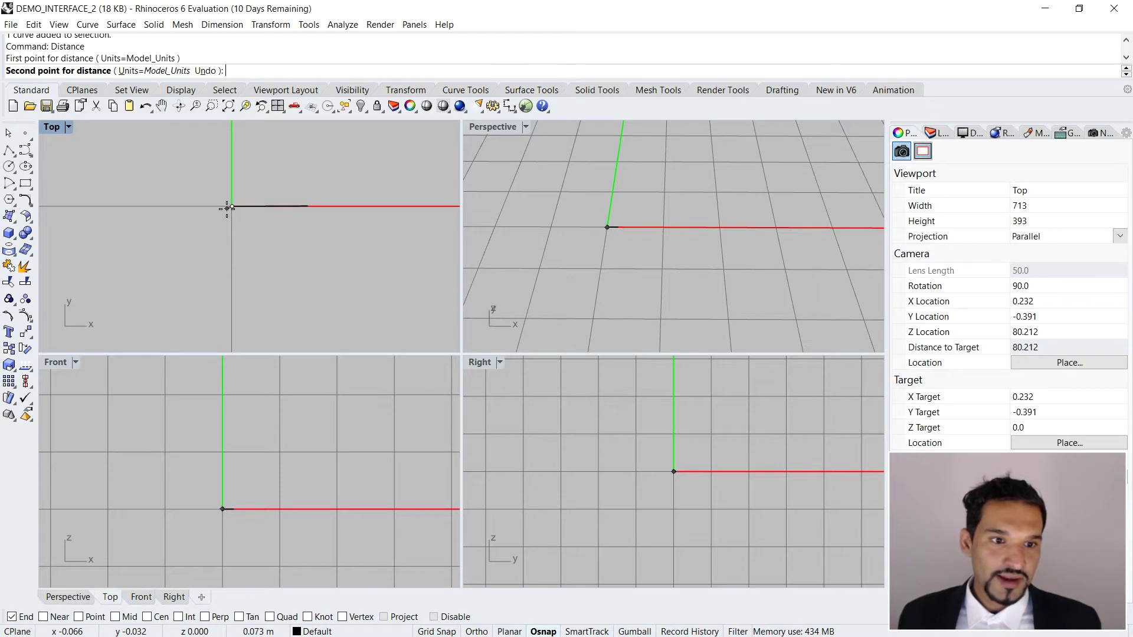
{"action": "left_click", "coordinate": [310, 205]}
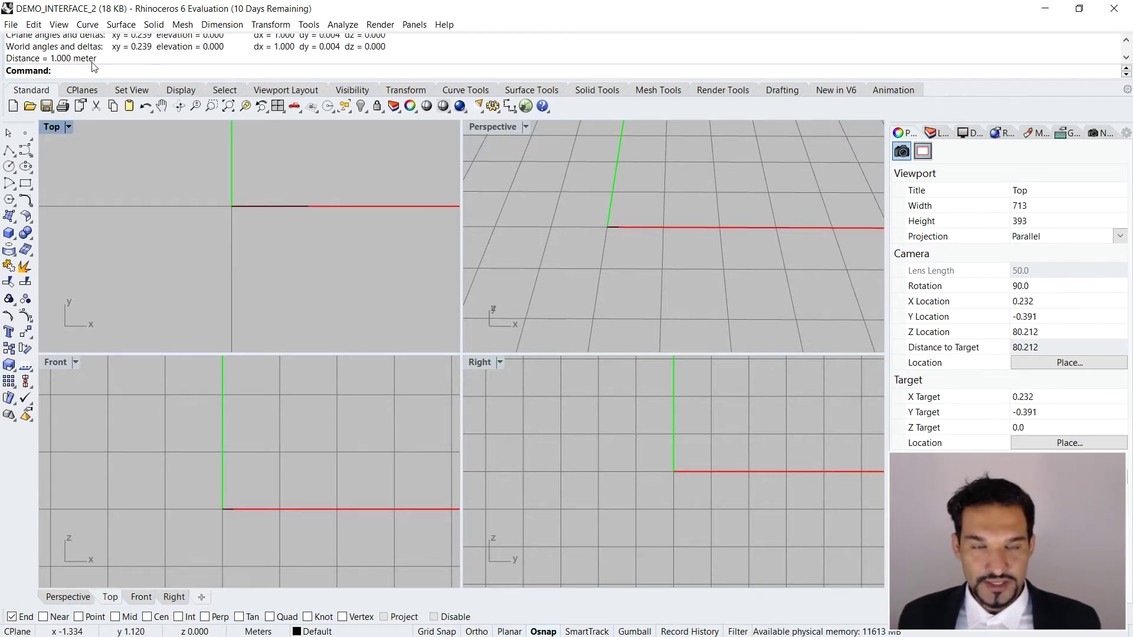
Step: Delete the reference line that starts at the origin
{"action": "left_click", "coordinate": [278, 174]}
{"action": "left_click", "coordinate": [262, 206]}
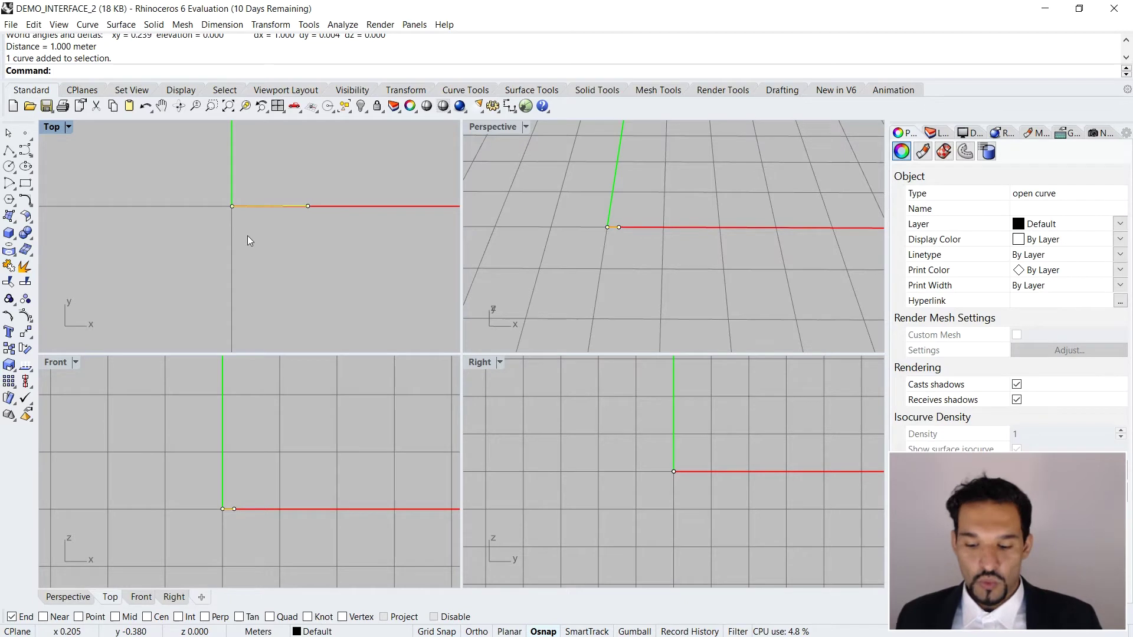
{"action": "key", "text": "Delete"}
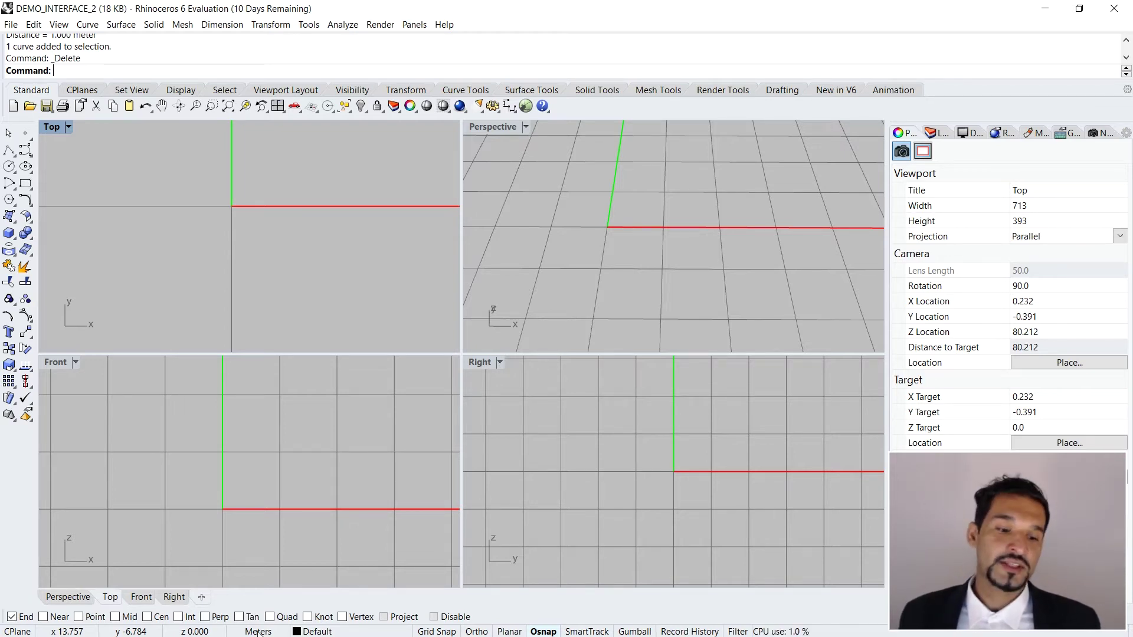
Step: Examine the list of available model units in the document's unit settings and confirm Meters as the model unit
{"action": "left_click", "coordinate": [258, 631]}
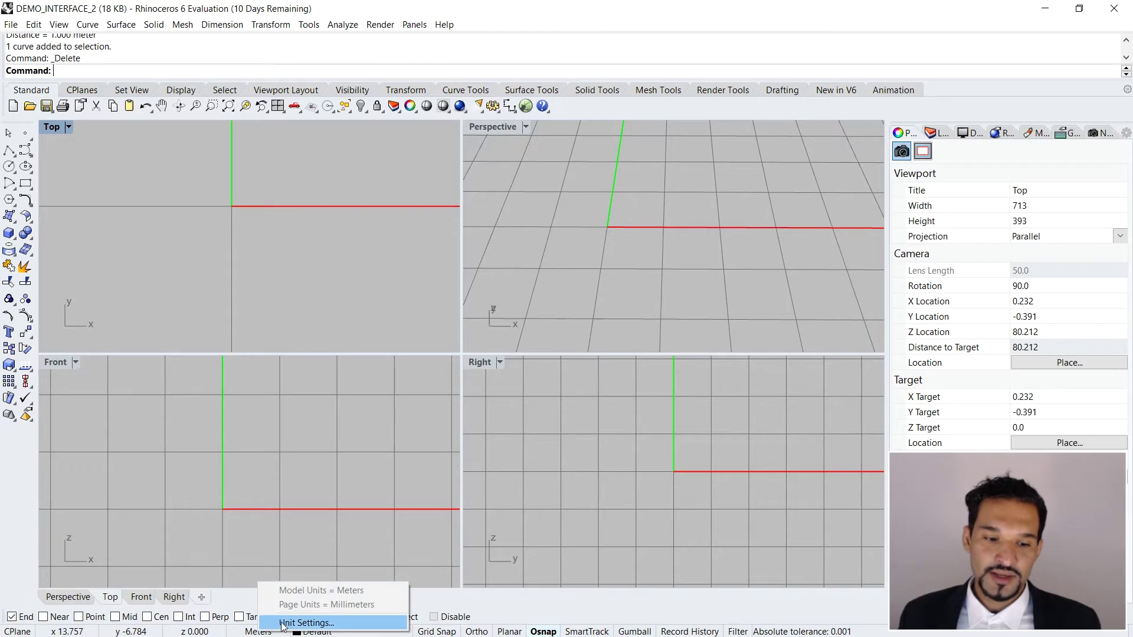
{"action": "left_click", "coordinate": [306, 623]}
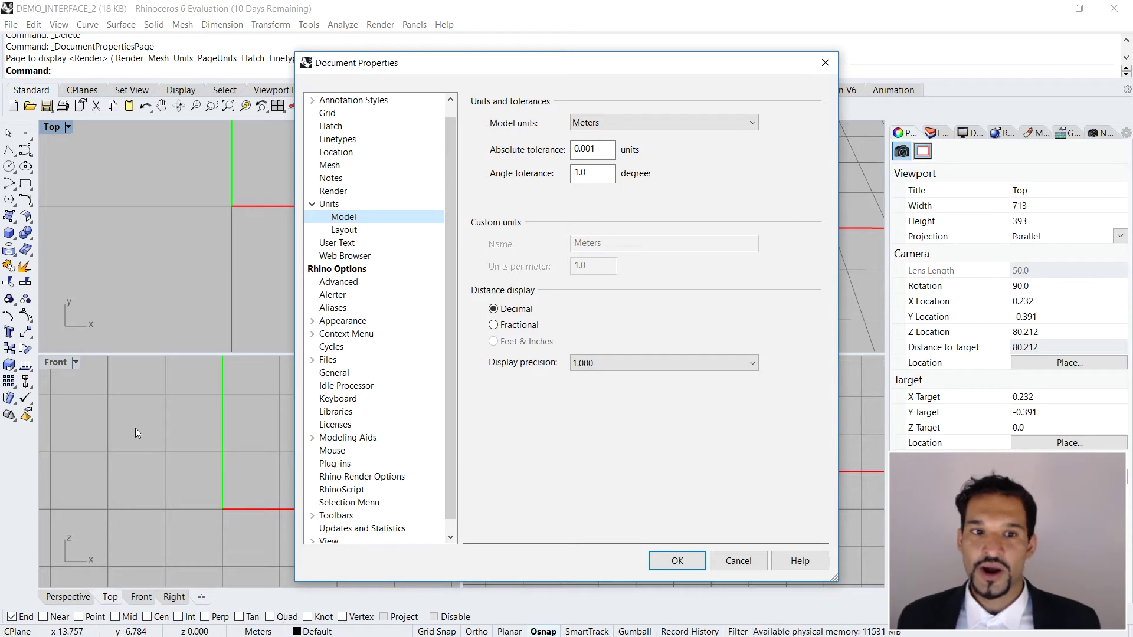
{"action": "scroll", "coordinate": [316, 324], "scroll_direction": "up", "scroll_amount": 1}
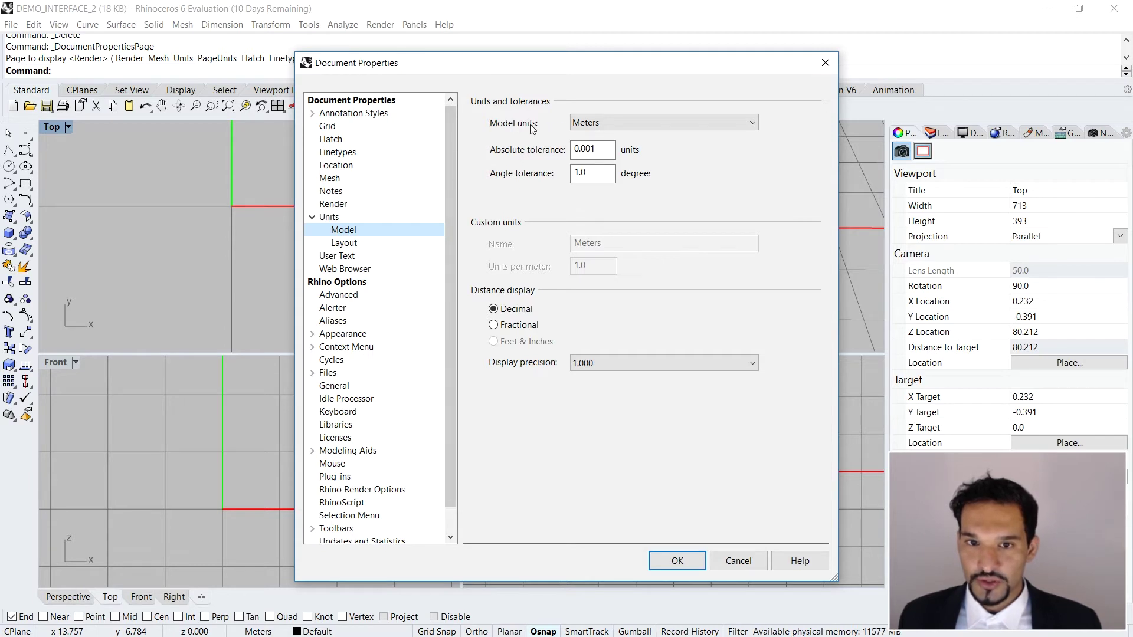
{"action": "left_click", "coordinate": [603, 123]}
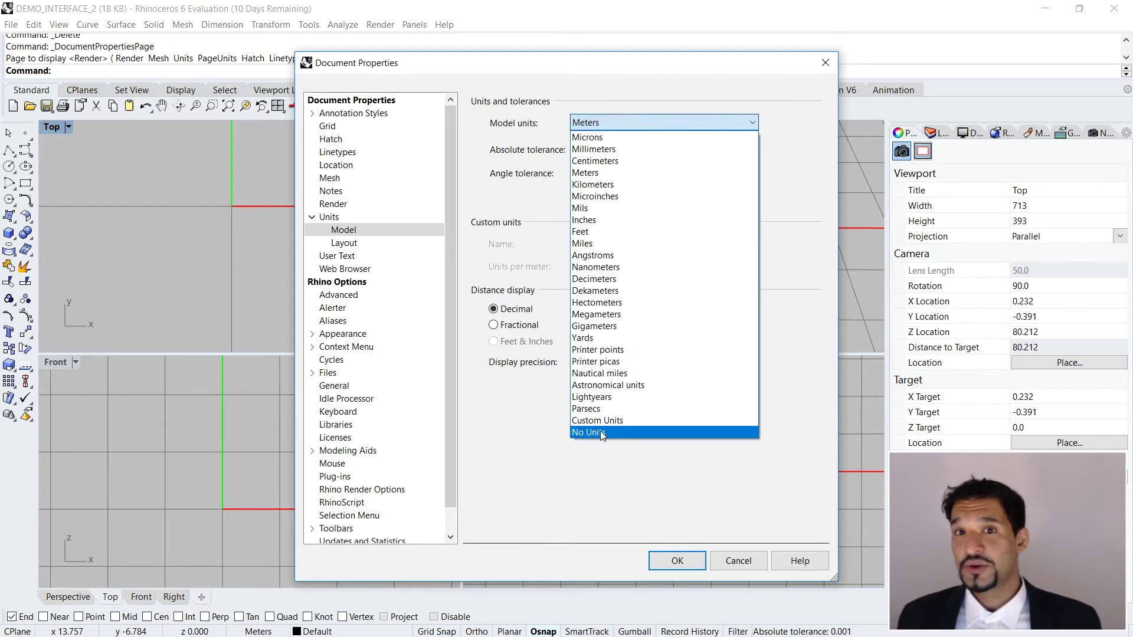
{"action": "left_click", "coordinate": [590, 174]}
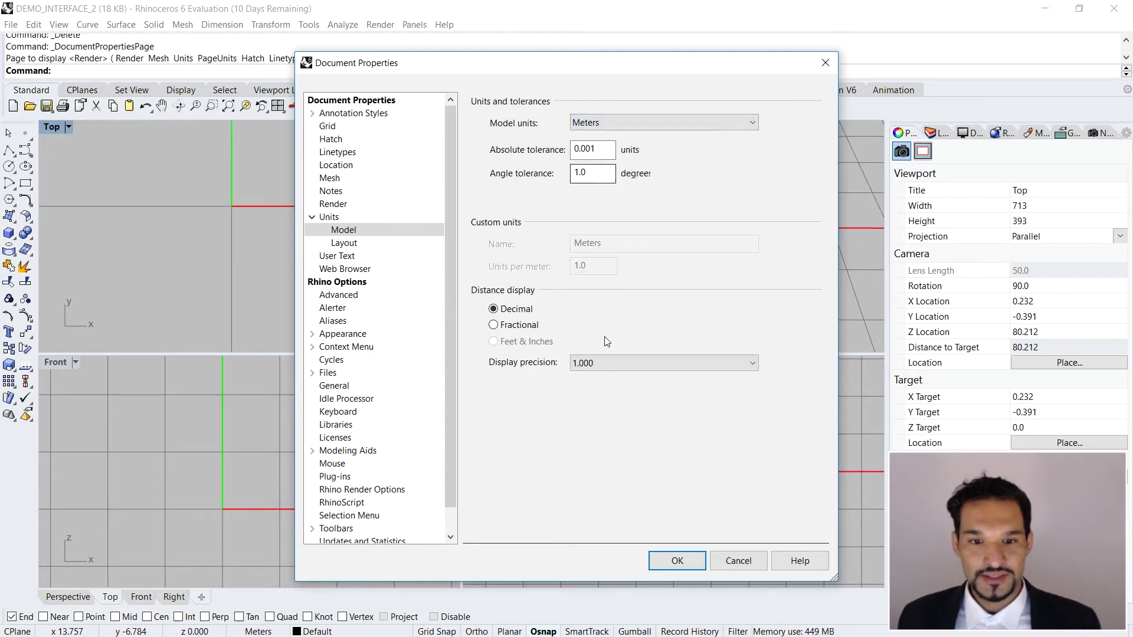
{"action": "left_click", "coordinate": [689, 560]}
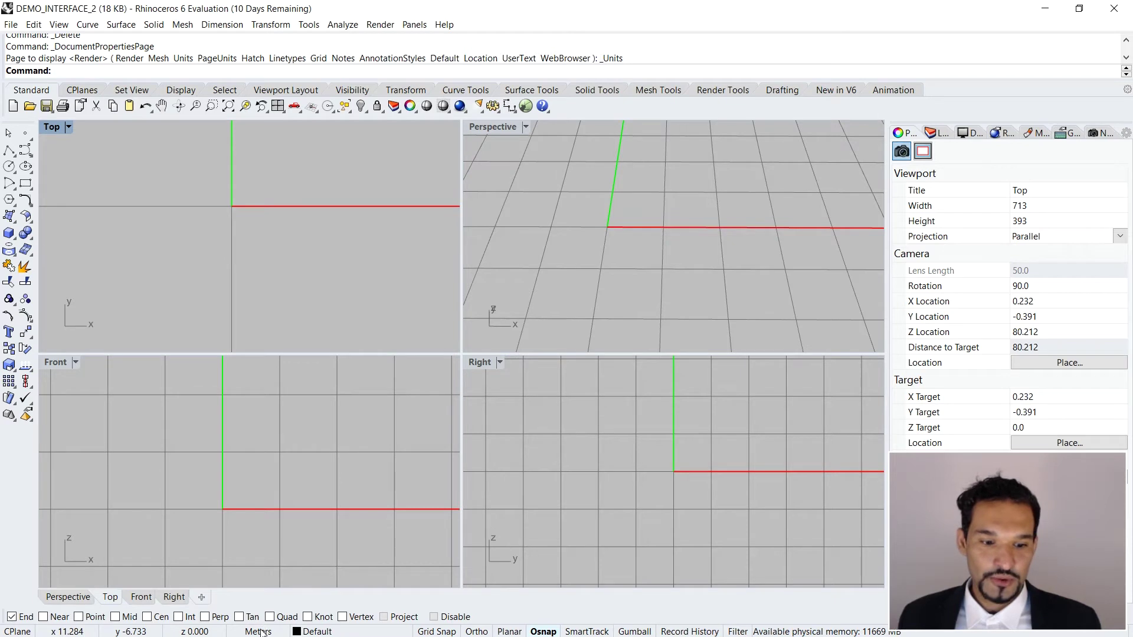
Step: Compare the status bar's current-layer list with the Layers panel, keeping Default as the current layer
{"action": "left_click", "coordinate": [313, 631]}
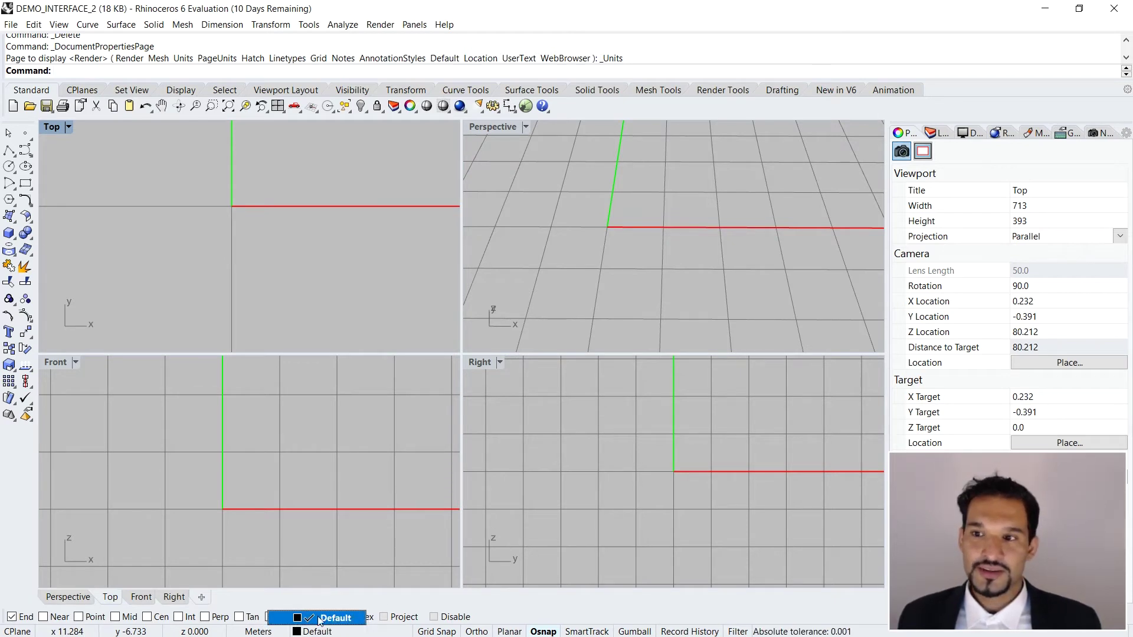
{"action": "left_click", "coordinate": [941, 133]}
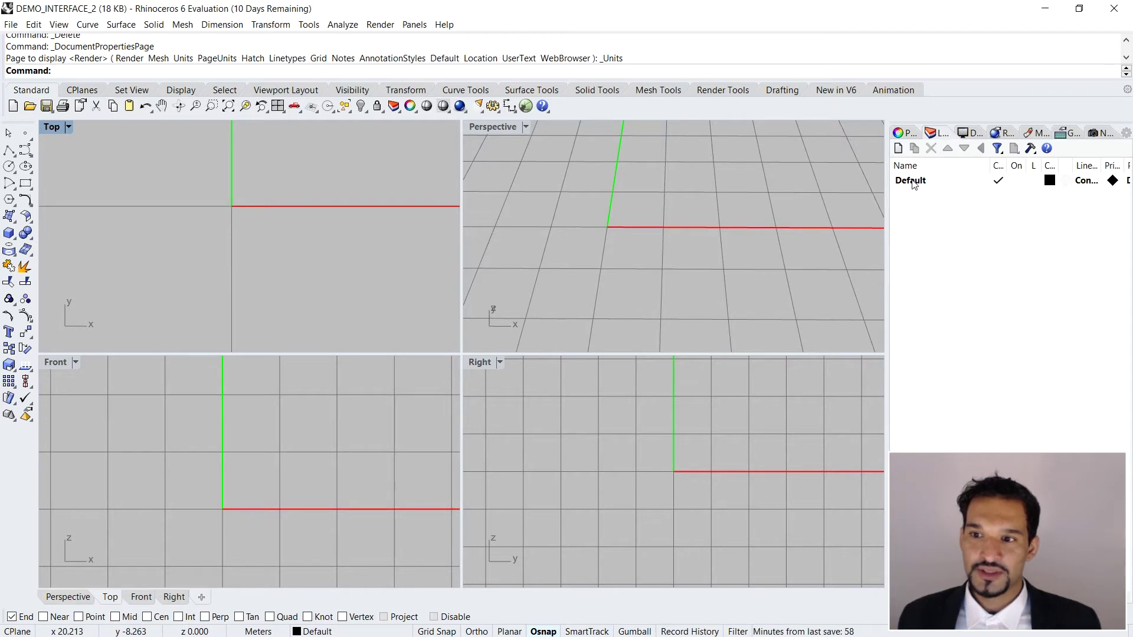
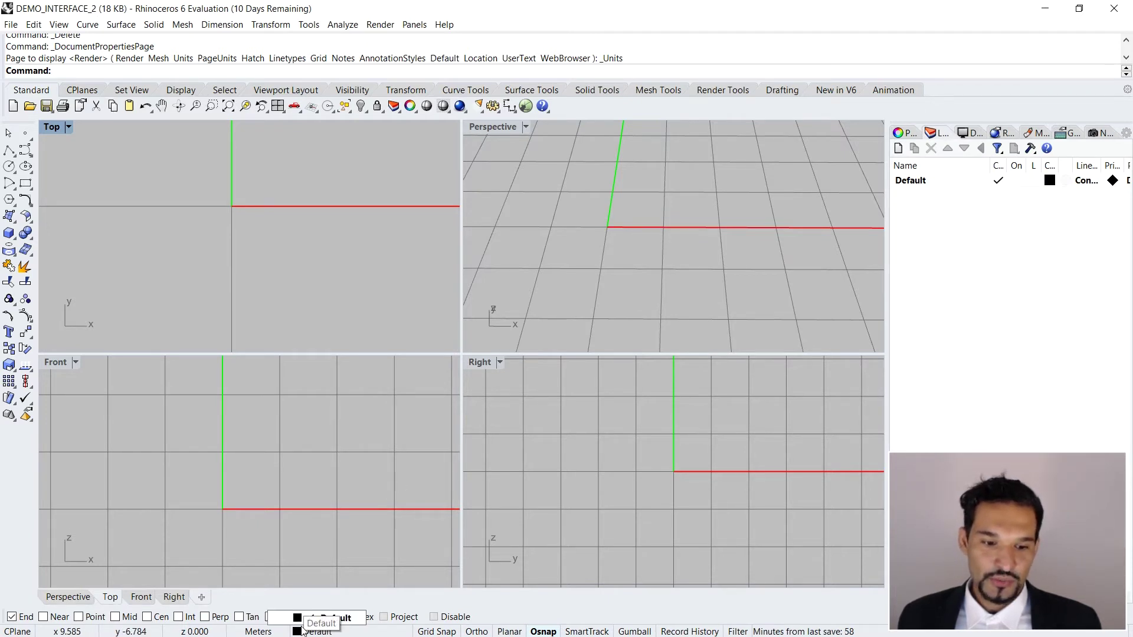
{"action": "left_click", "coordinate": [332, 617]}
Step: Create a new layer with its suggested name and check the current-layer list, keeping Default current
{"action": "right_click", "coordinate": [960, 262]}
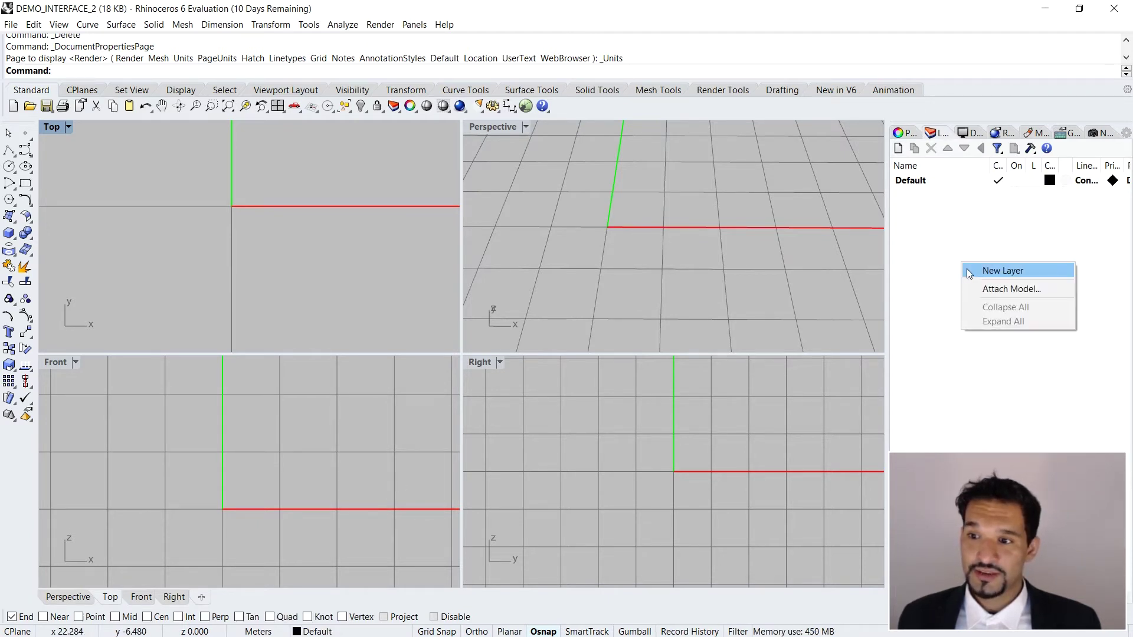
{"action": "left_click", "coordinate": [976, 270]}
{"action": "key", "text": "Return"}
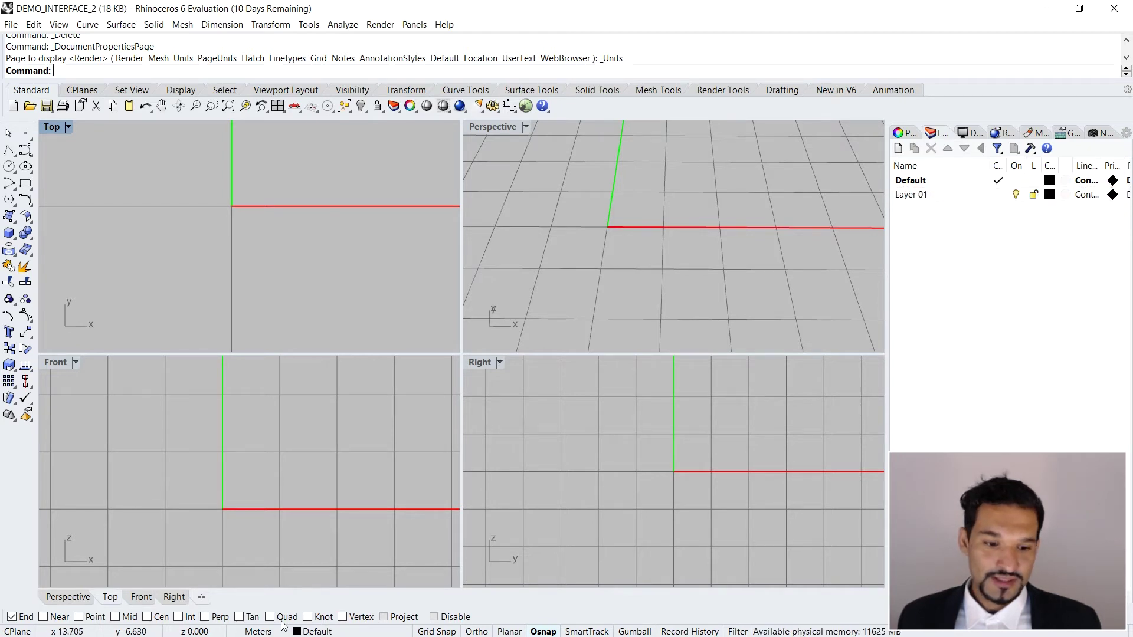
{"action": "left_click", "coordinate": [318, 632]}
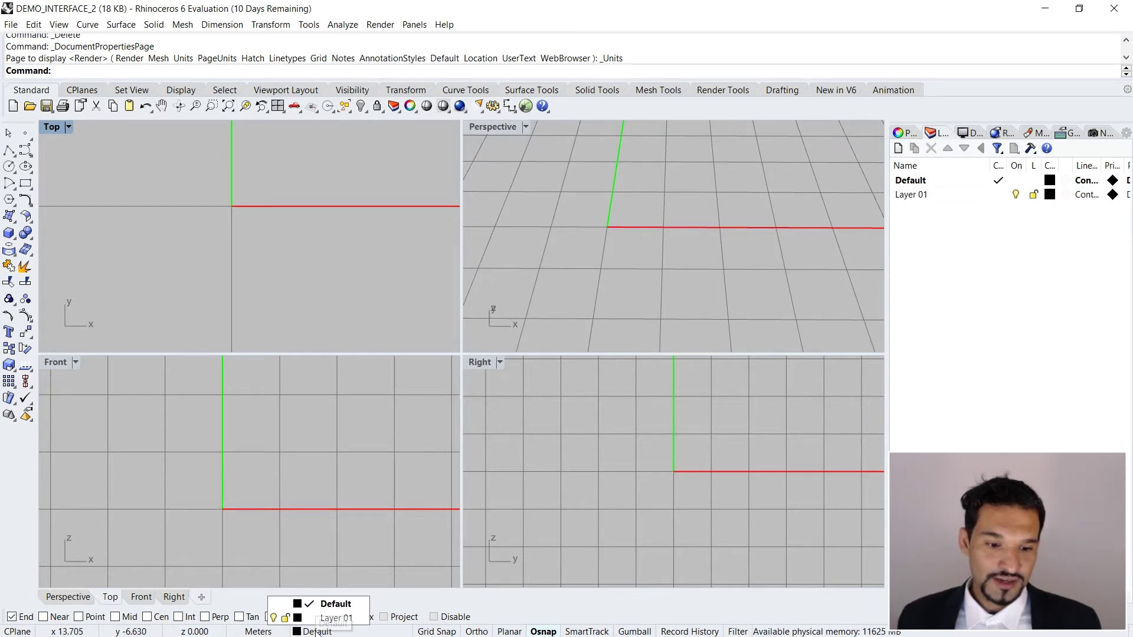
{"action": "left_click", "coordinate": [334, 604]}
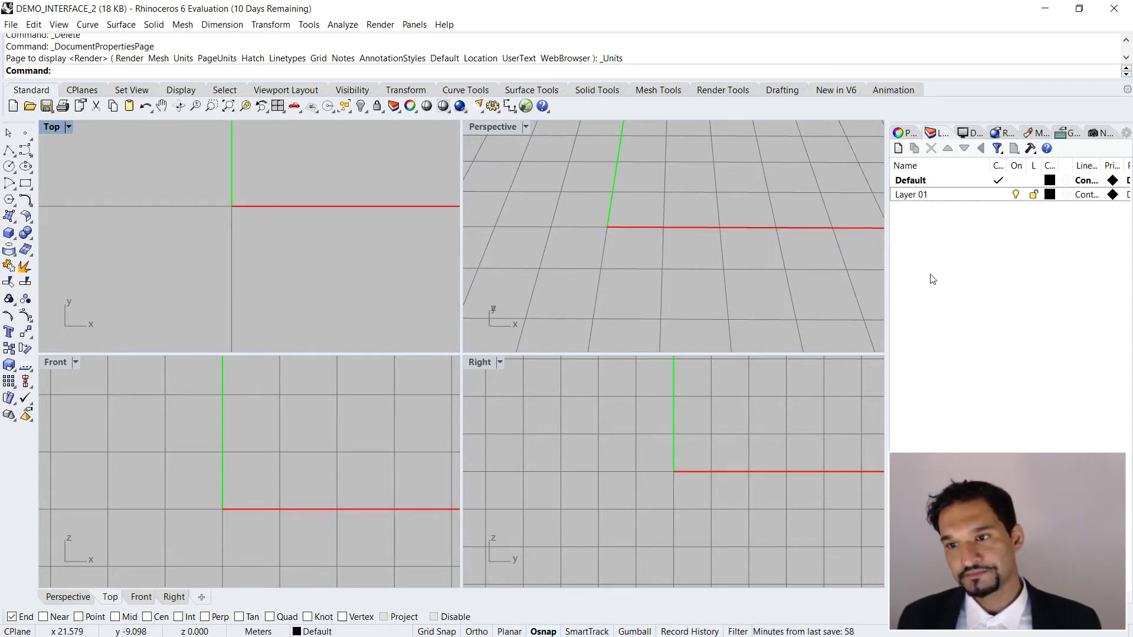
Step: Delete the extra layer listed below Default
{"action": "left_click", "coordinate": [947, 196]}
{"action": "key", "text": "Delete"}
{"action": "left_click", "coordinate": [949, 205]}
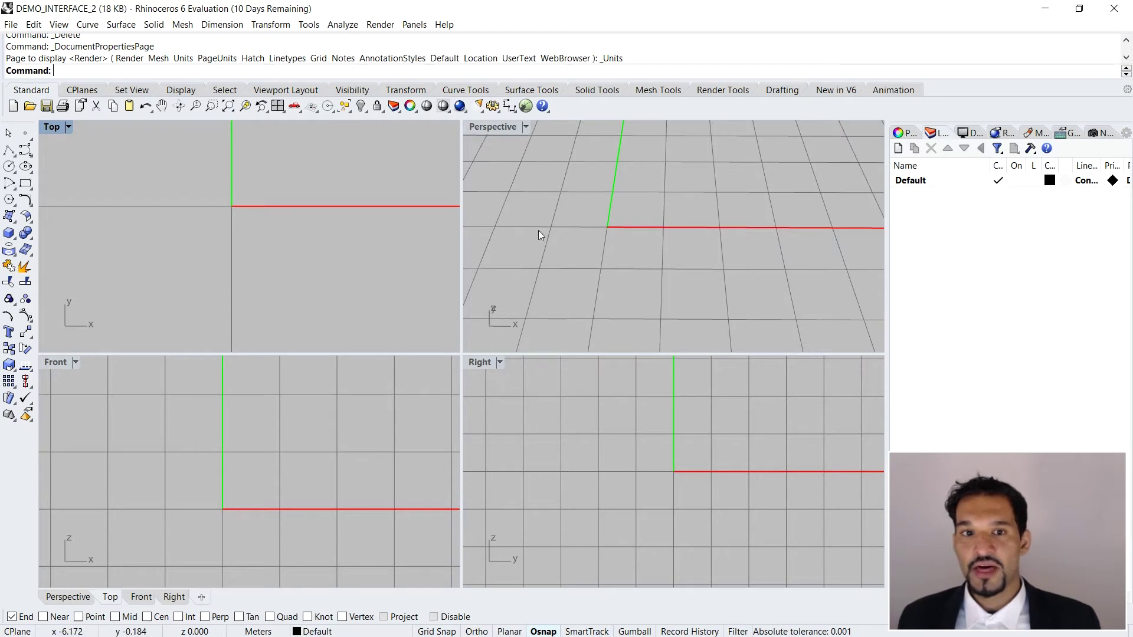
Step: Turn off Osnap and turn on Grid Snap for the drawing cursor
{"action": "right_click_drag", "start_coordinate": [295, 179], "coordinate": [312, 202]}
{"action": "scroll", "coordinate": [243, 234], "scroll_direction": "down", "scroll_amount": 3}
{"action": "mouse_move", "coordinate": [243, 235]}
{"action": "right_mouse_down"}
{"action": "mouse_move", "coordinate": [286, 245]}
{"action": "mouse_move", "coordinate": [249, 236]}
{"action": "right_mouse_up"}
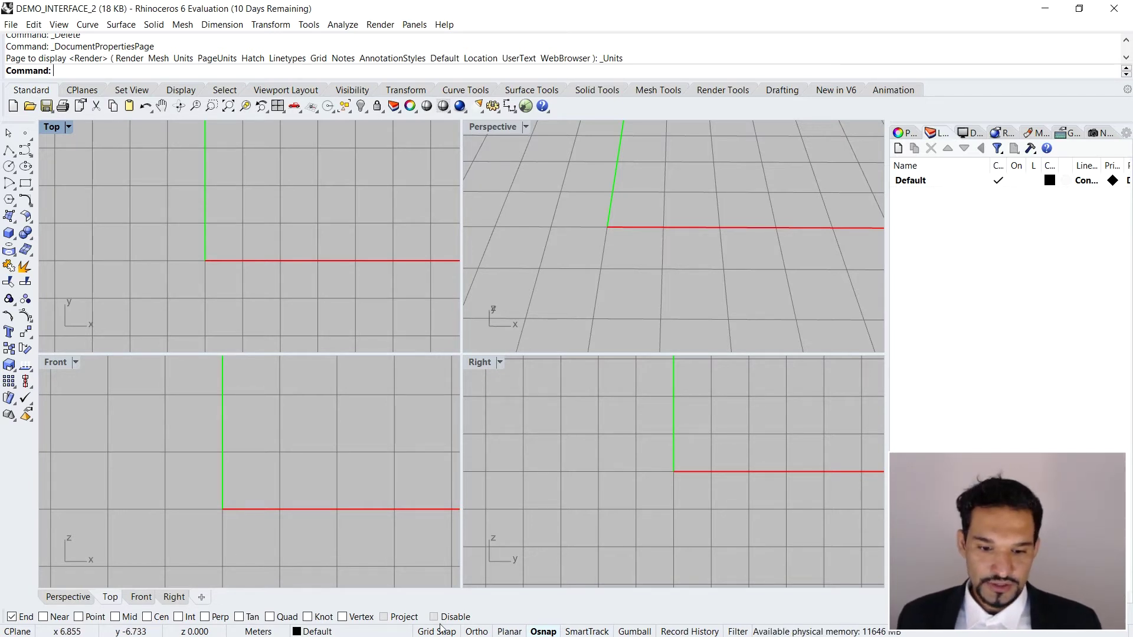
{"action": "left_click", "coordinate": [543, 632]}
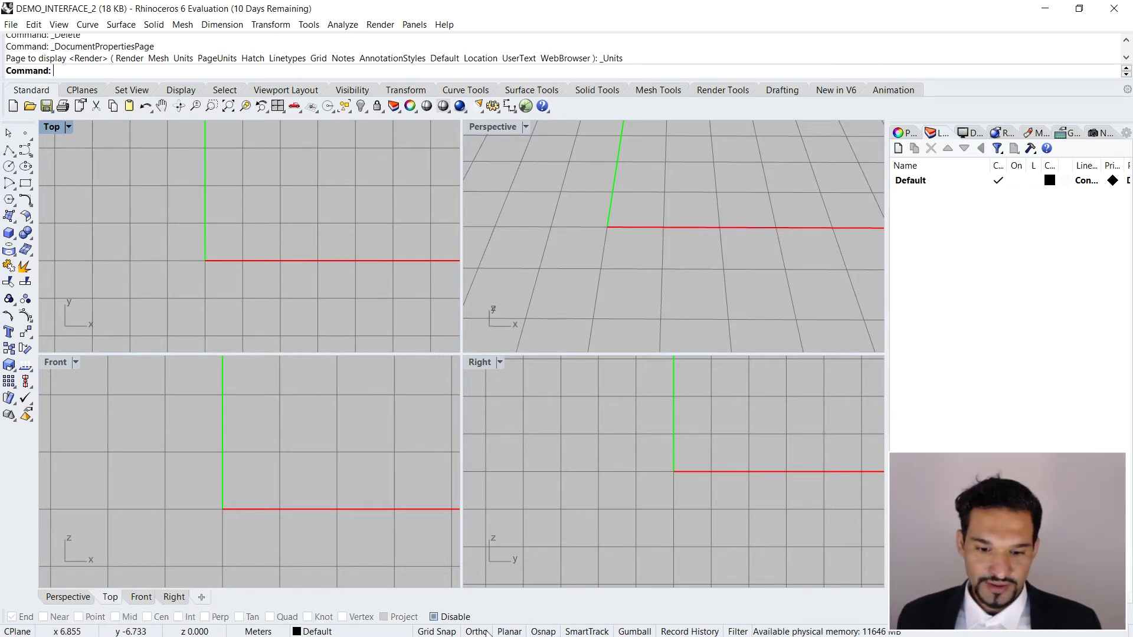
{"action": "left_click", "coordinate": [435, 630]}
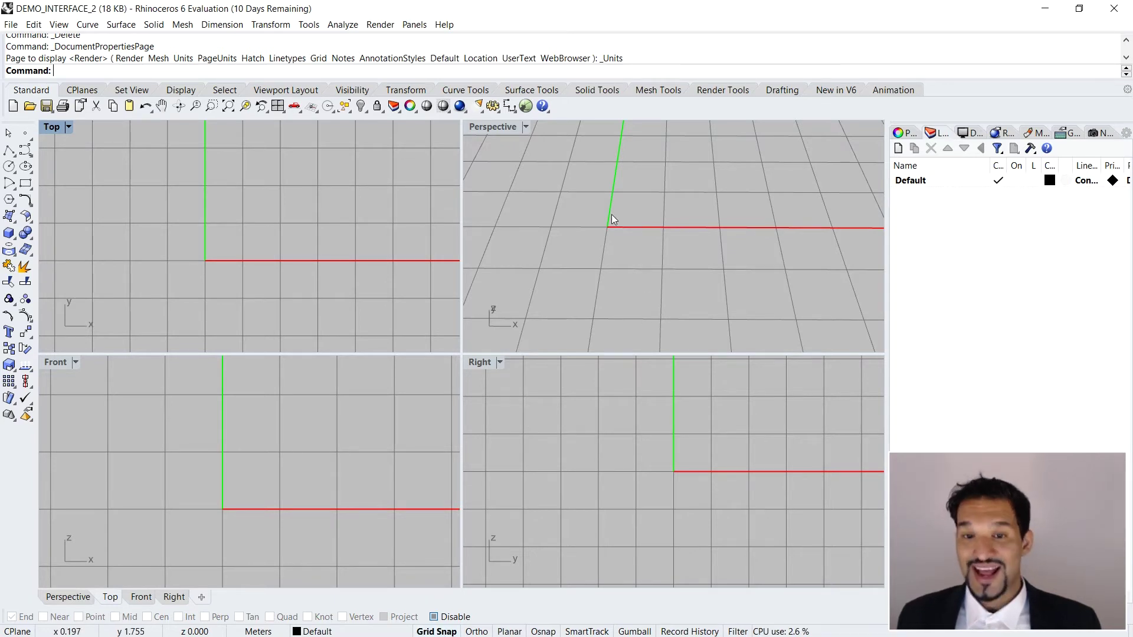
Step: Maximize the Perspective viewport and use the single Point command to check how the cursor snaps to the grid around the origin
{"action": "right_click_drag", "start_coordinate": [624, 235], "coordinate": [685, 264]}
{"action": "scroll", "coordinate": [710, 190], "scroll_direction": "down", "scroll_amount": 3}
{"action": "scroll", "coordinate": [642, 261], "scroll_direction": "up", "scroll_amount": 2}
{"action": "right_click_drag", "start_coordinate": [641, 261], "coordinate": [610, 250]}
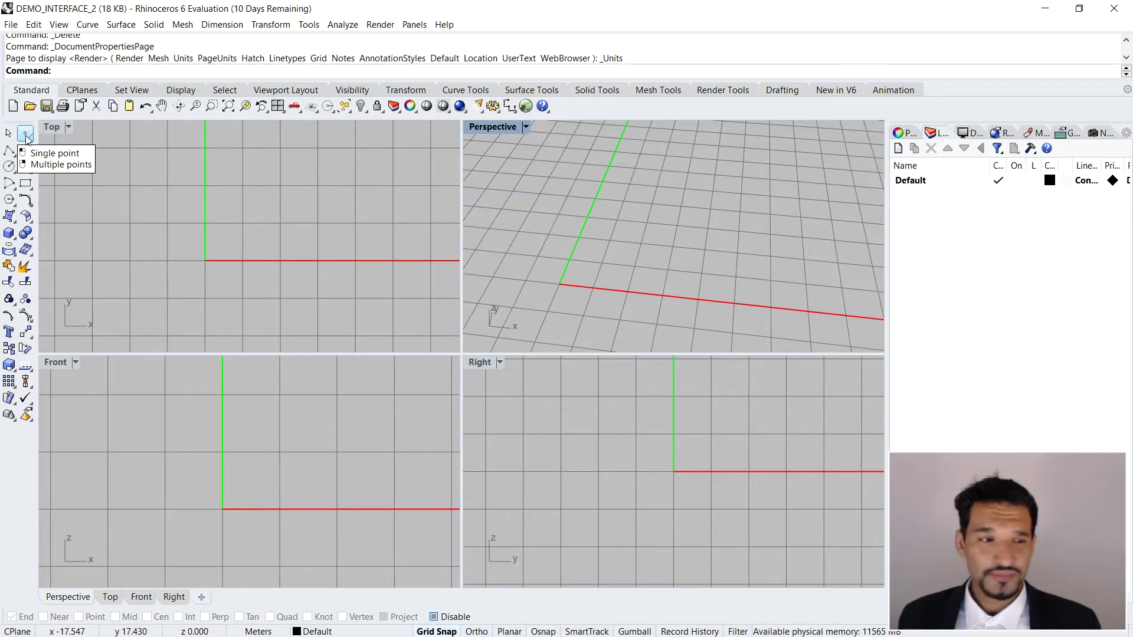
{"action": "left_click", "coordinate": [25, 135]}
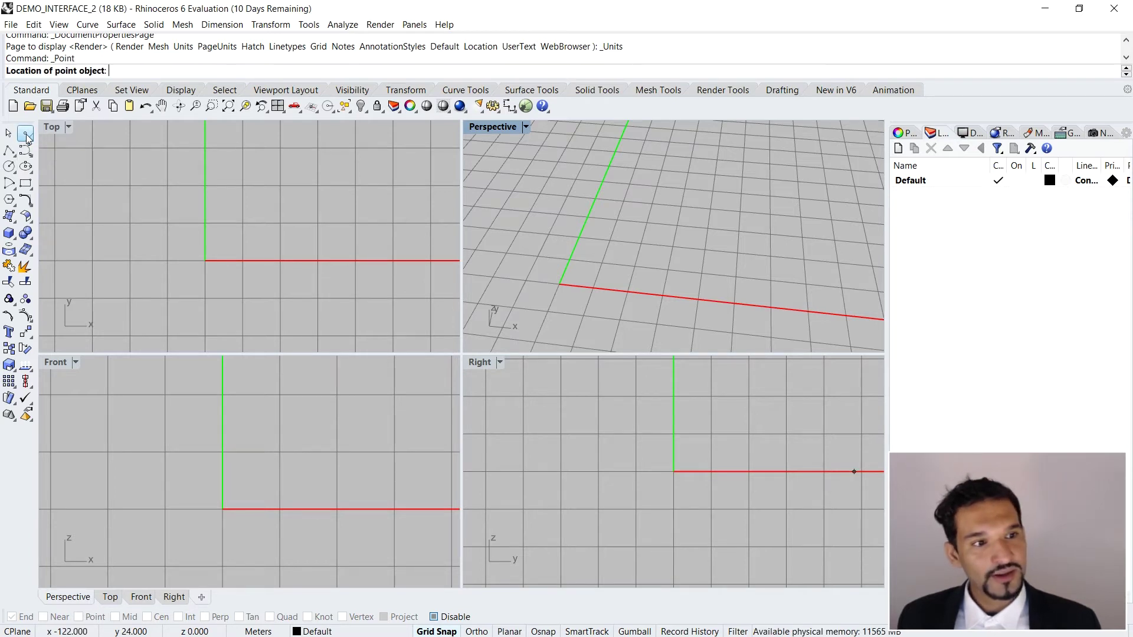
{"action": "double_click", "coordinate": [482, 126]}
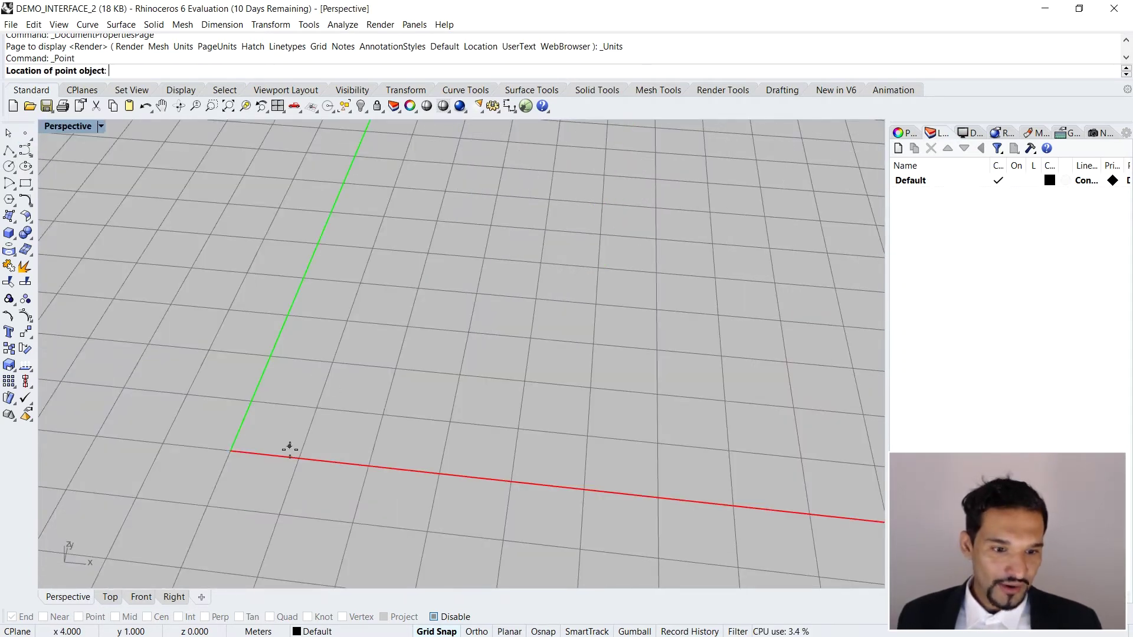
{"action": "scroll", "coordinate": [311, 409], "scroll_direction": "up", "scroll_amount": 5}
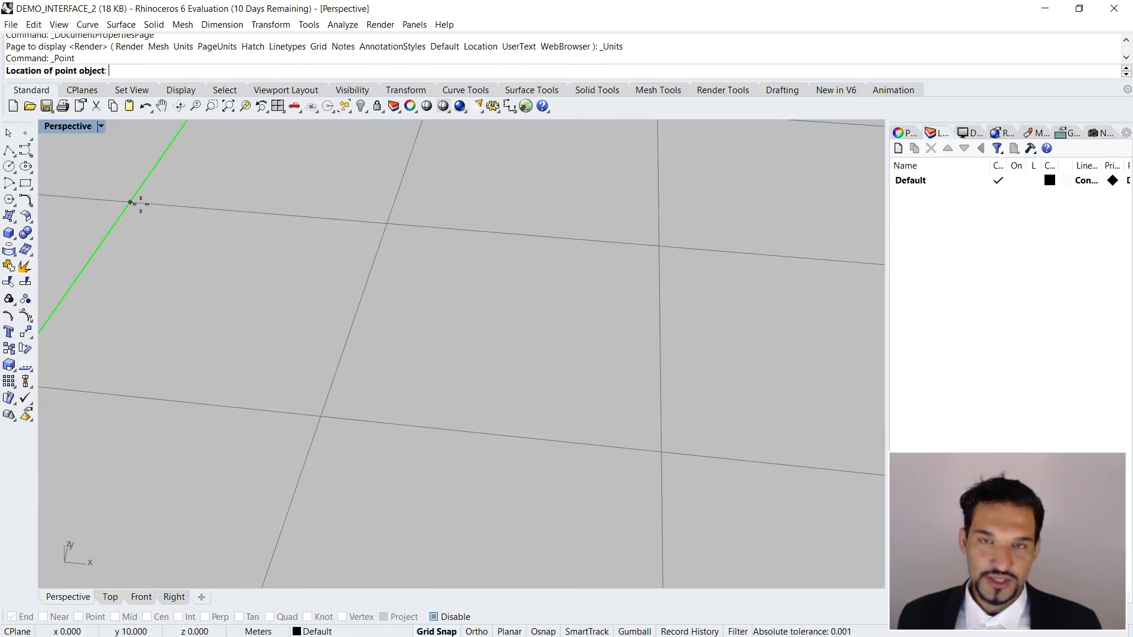
{"action": "scroll", "coordinate": [309, 264], "scroll_direction": "down", "scroll_amount": 5}
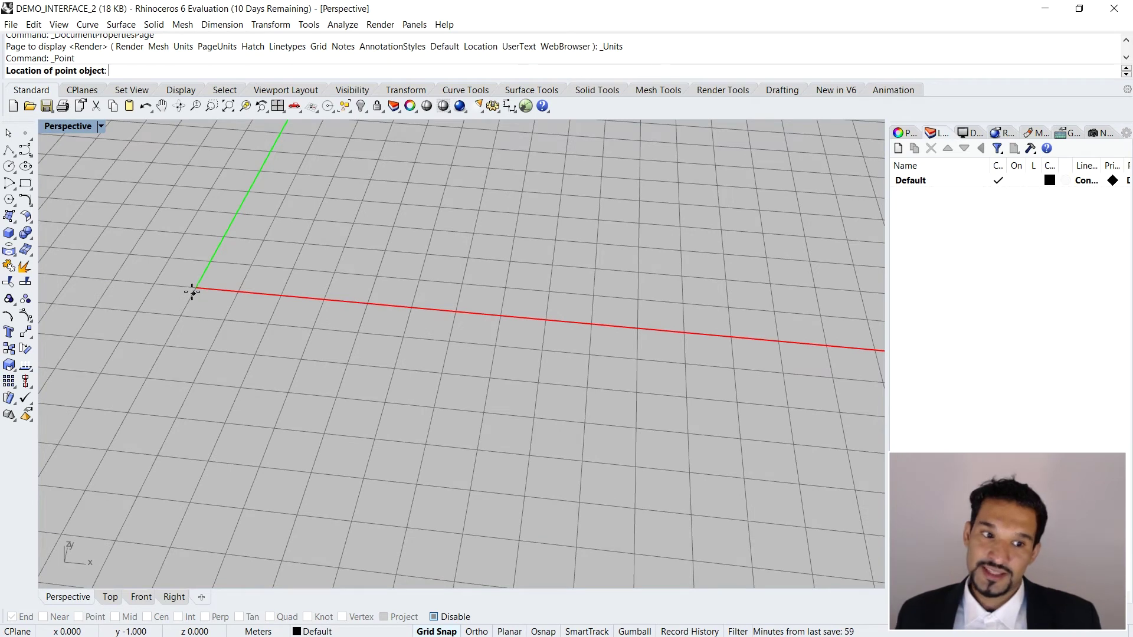
{"action": "scroll", "coordinate": [195, 287], "scroll_direction": "up", "scroll_amount": 2}
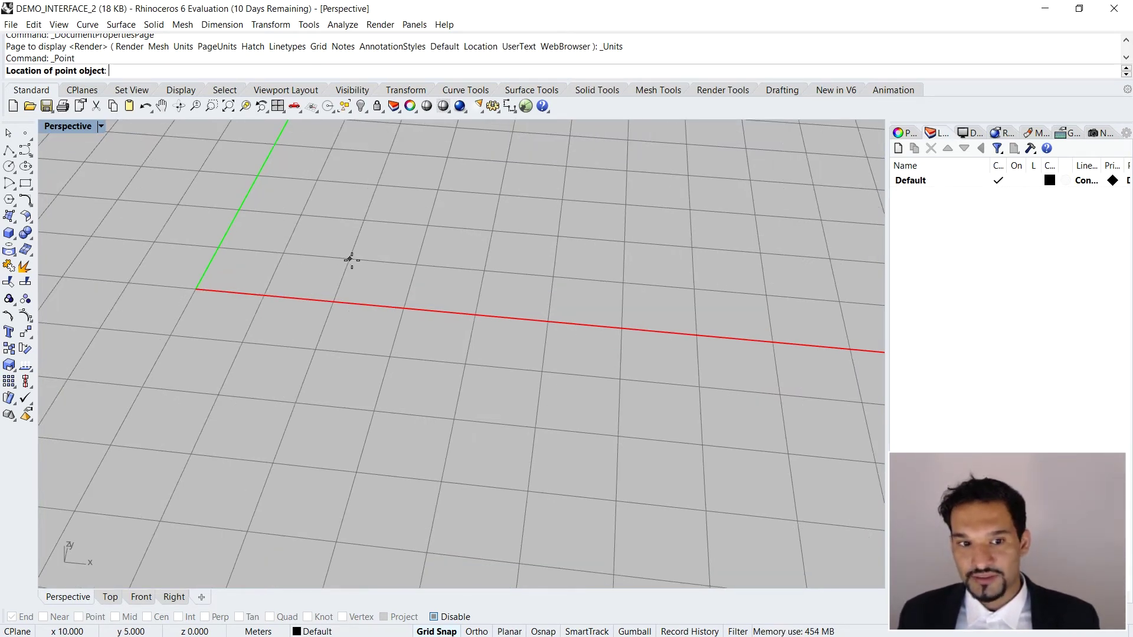
{"action": "scroll", "coordinate": [199, 291], "scroll_direction": "up", "scroll_amount": 1}
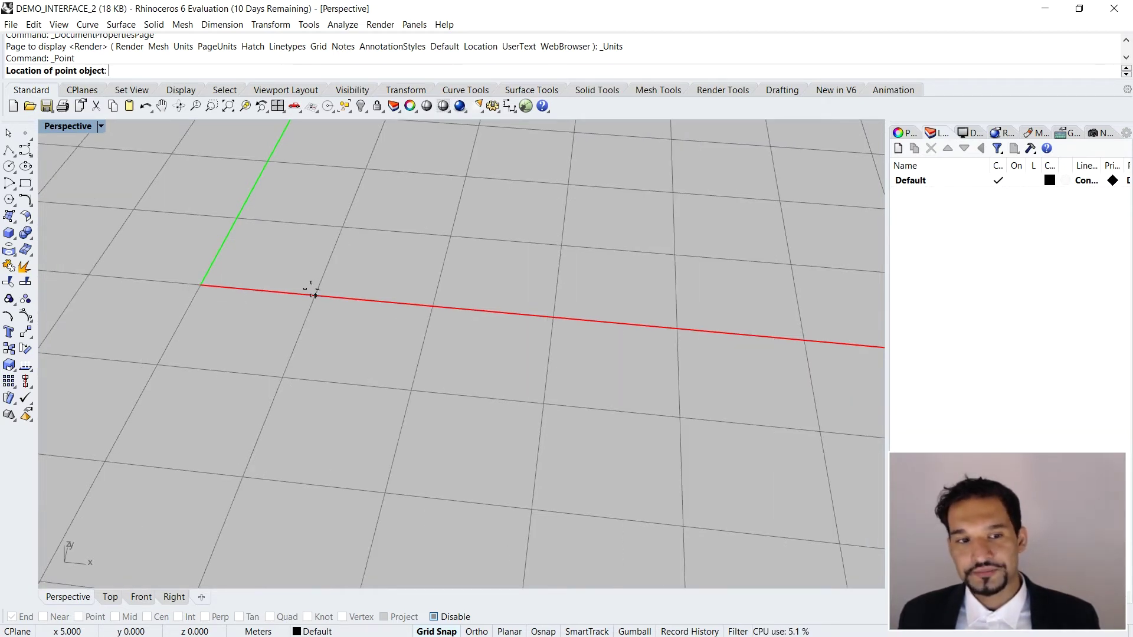
{"action": "scroll", "coordinate": [313, 293], "scroll_direction": "down", "scroll_amount": 1}
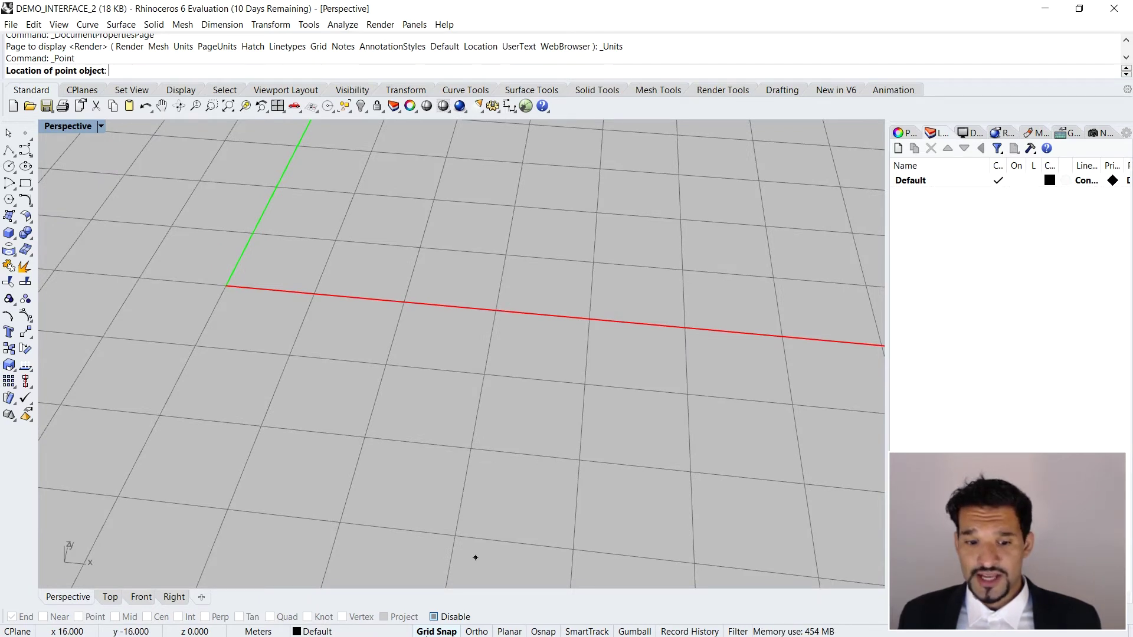
Step: Turn off Grid Snap, turn on Ortho, and end the single Point command near the origin
{"action": "left_click", "coordinate": [437, 631]}
{"action": "left_click", "coordinate": [476, 632]}
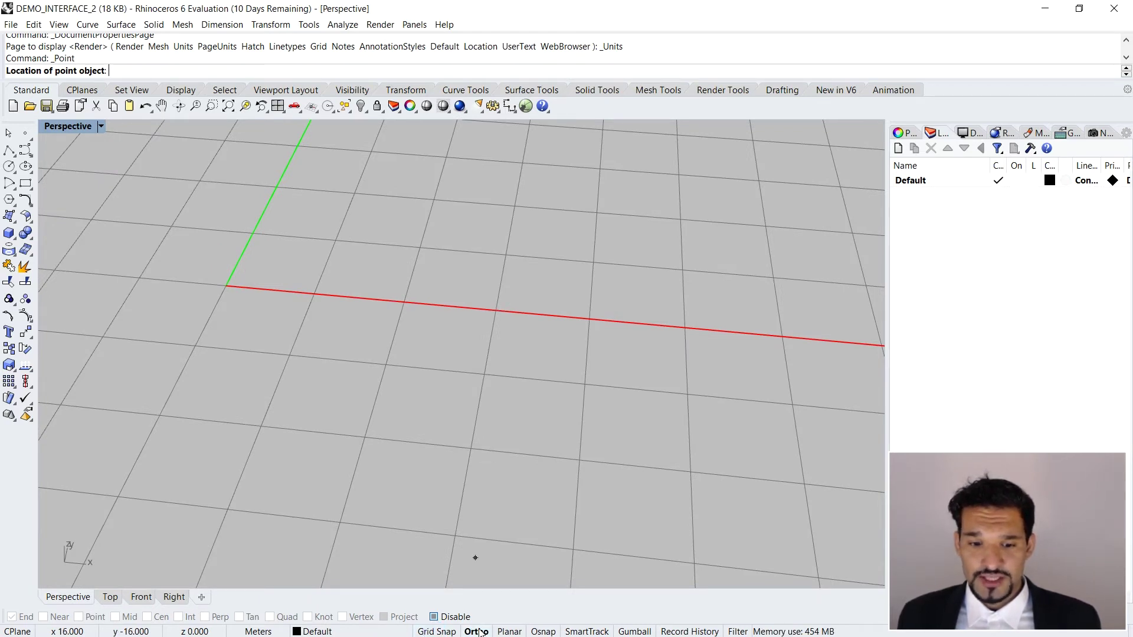
{"action": "left_click", "coordinate": [440, 616]}
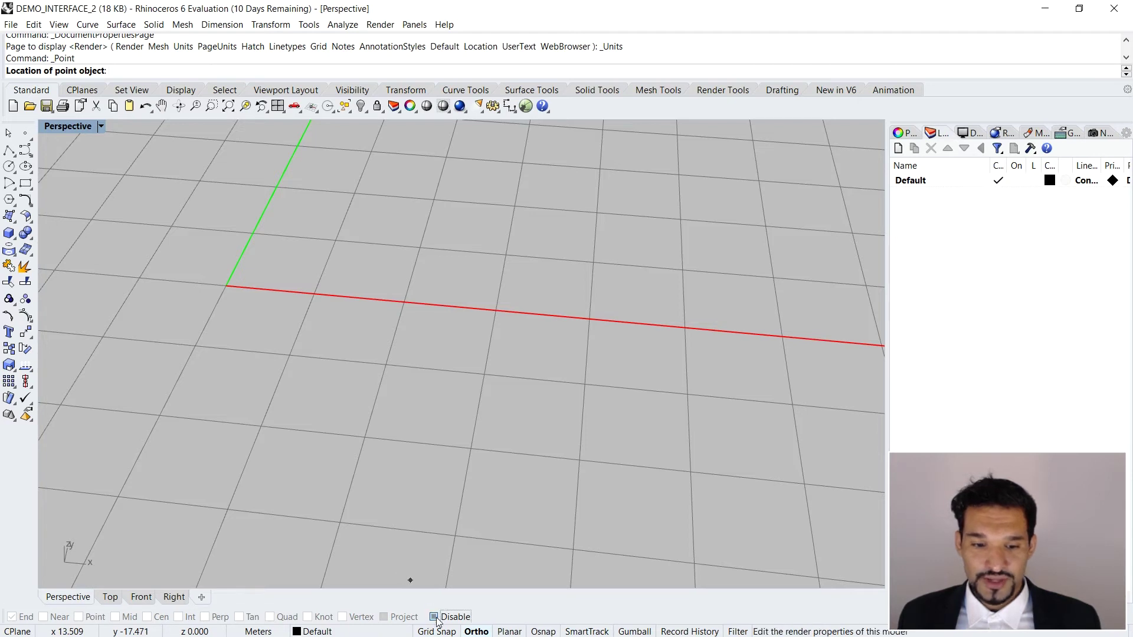
{"action": "left_click", "coordinate": [544, 632]}
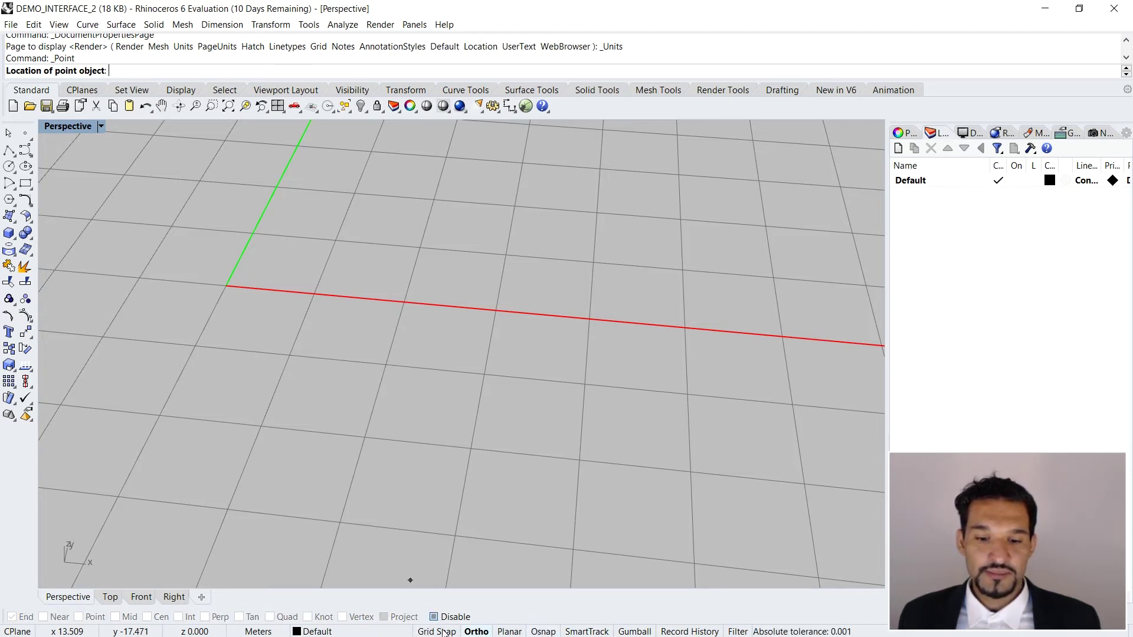
{"action": "scroll", "coordinate": [450, 409], "scroll_direction": "up", "scroll_amount": 6}
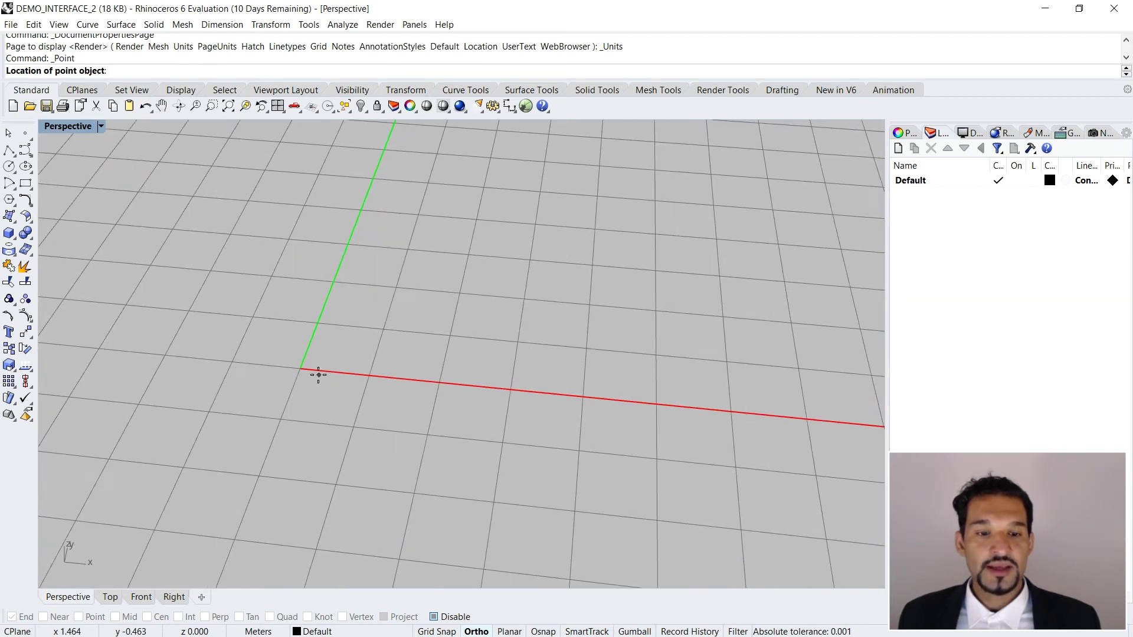
{"action": "left_click", "coordinate": [317, 364]}
Step: Turn on Grid Snap and start a line at the origin, previewing its end in free directions with Ortho off
{"action": "type", "text": "Line"}
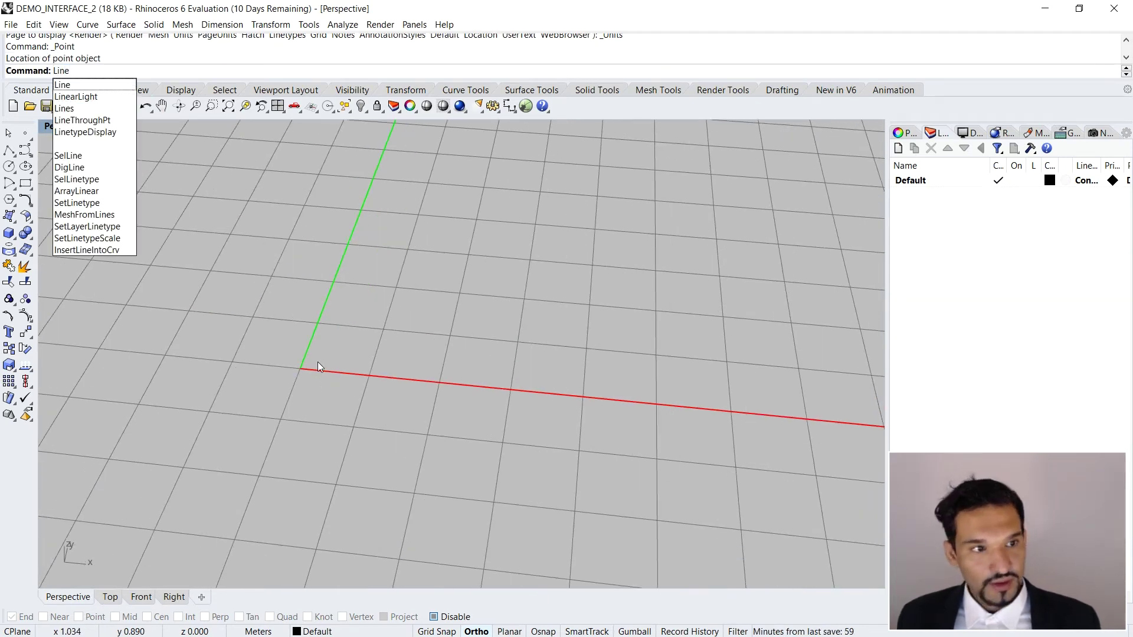
{"action": "key", "text": "Return"}
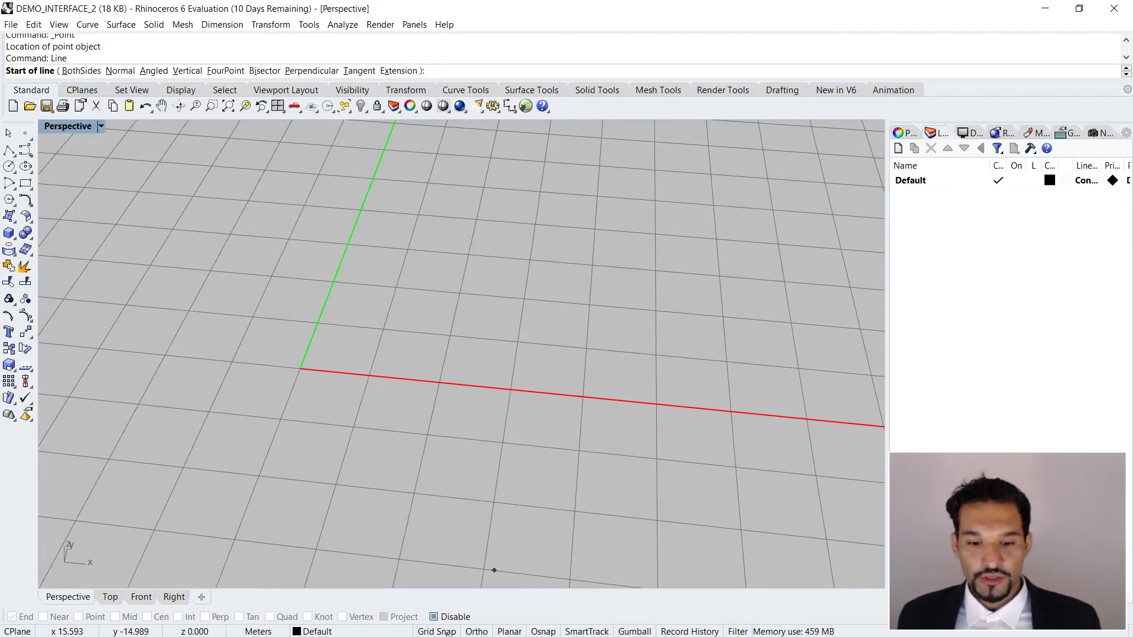
{"action": "left_click", "coordinate": [440, 631]}
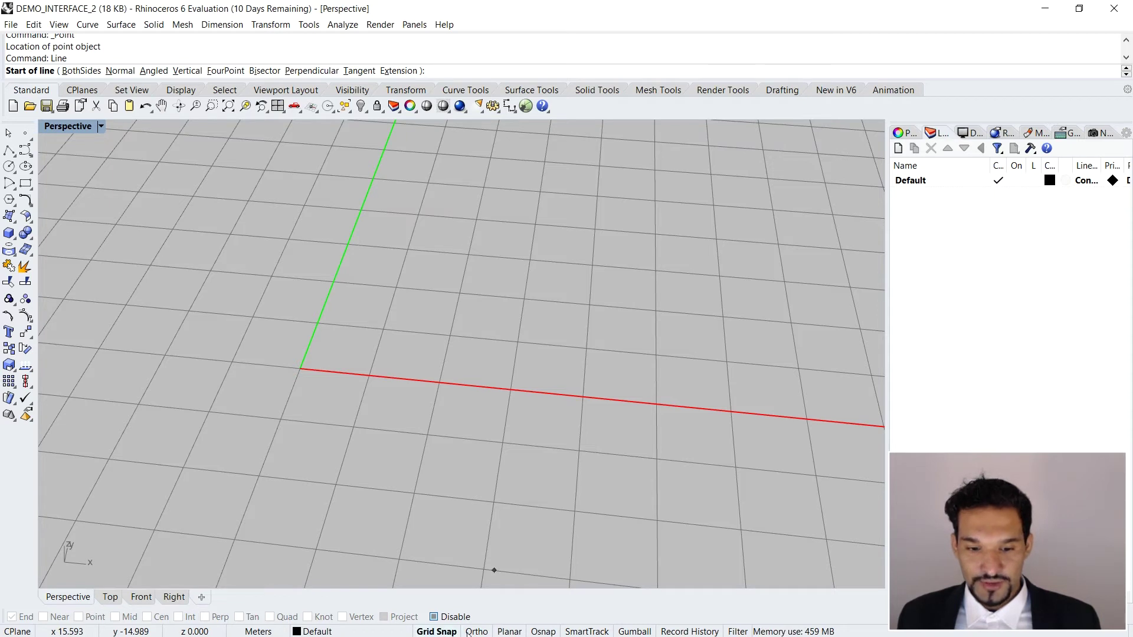
{"action": "left_click", "coordinate": [300, 369]}
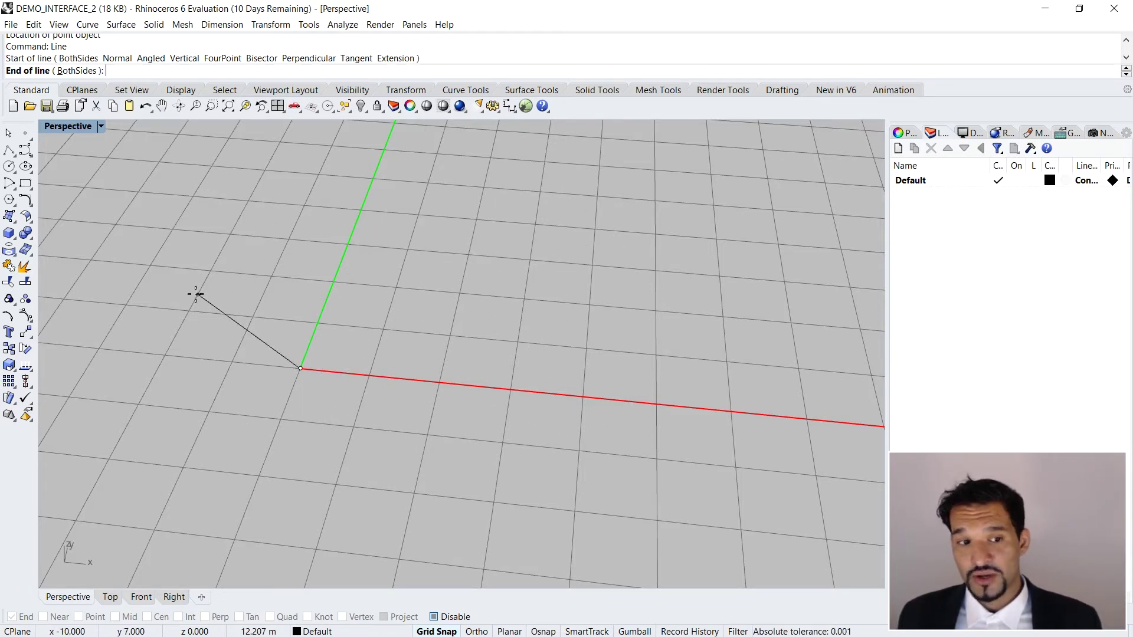
{"action": "scroll", "coordinate": [498, 384], "scroll_direction": "down", "scroll_amount": 4}
{"action": "right_click_drag", "start_coordinate": [498, 384], "coordinate": [468, 354]}
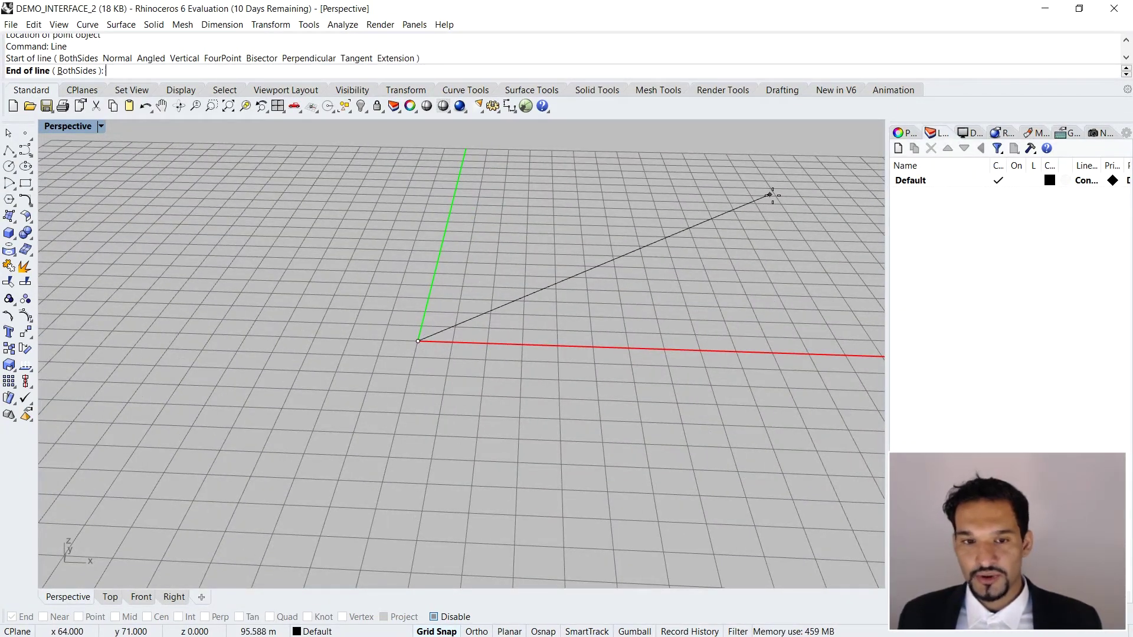
{"action": "mouse_move", "coordinate": [680, 245]}
{"action": "right_mouse_down"}
{"action": "mouse_move", "coordinate": [658, 216]}
{"action": "mouse_move", "coordinate": [671, 228]}
{"action": "right_mouse_up"}
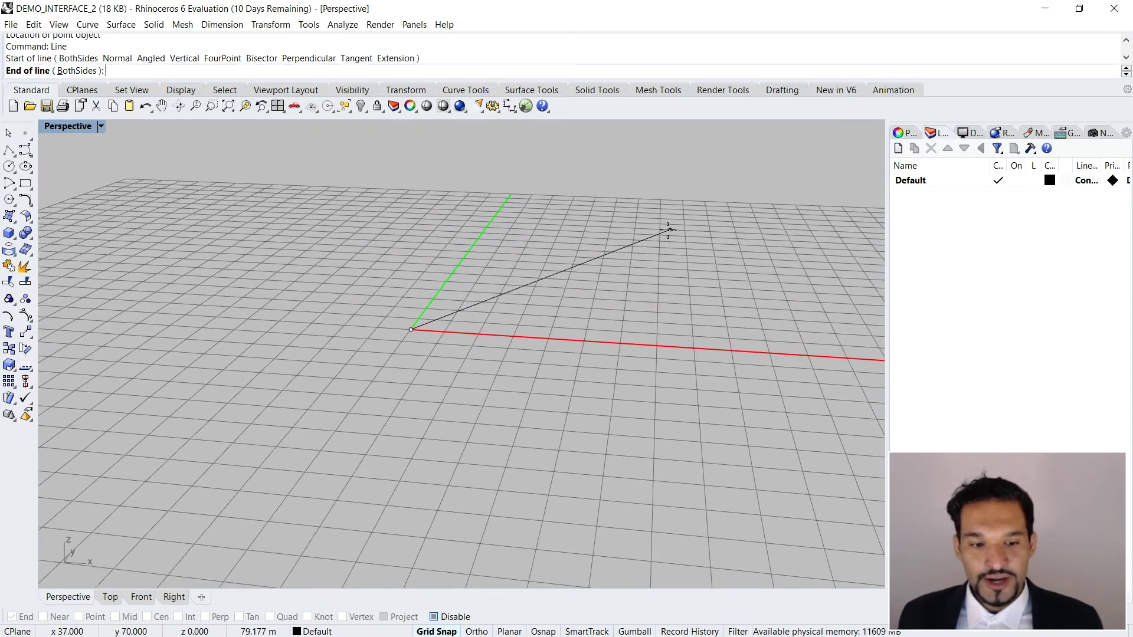
Step: Turn on Ortho, preview the line's end along the X and Y axes, and cancel the line
{"action": "left_click", "coordinate": [476, 630]}
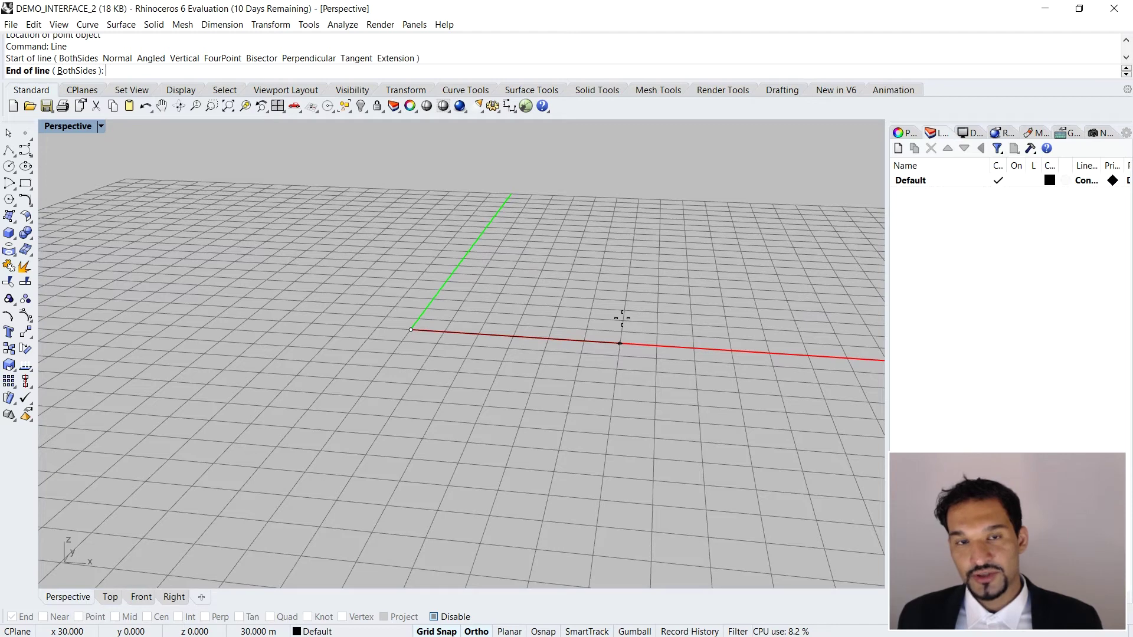
{"action": "right_click_drag", "start_coordinate": [506, 301], "coordinate": [534, 371]}
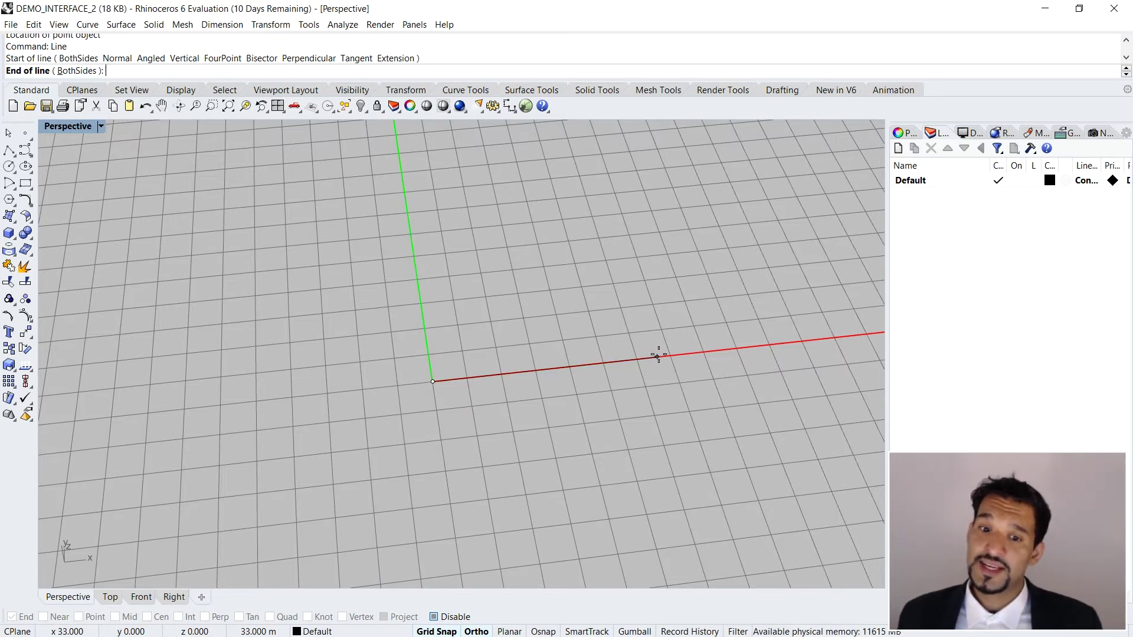
{"action": "right_click_drag", "start_coordinate": [488, 245], "coordinate": [465, 263]}
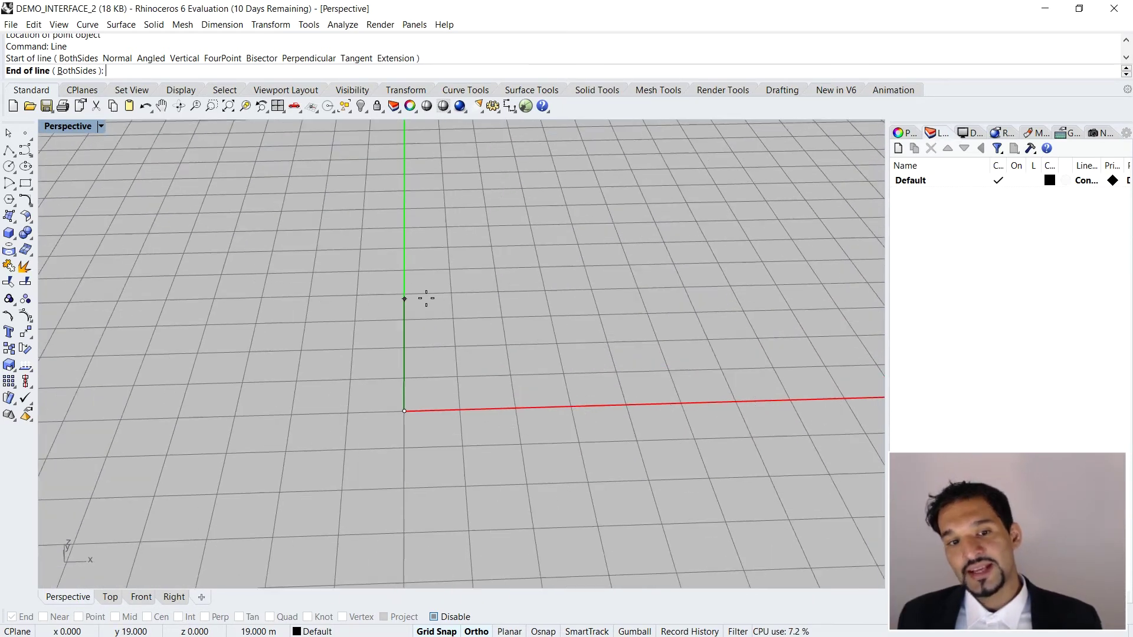
{"action": "right_click_drag", "start_coordinate": [426, 298], "coordinate": [426, 298]}
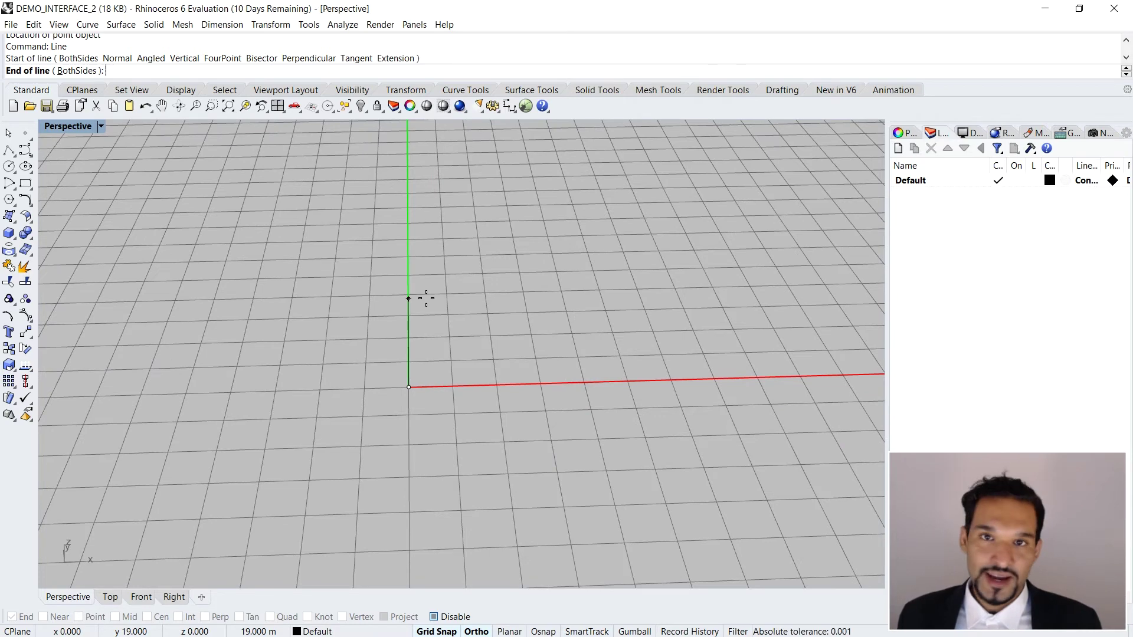
{"action": "scroll", "coordinate": [426, 298], "scroll_direction": "up", "scroll_amount": 2}
{"action": "scroll", "coordinate": [426, 296], "scroll_direction": "up", "scroll_amount": 1}
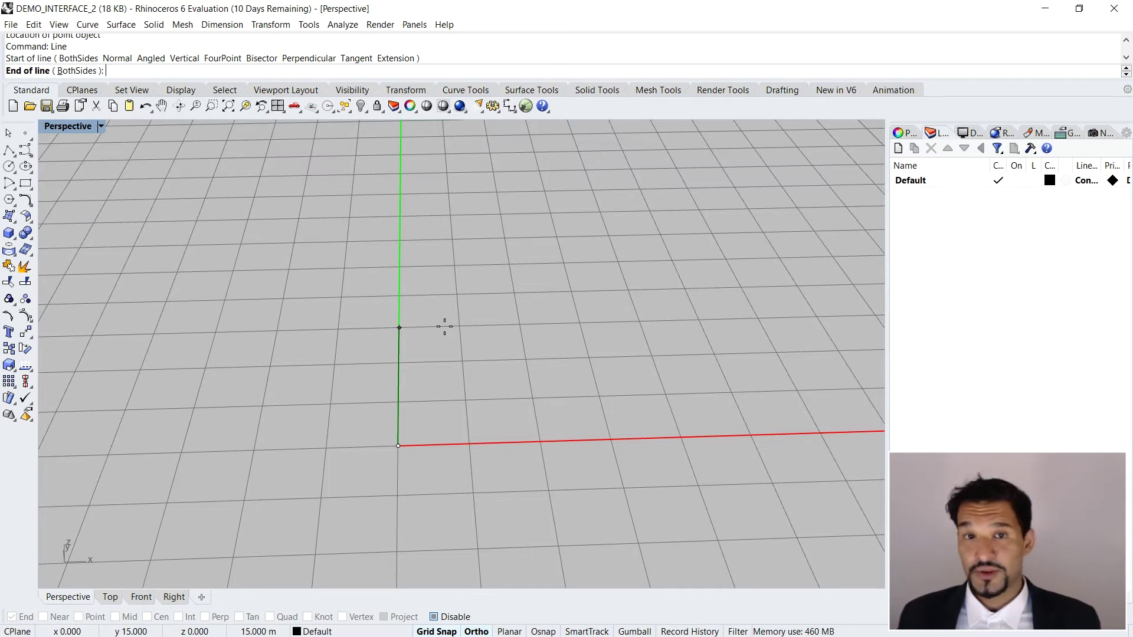
{"action": "key", "text": "Escape"}
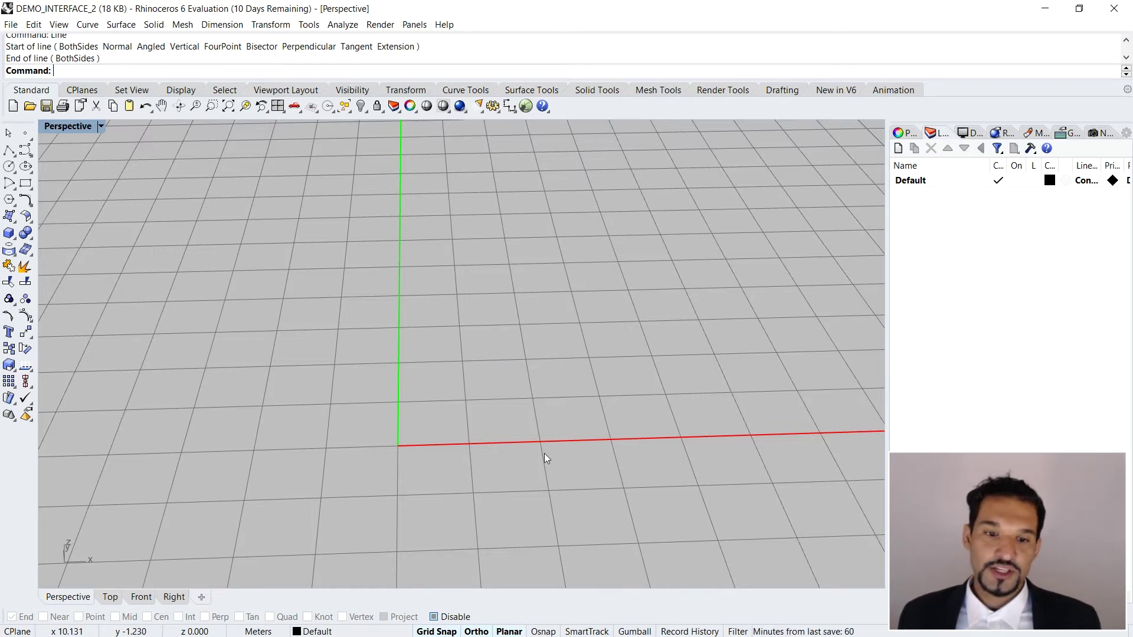
Step: Examine the construction plane from several low angles with Planar on, and turn Planar off
{"action": "right_click_drag", "start_coordinate": [540, 447], "coordinate": [388, 375]}
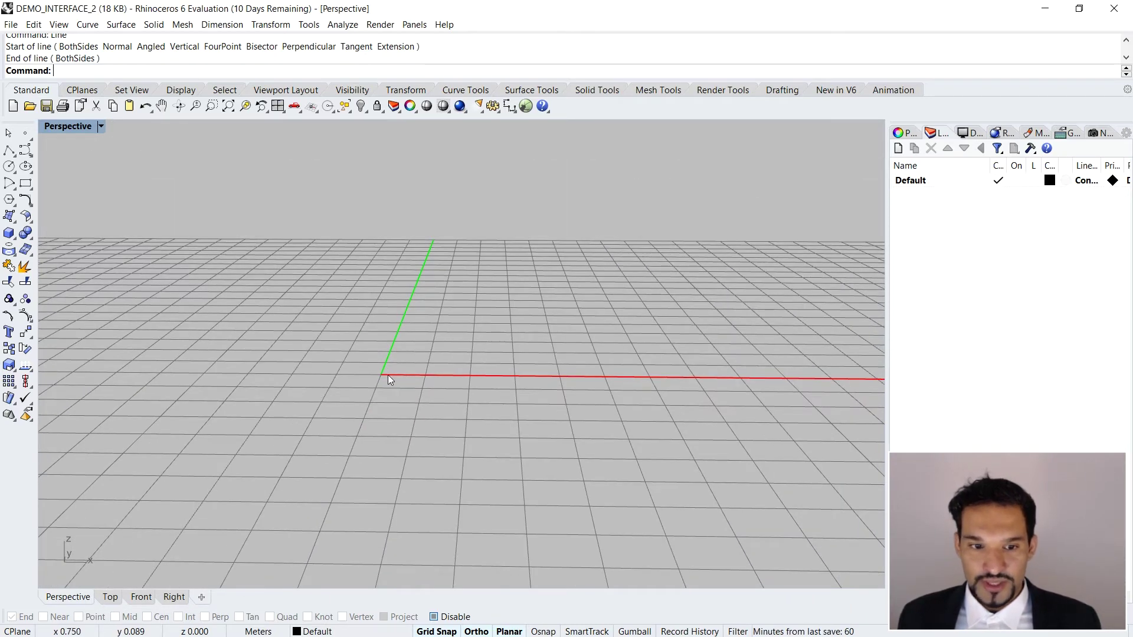
{"action": "right_click_drag", "start_coordinate": [432, 272], "coordinate": [483, 327]}
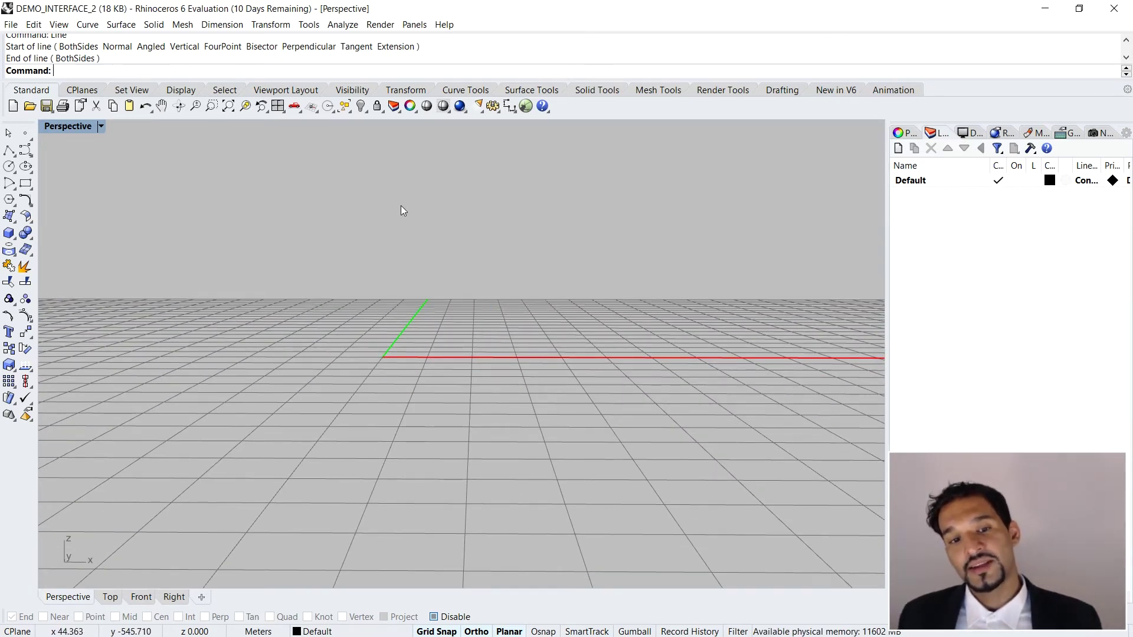
{"action": "right_click_drag", "start_coordinate": [401, 207], "coordinate": [406, 235]}
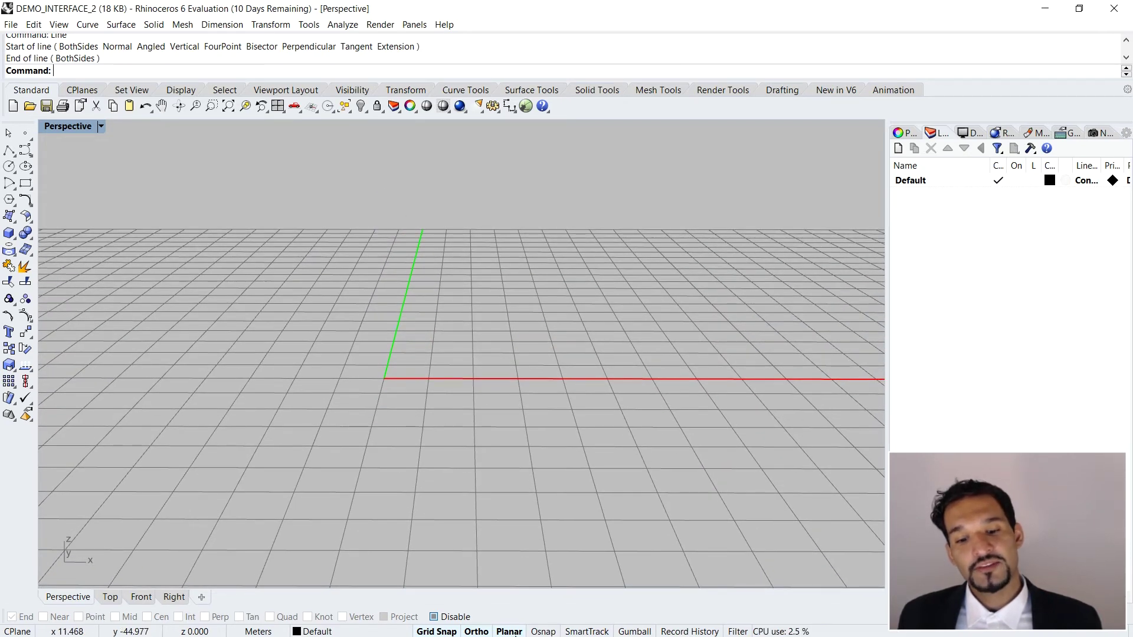
{"action": "right_click_drag", "start_coordinate": [427, 182], "coordinate": [428, 163]}
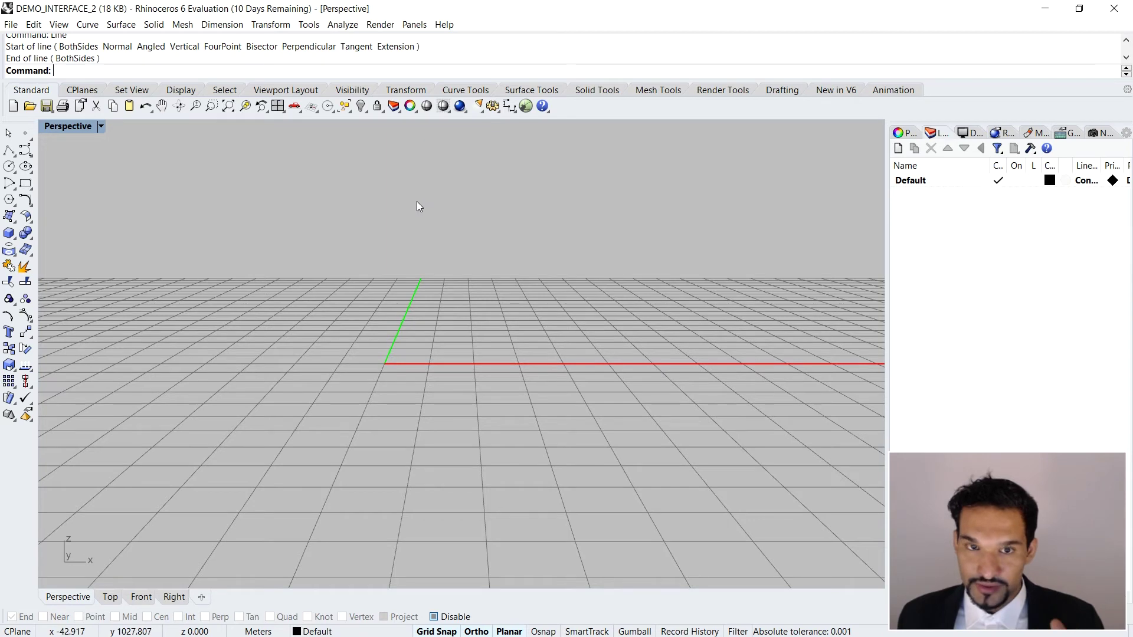
{"action": "right_click_drag", "start_coordinate": [417, 207], "coordinate": [416, 214]}
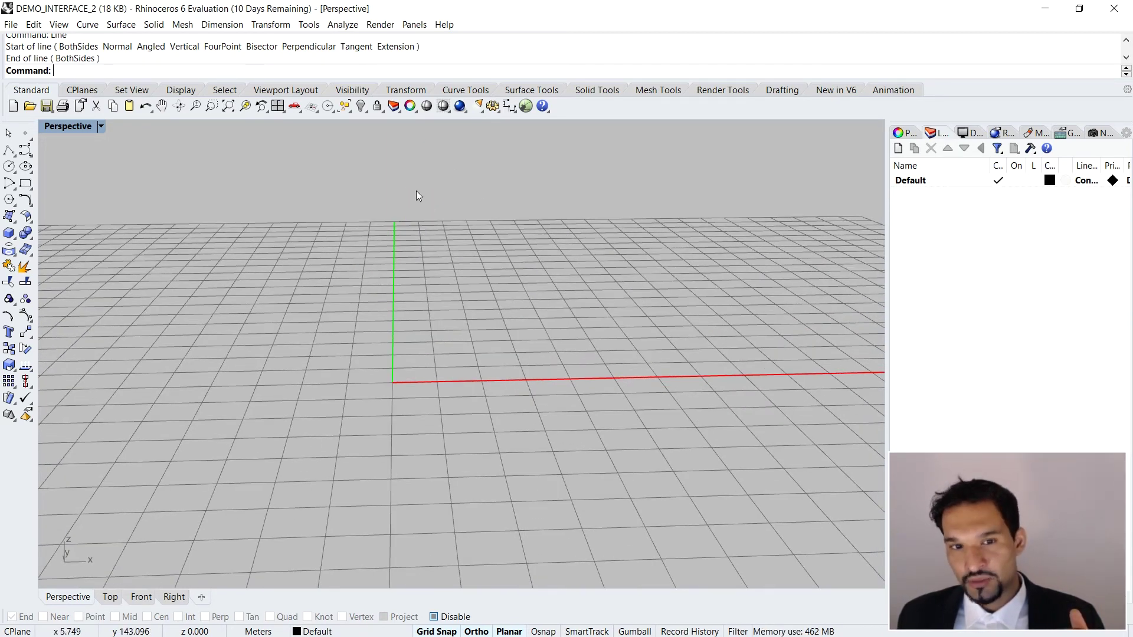
{"action": "right_click_drag", "start_coordinate": [504, 152], "coordinate": [497, 180]}
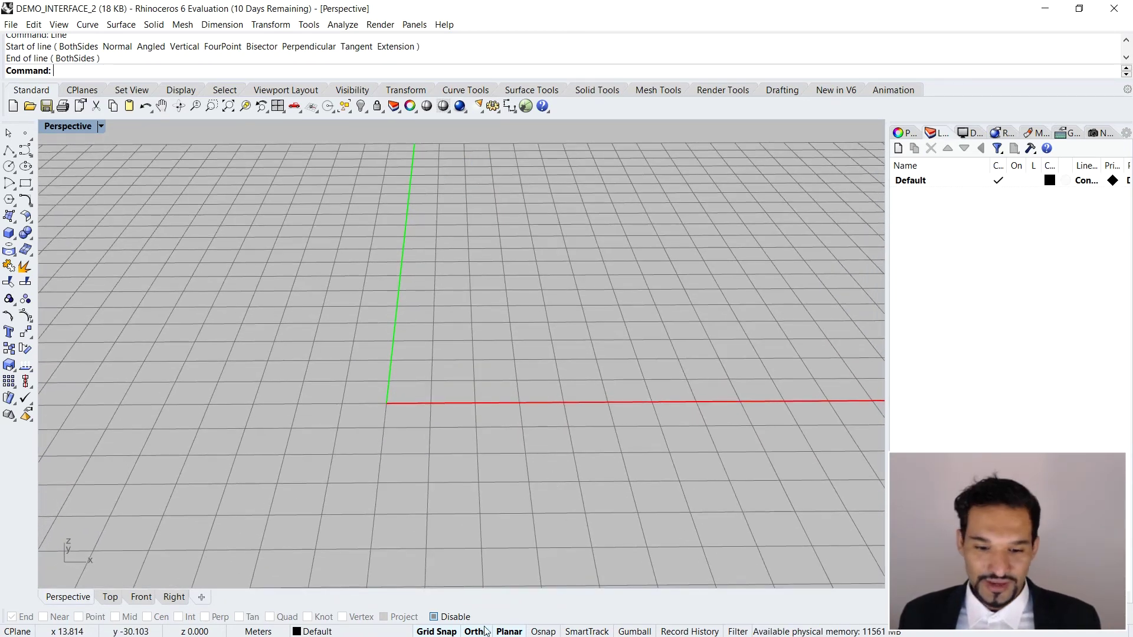
{"action": "left_click", "coordinate": [510, 631]}
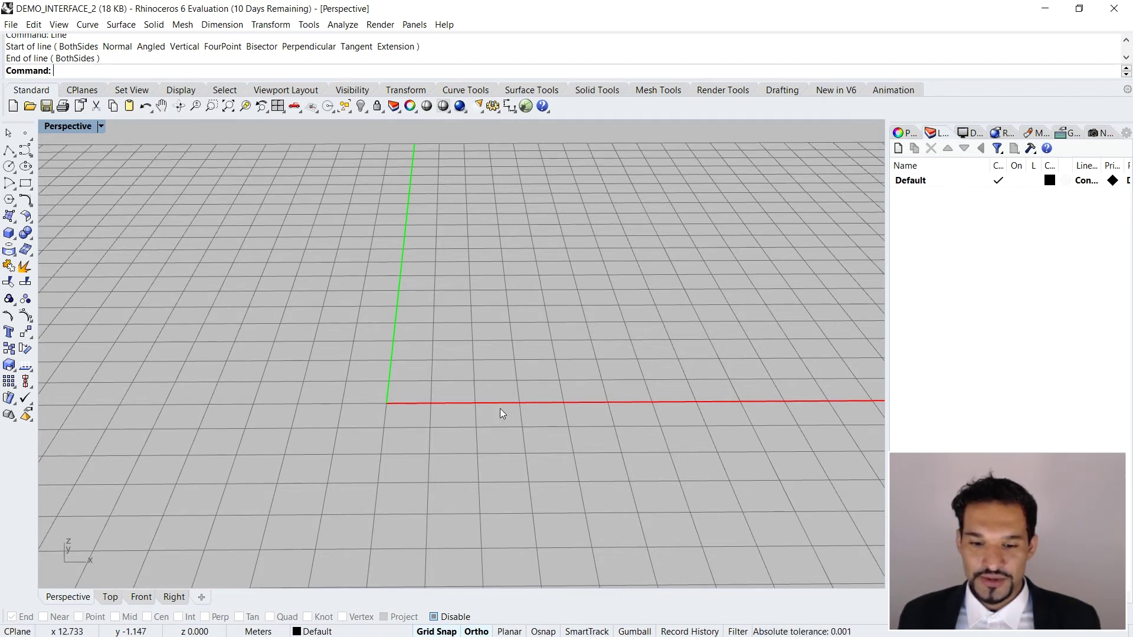
Step: Draw a line about 5 m long from the origin along the X axis
{"action": "left_click", "coordinate": [497, 450]}
{"action": "type", "text": "Line"}
{"action": "key", "text": "Return"}
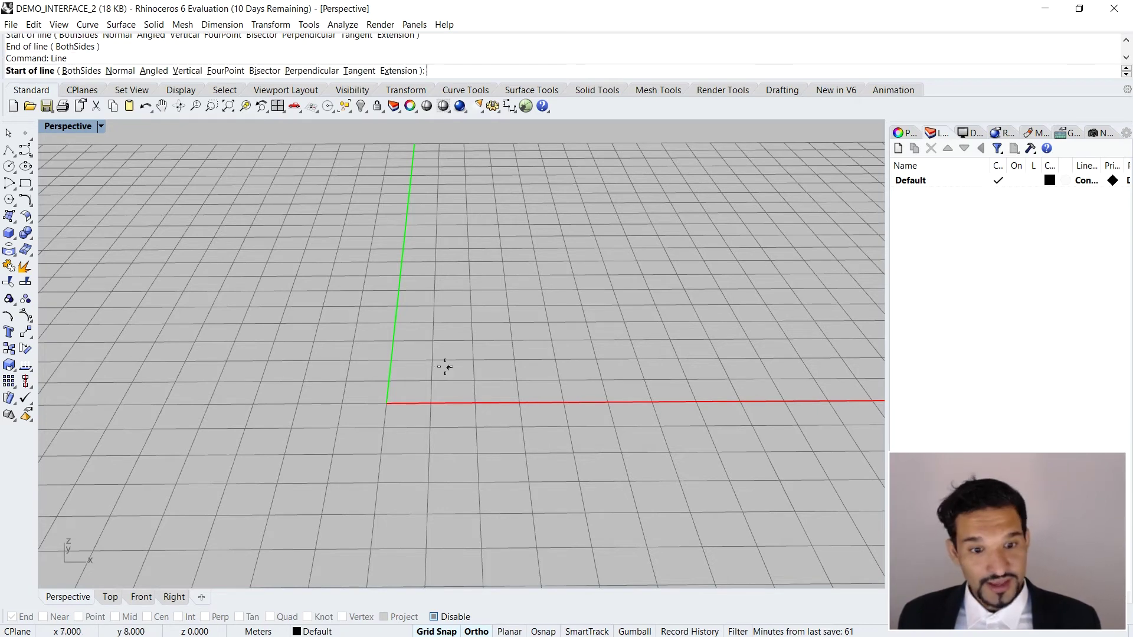
{"action": "left_click", "coordinate": [387, 404]}
{"action": "left_click", "coordinate": [431, 404]}
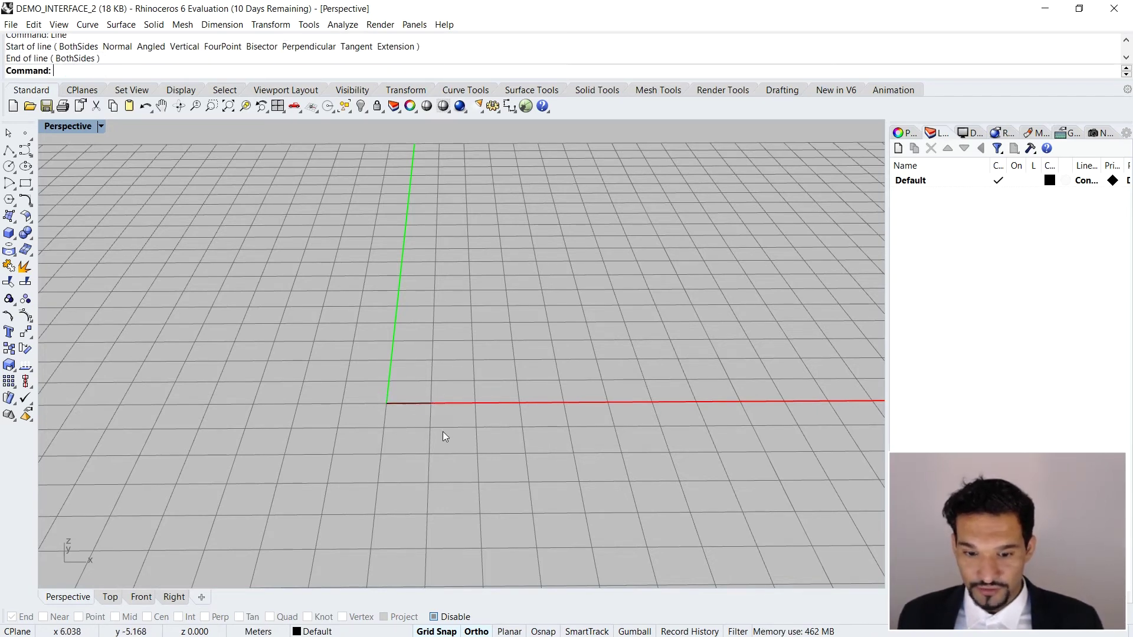
Step: With SmartTrack on, turn off Grid Snap and Ortho, turn on Osnap, and preview tracking guides from the end of the X-axis line
{"action": "scroll", "coordinate": [446, 430], "scroll_direction": "up", "scroll_amount": 3}
{"action": "scroll", "coordinate": [388, 420], "scroll_direction": "up", "scroll_amount": 2}
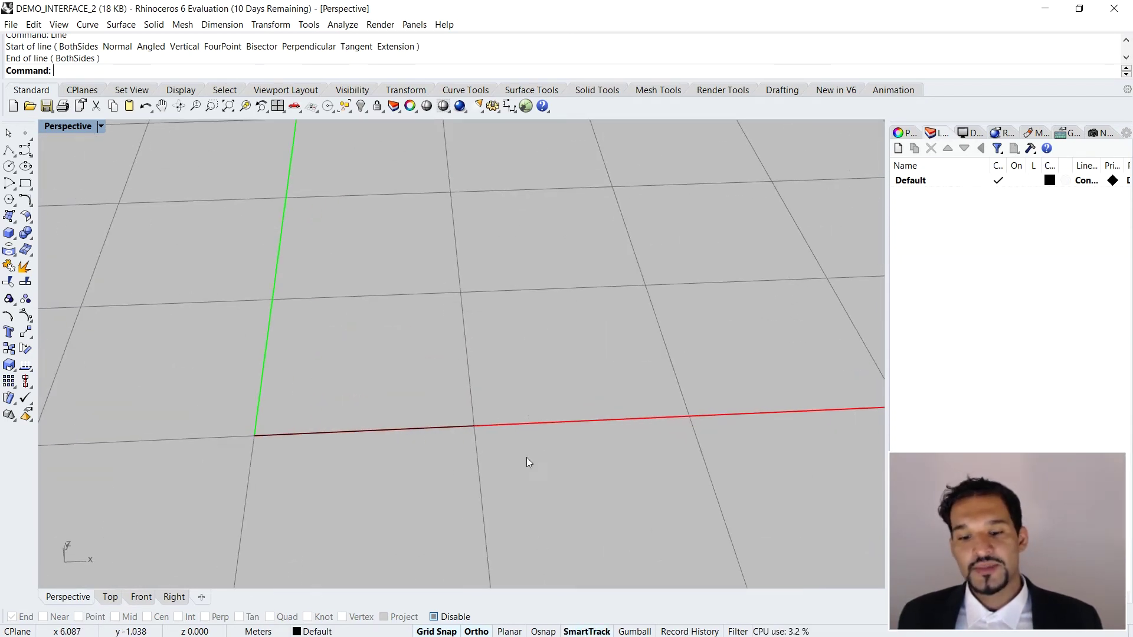
{"action": "right_click_drag", "start_coordinate": [526, 458], "coordinate": [525, 426]}
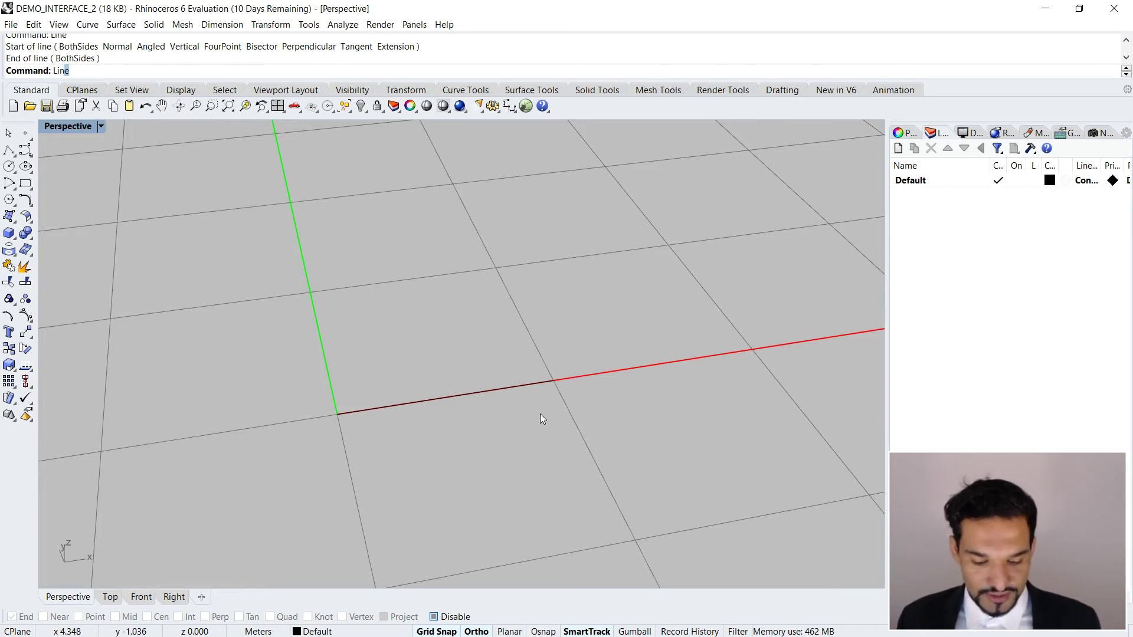
{"action": "key", "text": "Return"}
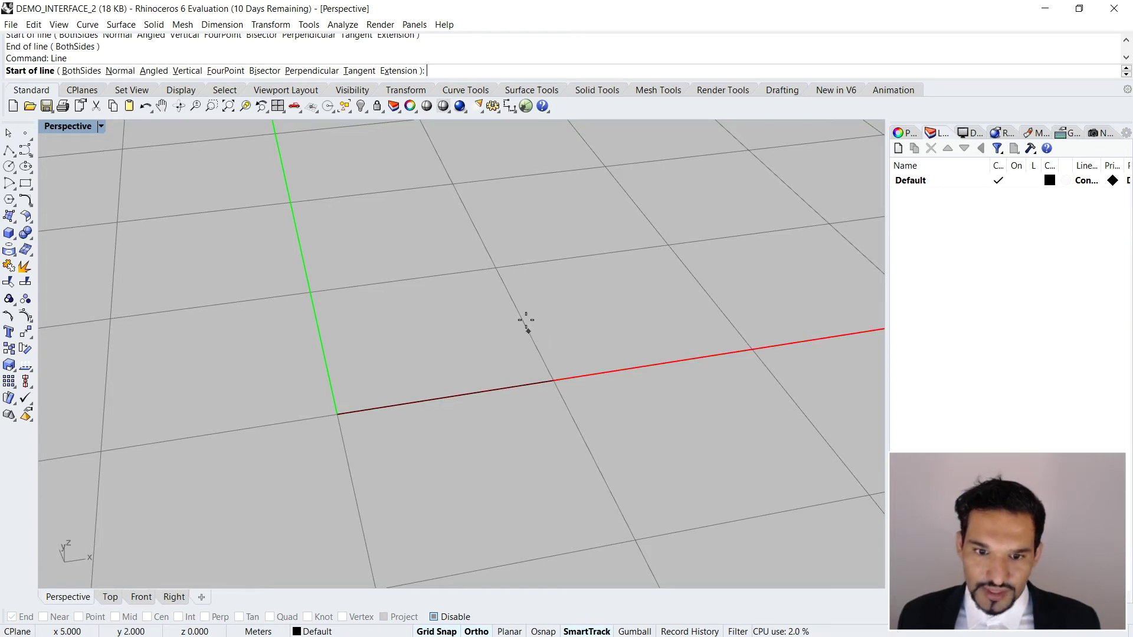
{"action": "left_click", "coordinate": [437, 631]}
{"action": "left_click", "coordinate": [485, 631]}
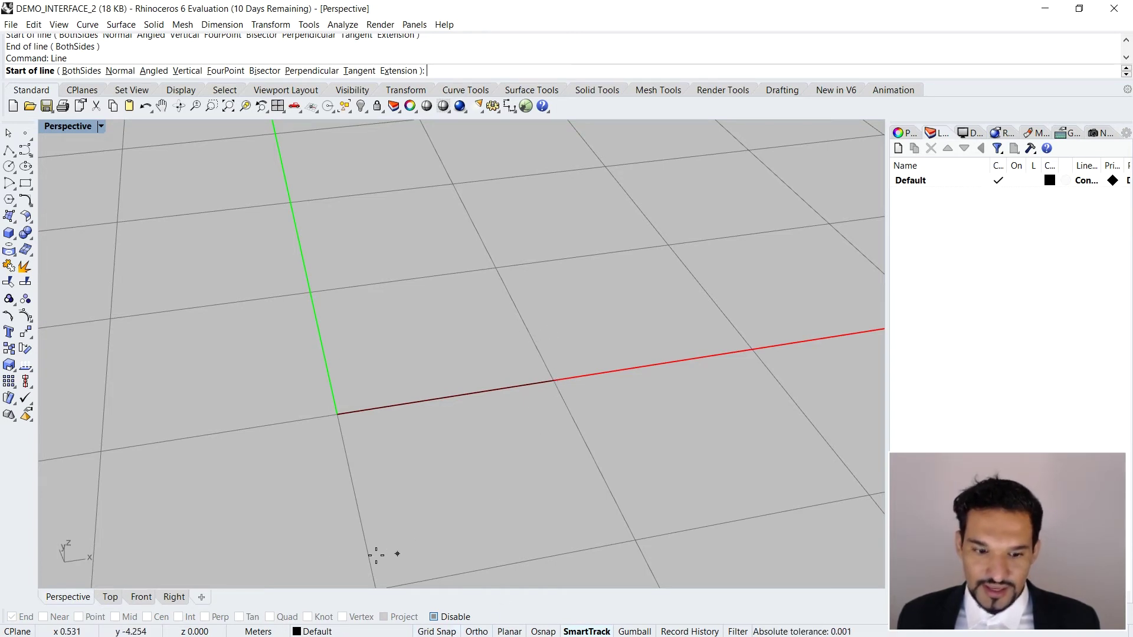
{"action": "left_click", "coordinate": [543, 631]}
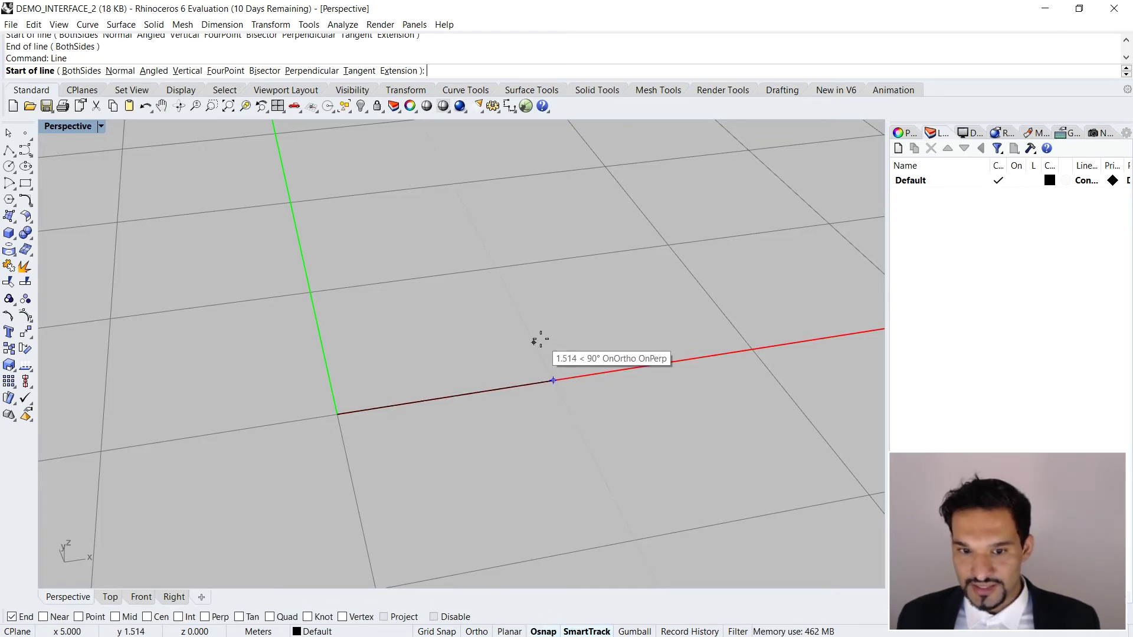
{"action": "right_click_drag", "start_coordinate": [554, 306], "coordinate": [379, 437]}
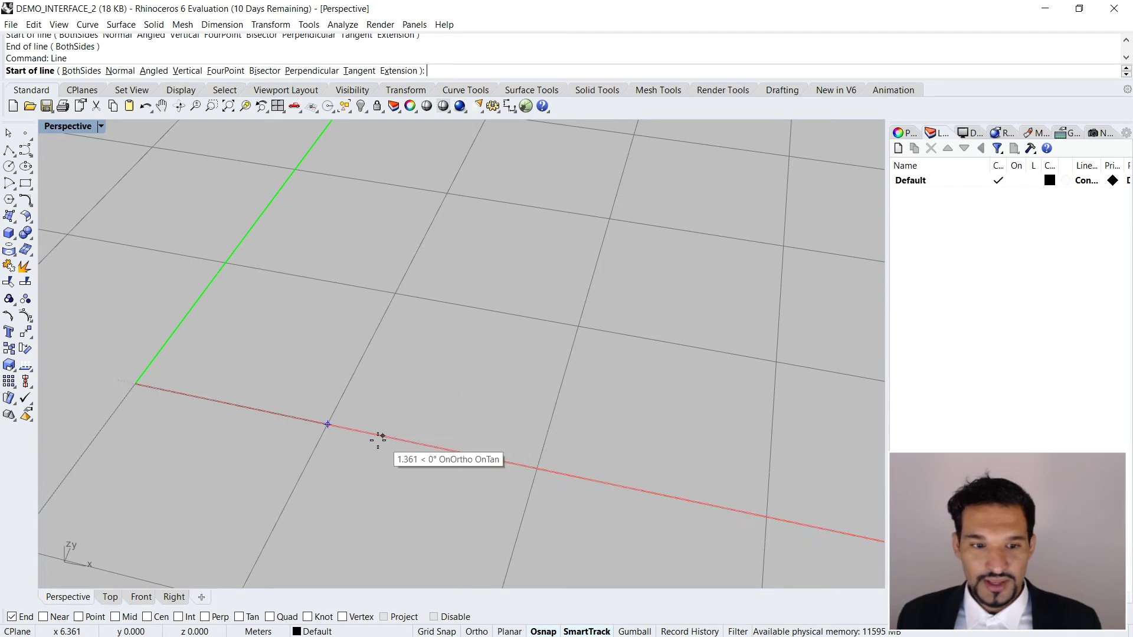
{"action": "key", "text": "Escape"}
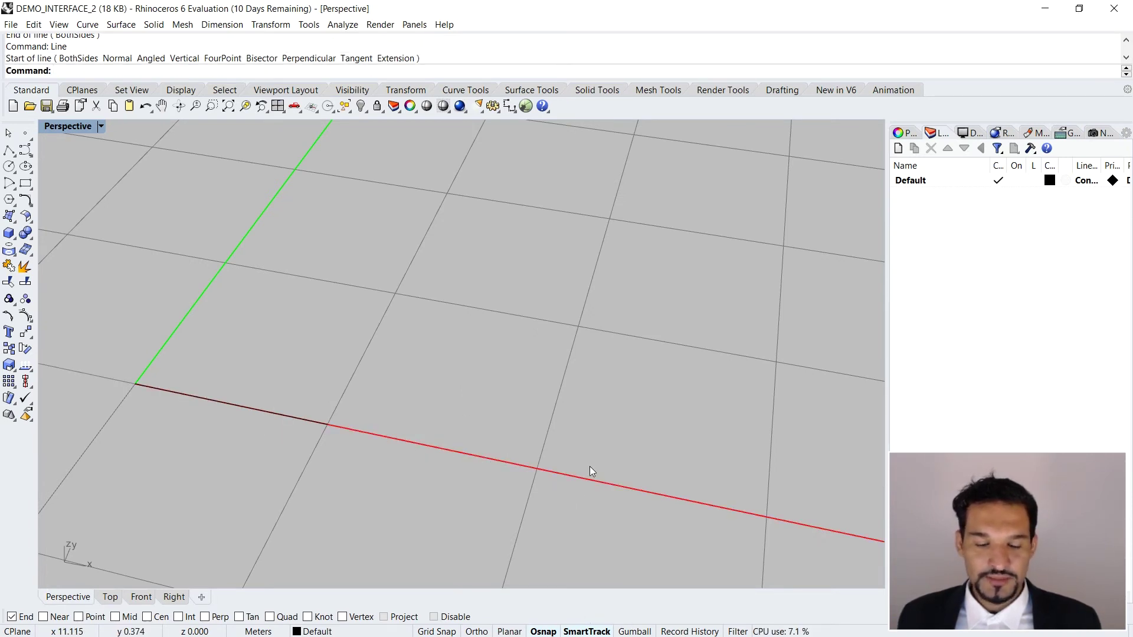
Step: Draw a line along the SmartTrack guide perpendicular to the X-axis line at its end, and delete the new line
{"action": "right_click_drag", "start_coordinate": [590, 466], "coordinate": [381, 436]}
{"action": "type", "text": "line"}
{"action": "key", "text": "Return"}
{"action": "right_click_drag", "start_coordinate": [417, 425], "coordinate": [450, 458]}
{"action": "scroll", "coordinate": [436, 375], "scroll_direction": "up", "scroll_amount": 5}
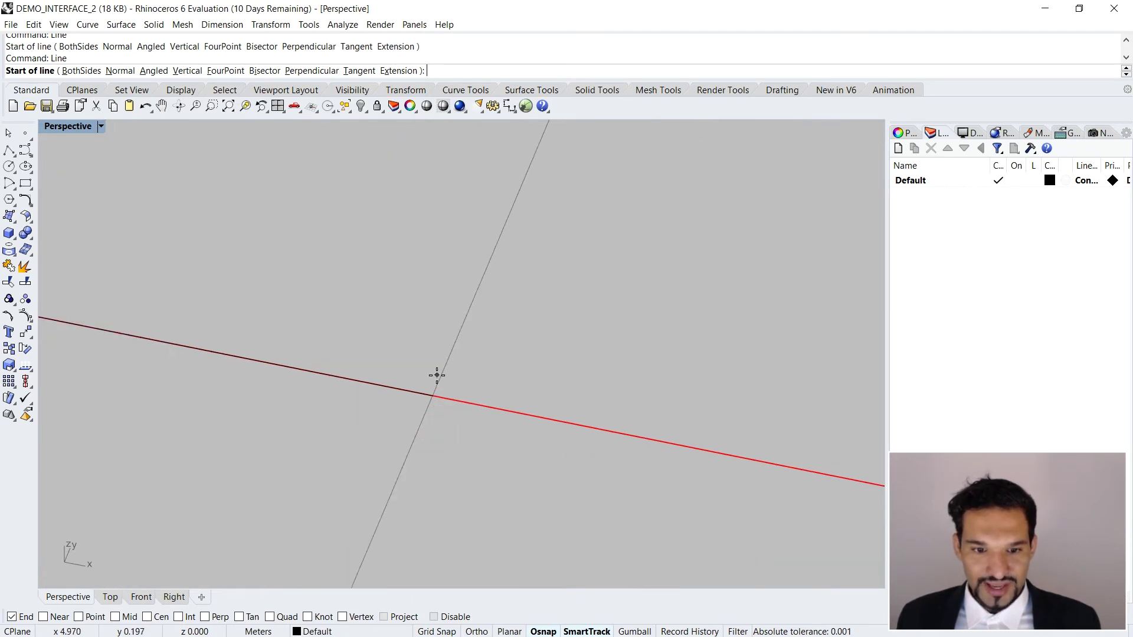
{"action": "right_click_drag", "start_coordinate": [430, 397], "coordinate": [435, 402]}
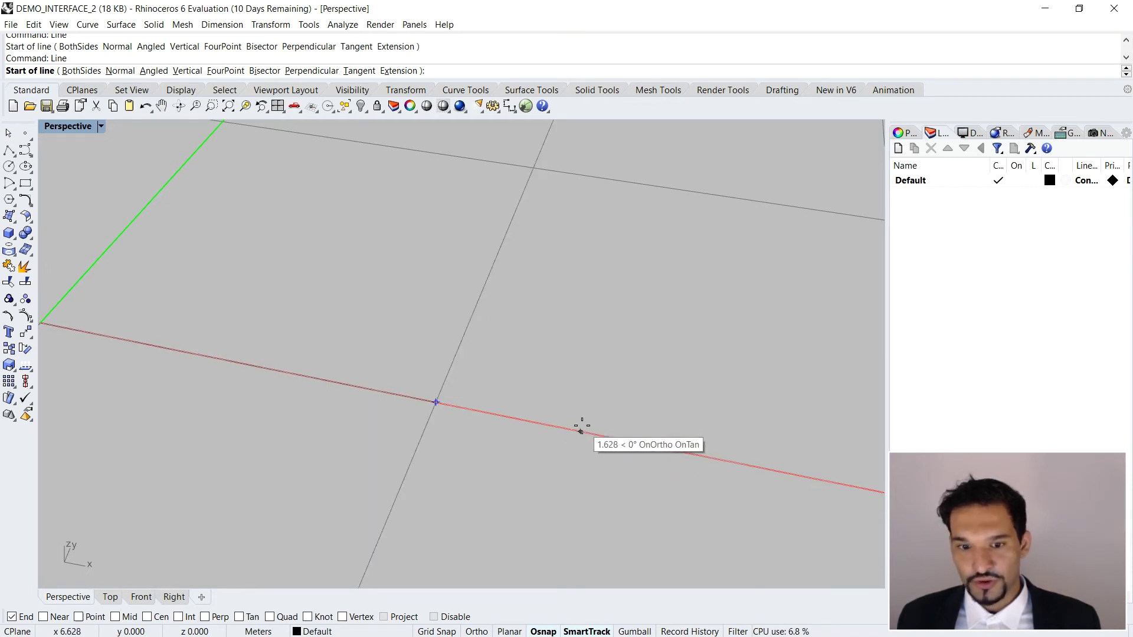
{"action": "scroll", "coordinate": [486, 268], "scroll_direction": "down", "scroll_amount": 3}
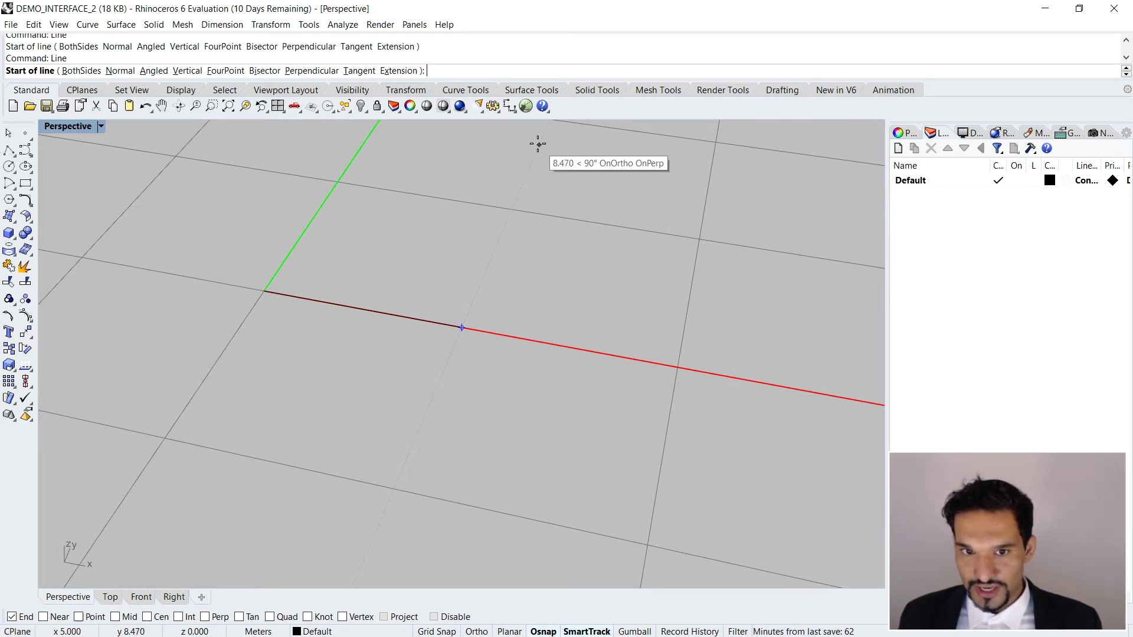
{"action": "left_click", "coordinate": [539, 144]}
{"action": "left_click", "coordinate": [475, 298]}
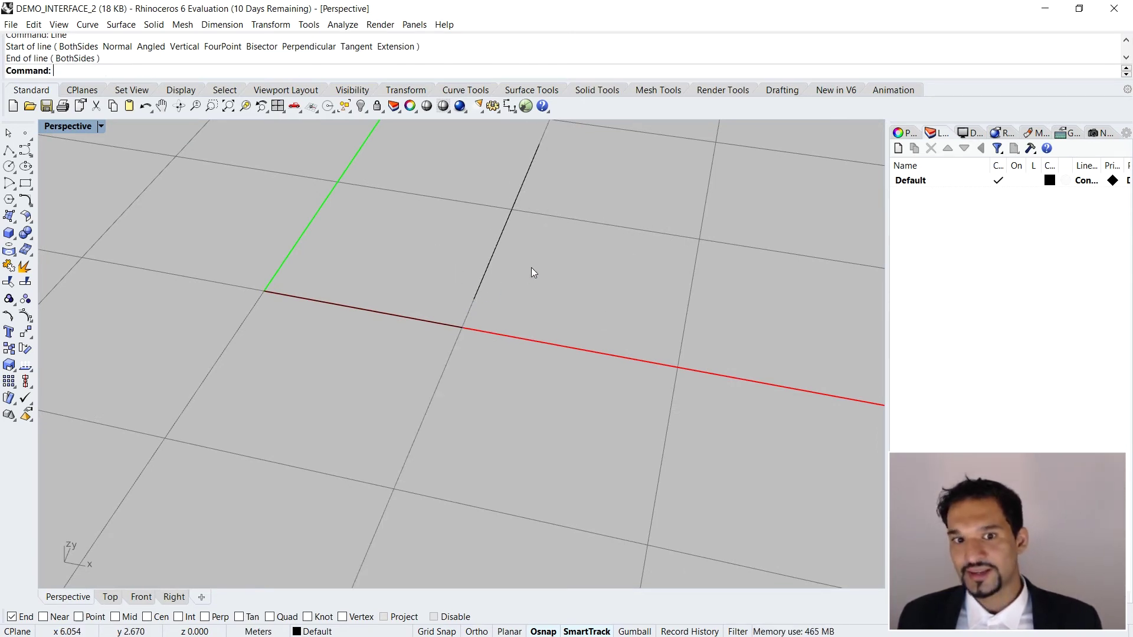
{"action": "left_click_drag", "start_coordinate": [556, 235], "coordinate": [466, 284]}
{"action": "key", "text": "Delete"}
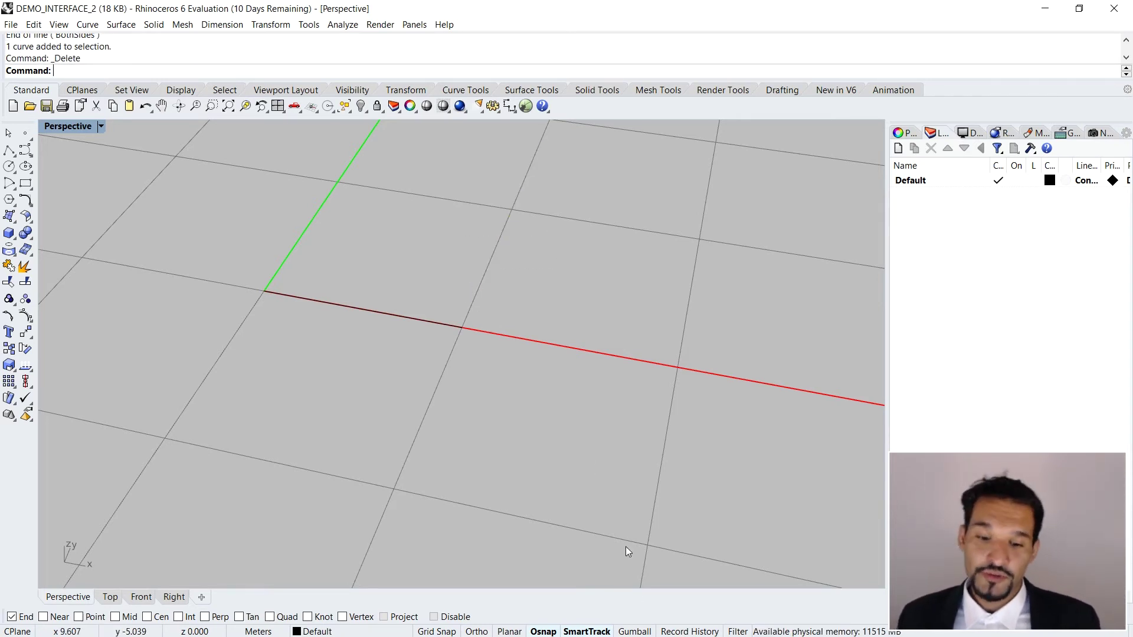
Step: Turn off SmartTrack, turn on Gumball, and select the line on the X axis
{"action": "left_click", "coordinate": [598, 633]}
{"action": "left_click", "coordinate": [634, 631]}
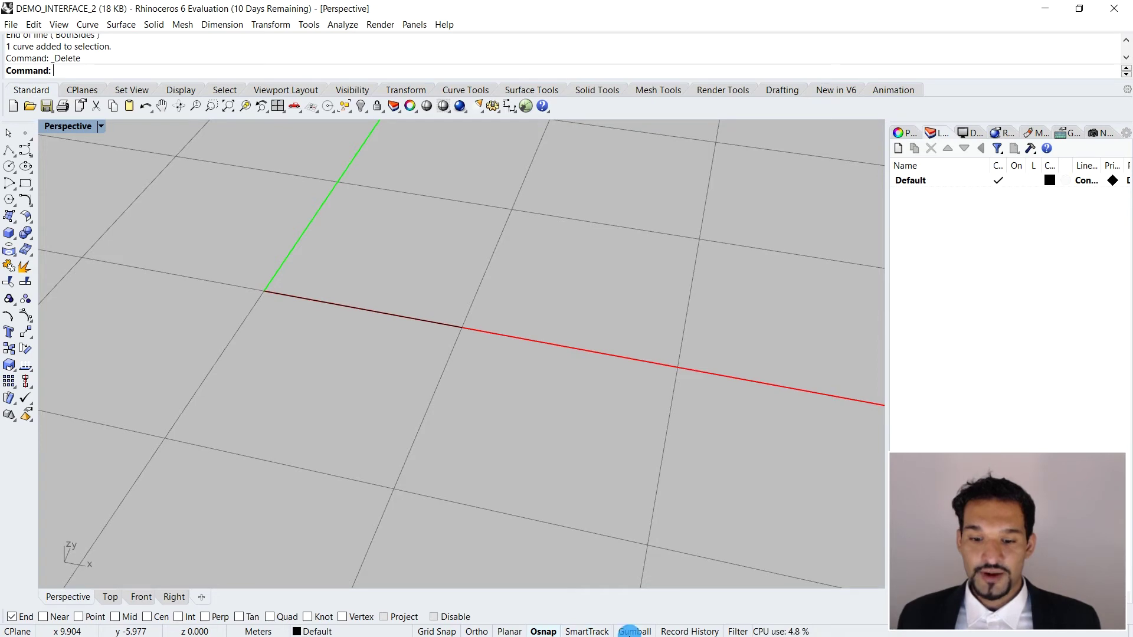
{"action": "left_click_drag", "start_coordinate": [480, 225], "coordinate": [363, 342]}
{"action": "right_click_drag", "start_coordinate": [324, 418], "coordinate": [436, 300]}
{"action": "key", "text": "Return"}
{"action": "key", "text": "Escape"}
{"action": "left_click", "coordinate": [413, 331]}
{"action": "right_click_drag", "start_coordinate": [387, 362], "coordinate": [394, 339]}
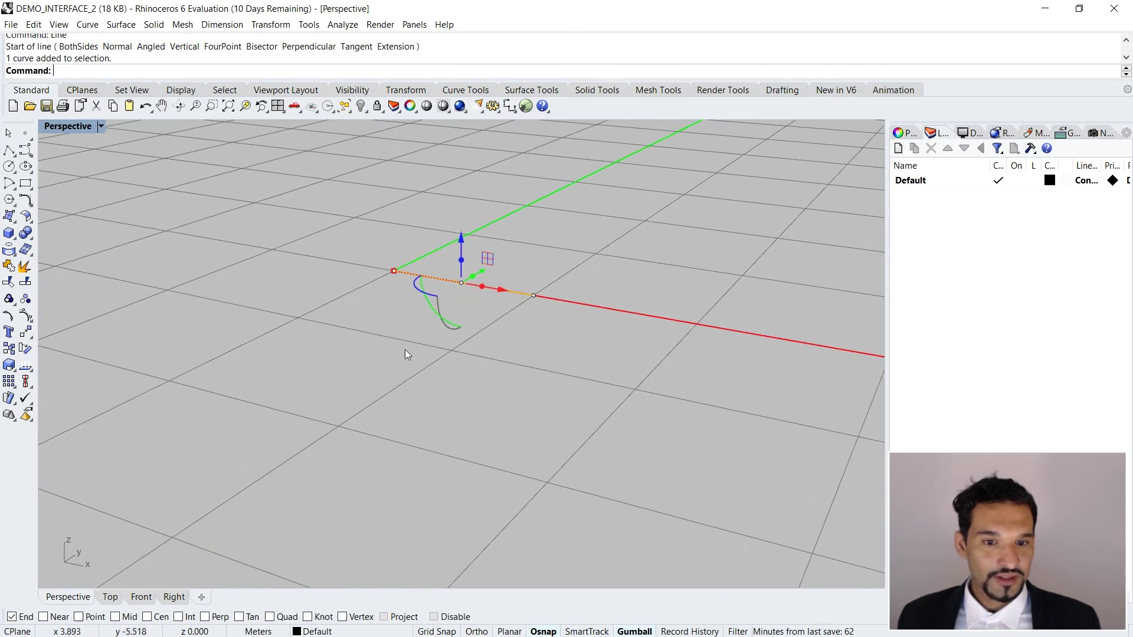
{"action": "right_click_drag", "start_coordinate": [505, 243], "coordinate": [467, 267]}
{"action": "mouse_move", "coordinate": [577, 241]}
{"action": "right_mouse_down"}
{"action": "mouse_move", "coordinate": [534, 251]}
{"action": "mouse_move", "coordinate": [562, 254]}
{"action": "right_mouse_up"}
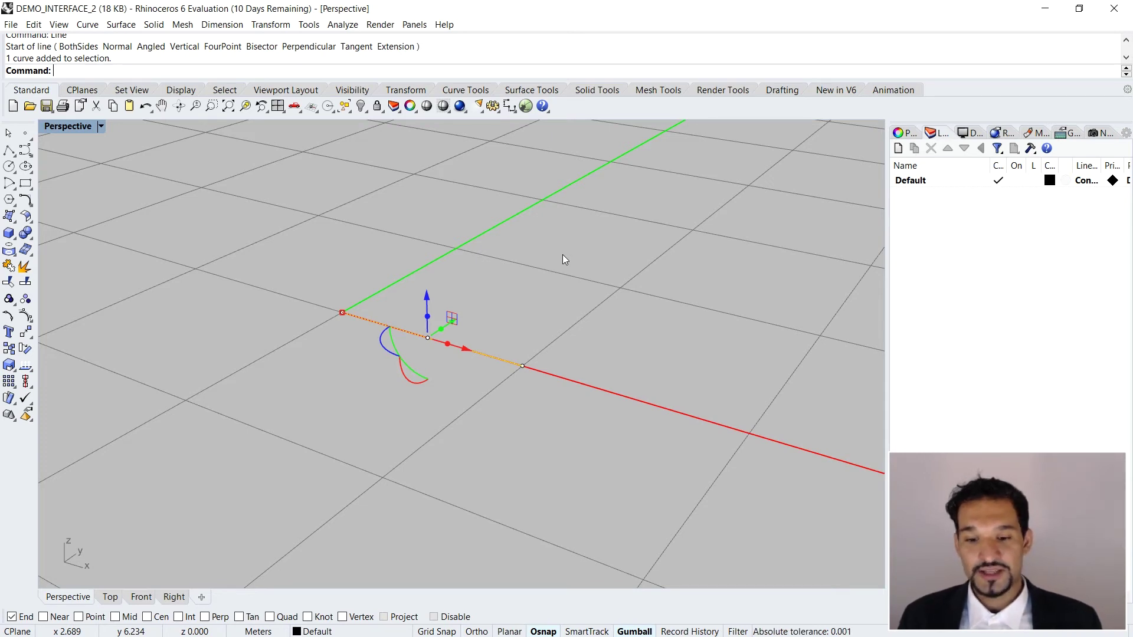
Step: Extrude the line vertically into a surface with the Gumball, and extrude the same line 5 m along the Y axis
{"action": "left_click", "coordinate": [427, 316]}
{"action": "type", "text": "1"}
{"action": "key", "text": "Return"}
{"action": "right_click_drag", "start_coordinate": [522, 305], "coordinate": [489, 321]}
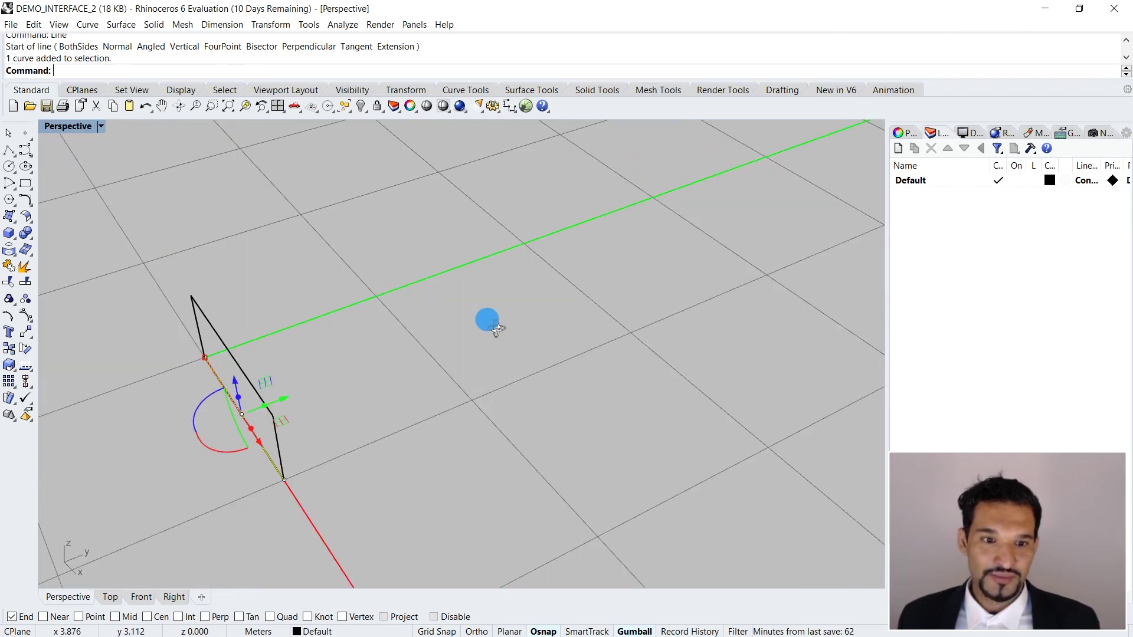
{"action": "left_click", "coordinate": [262, 405]}
{"action": "type", "text": "5"}
{"action": "key", "text": "Return"}
{"action": "right_click_drag", "start_coordinate": [458, 437], "coordinate": [449, 258]}
Step: Extrude the vertical surface along the Y axis into a box with the Gumball, and delete the horizontal surface
{"action": "left_click", "coordinate": [383, 220]}
{"action": "left_click", "coordinate": [255, 253]}
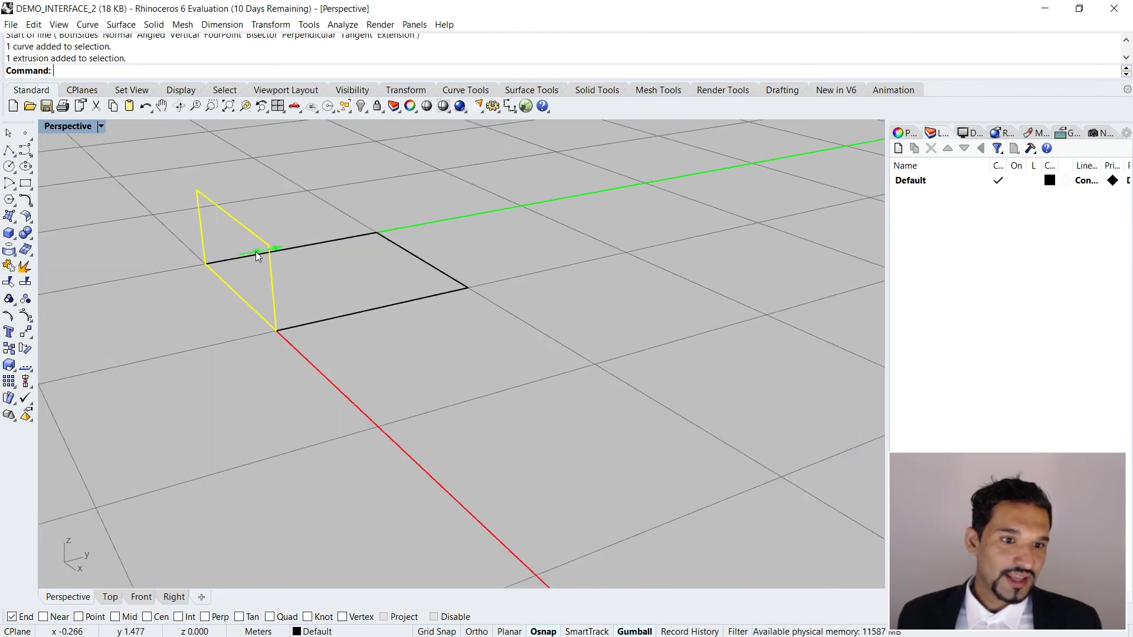
{"action": "key", "text": "Return"}
{"action": "right_click_drag", "start_coordinate": [374, 310], "coordinate": [487, 293]}
{"action": "left_click", "coordinate": [486, 293]}
{"action": "key", "text": "Delete"}
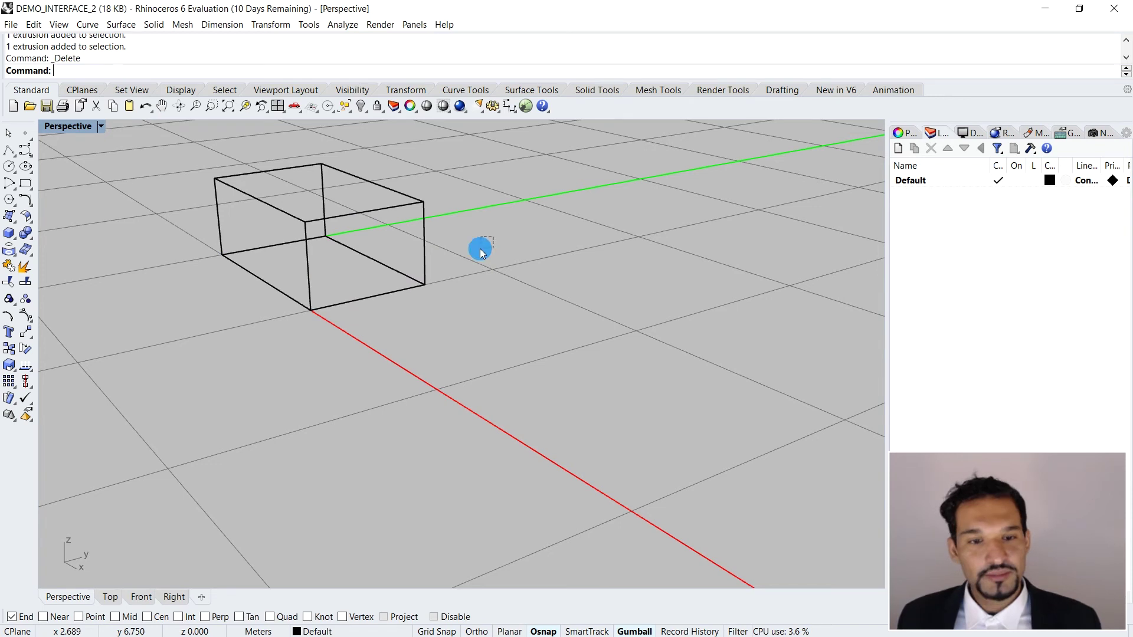
Step: Delete the box and turn off Gumball
{"action": "left_click_drag", "start_coordinate": [480, 248], "coordinate": [426, 336]}
{"action": "key", "text": "Delete"}
{"action": "right_click_drag", "start_coordinate": [409, 336], "coordinate": [501, 366]}
{"action": "left_click", "coordinate": [635, 631]}
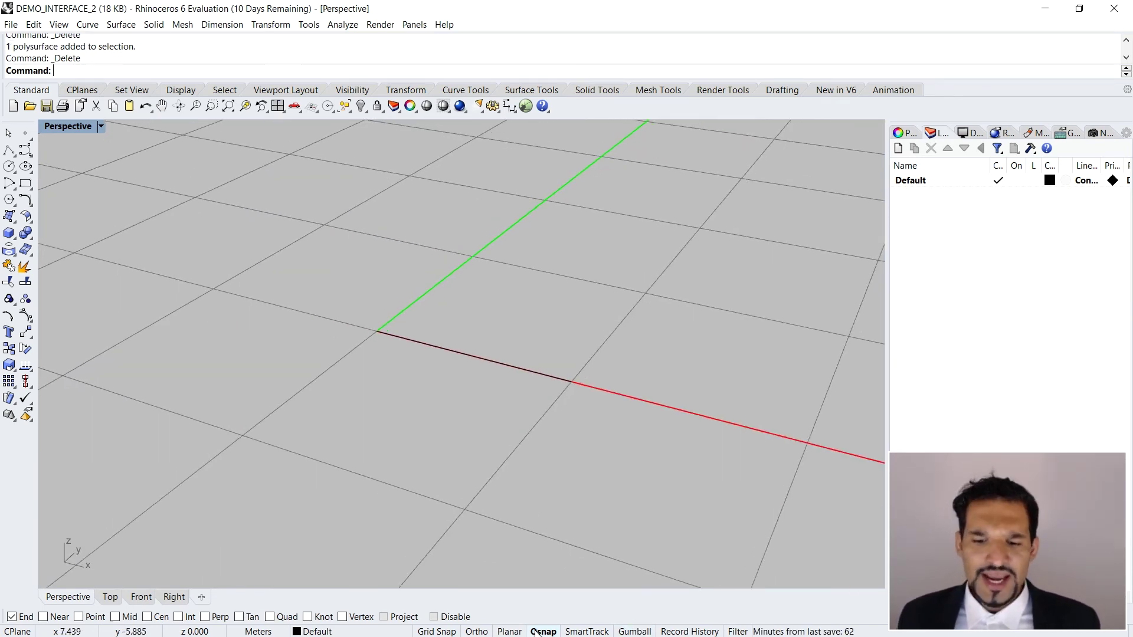
Step: Enable the Mid object snap alongside End and place a point at the midpoint of the X-axis line
{"action": "right_click_drag", "start_coordinate": [388, 463], "coordinate": [631, 367]}
{"action": "right_click_drag", "start_coordinate": [541, 374], "coordinate": [516, 365]}
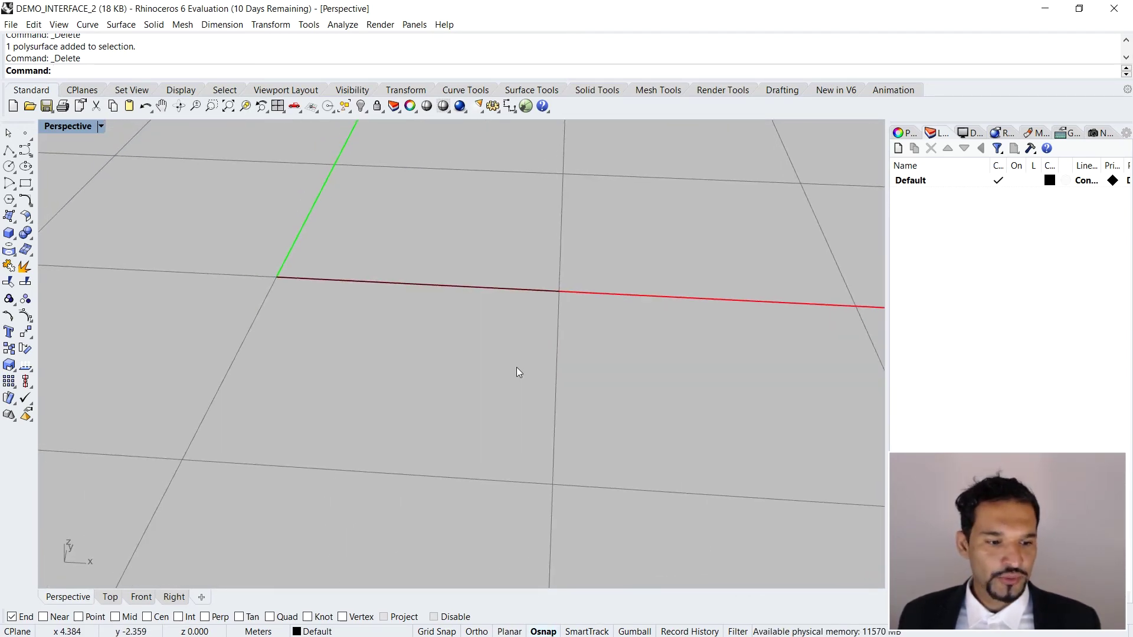
{"action": "left_click", "coordinate": [472, 288]}
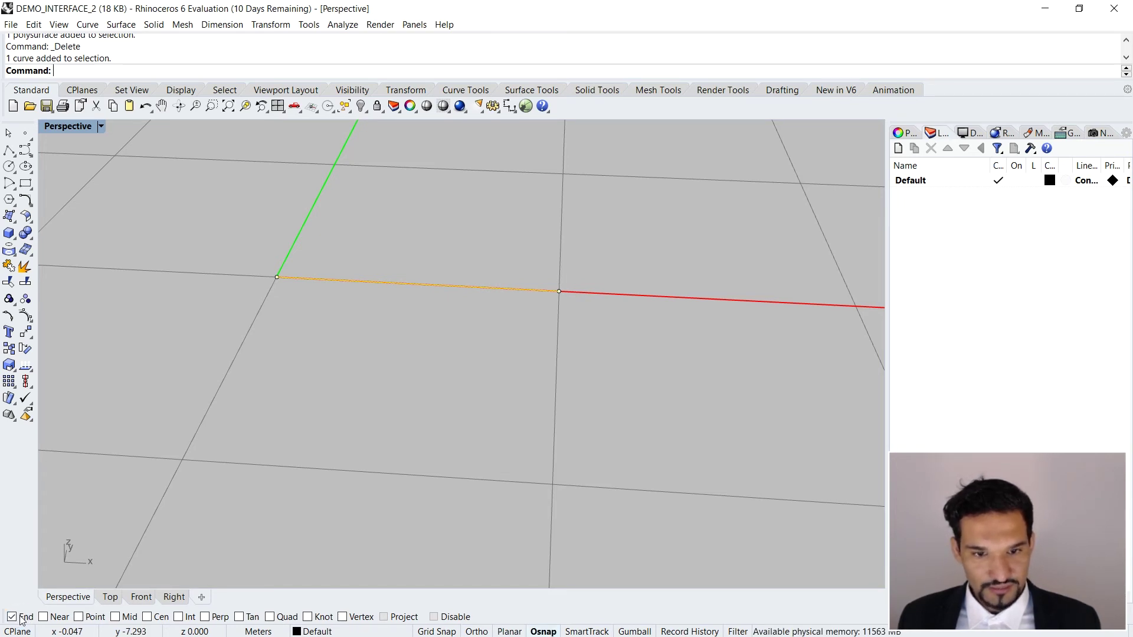
{"action": "left_click", "coordinate": [115, 193]}
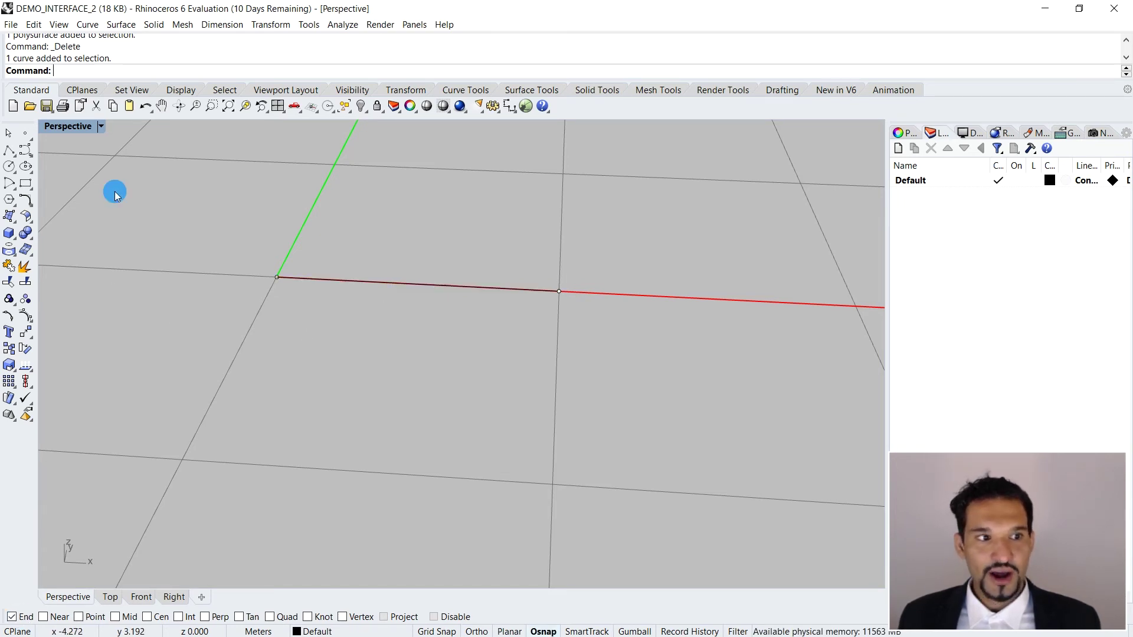
{"action": "left_click", "coordinate": [26, 134]}
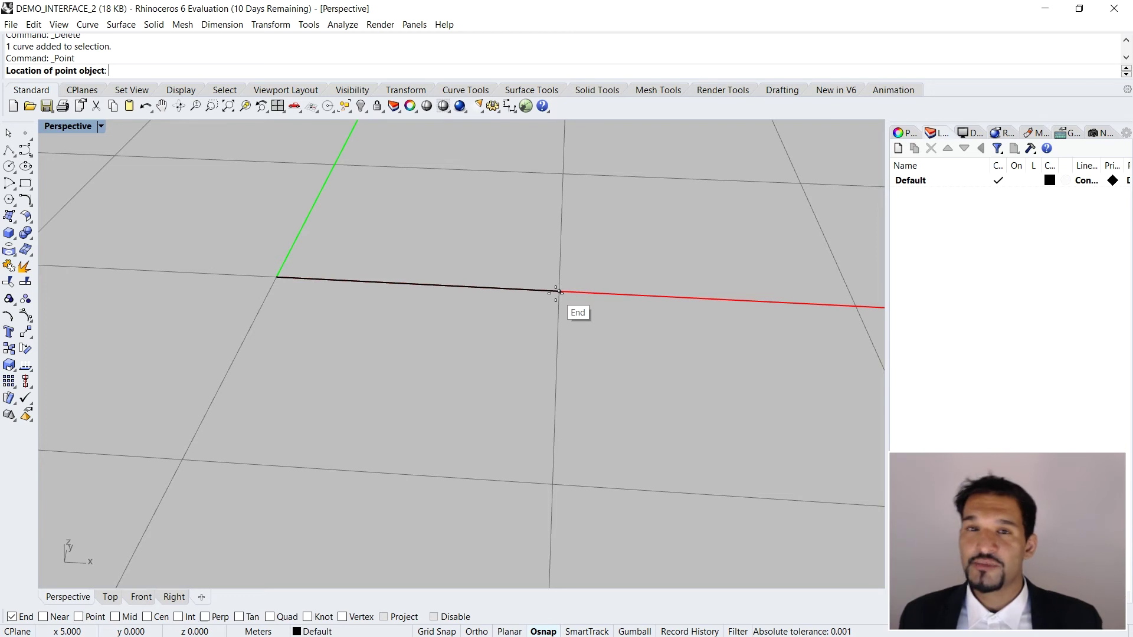
{"action": "left_click", "coordinate": [116, 618]}
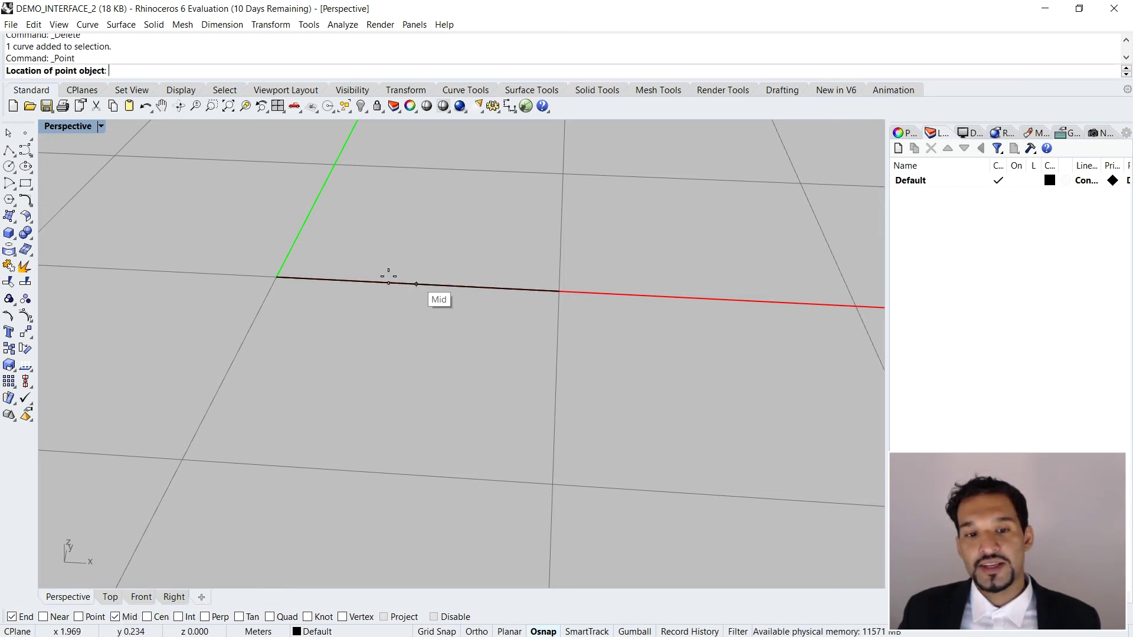
{"action": "scroll", "coordinate": [420, 284], "scroll_direction": "up", "scroll_amount": 4}
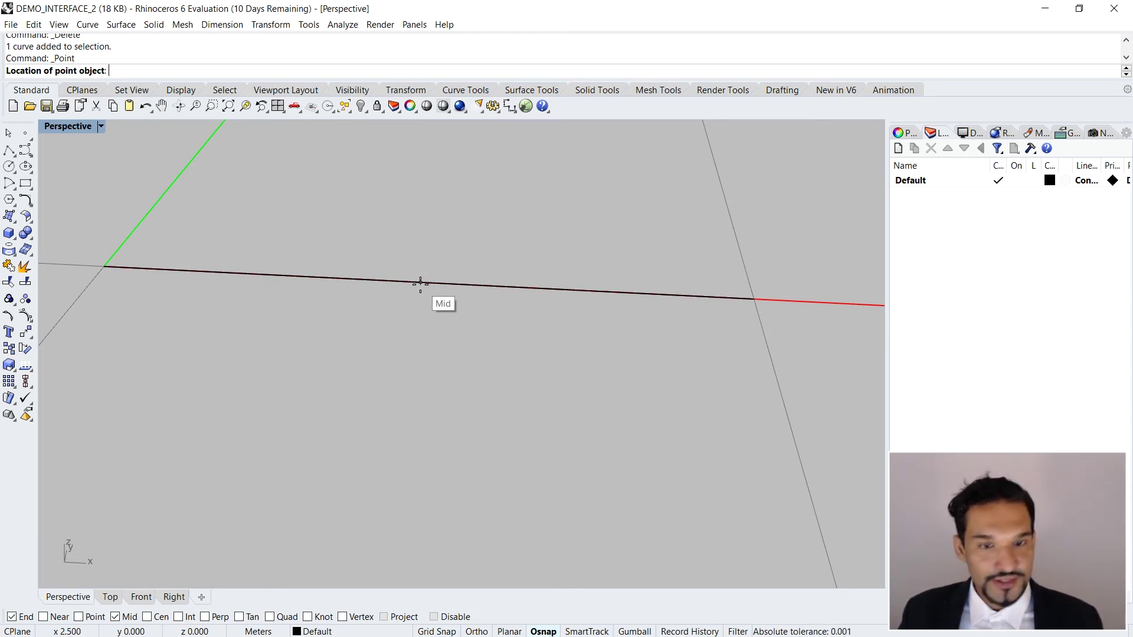
{"action": "left_click", "coordinate": [420, 283]}
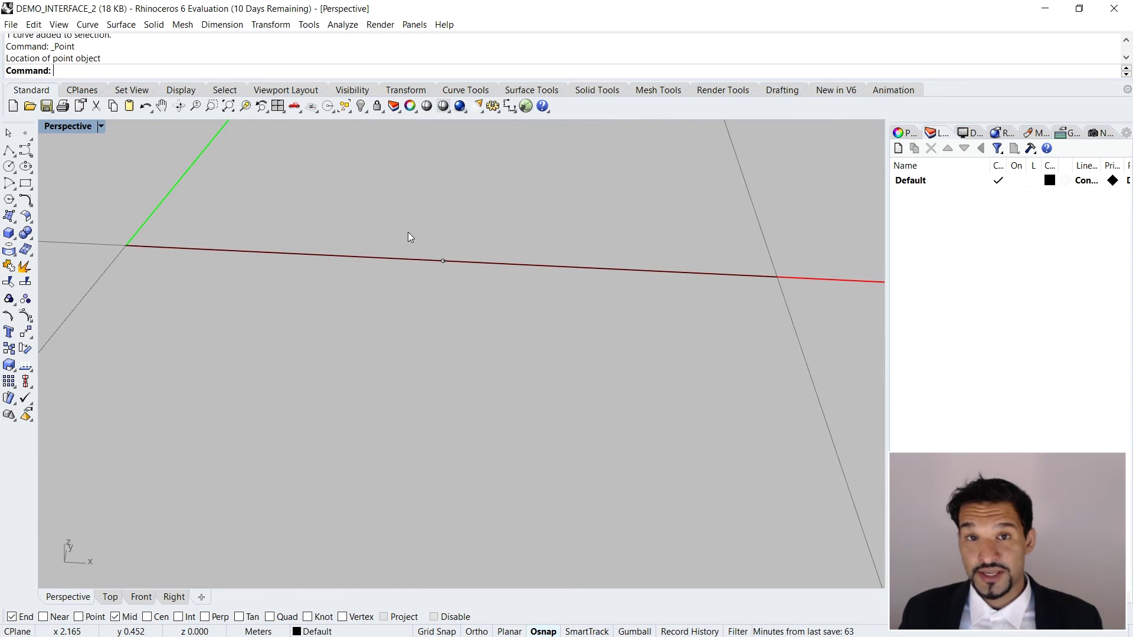
{"action": "right_click_drag", "start_coordinate": [408, 232], "coordinate": [239, 316]}
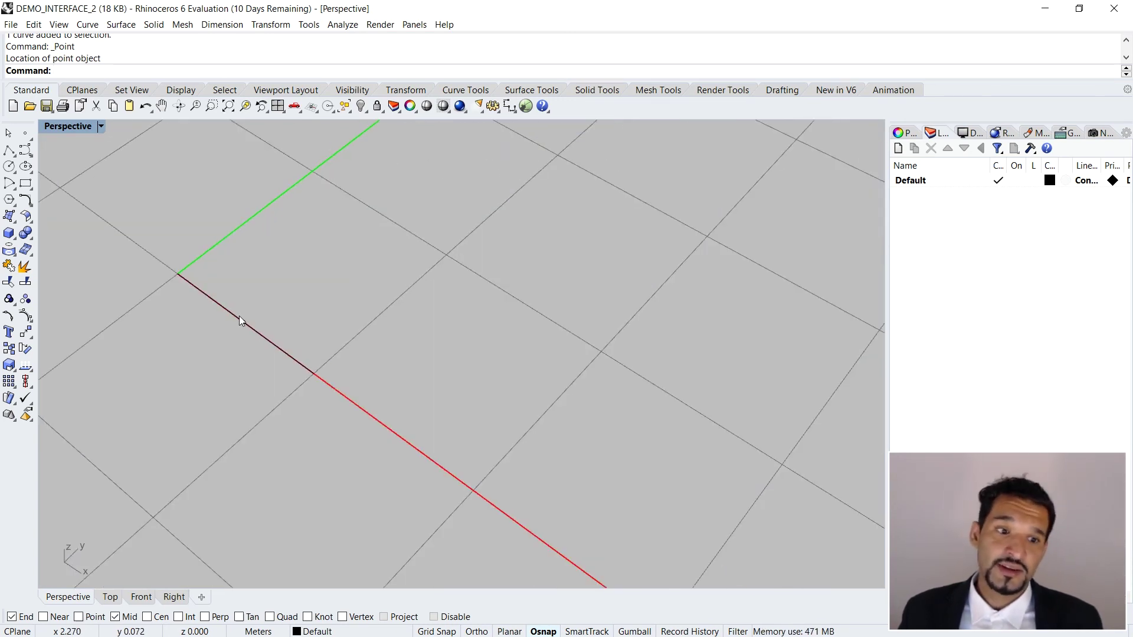
{"action": "scroll", "coordinate": [242, 324], "scroll_direction": "up", "scroll_amount": 2}
{"action": "scroll", "coordinate": [242, 324], "scroll_direction": "down", "scroll_amount": 3}
{"action": "right_click_drag", "start_coordinate": [221, 378], "coordinate": [232, 356]}
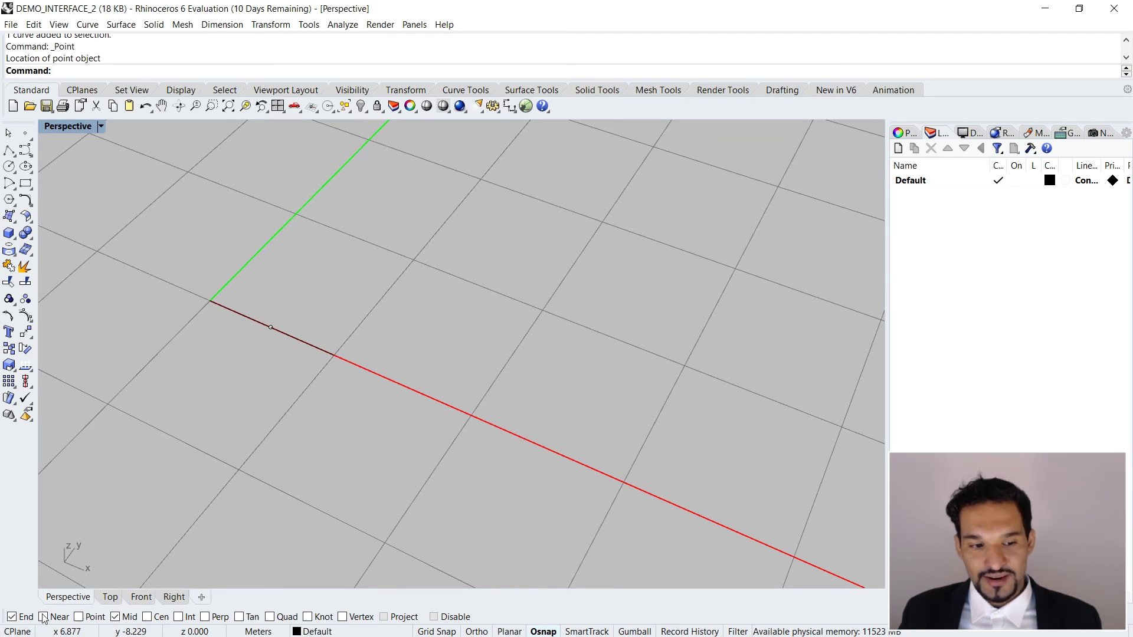
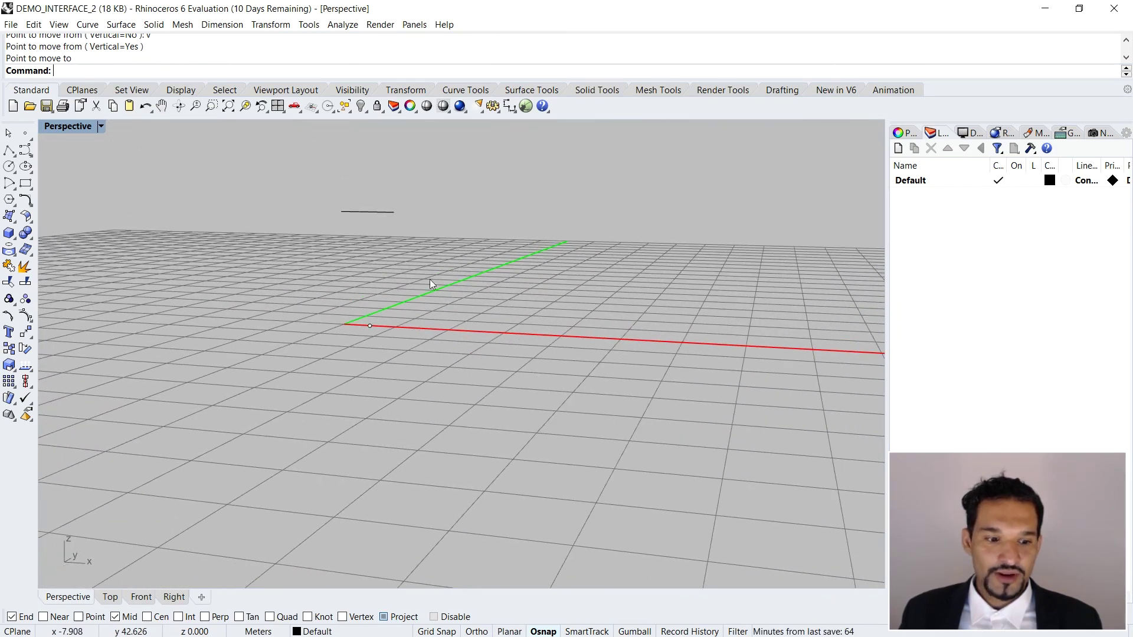
Step: Preview a polyline's start projected from the raised line's end, turn off the Project snap option, and cancel the polyline
{"action": "left_click", "coordinate": [378, 211]}
{"action": "mouse_move", "coordinate": [491, 222]}
{"action": "right_mouse_down"}
{"action": "mouse_move", "coordinate": [417, 179]}
{"action": "mouse_move", "coordinate": [412, 270]}
{"action": "right_mouse_up"}
{"action": "left_click", "coordinate": [10, 150]}
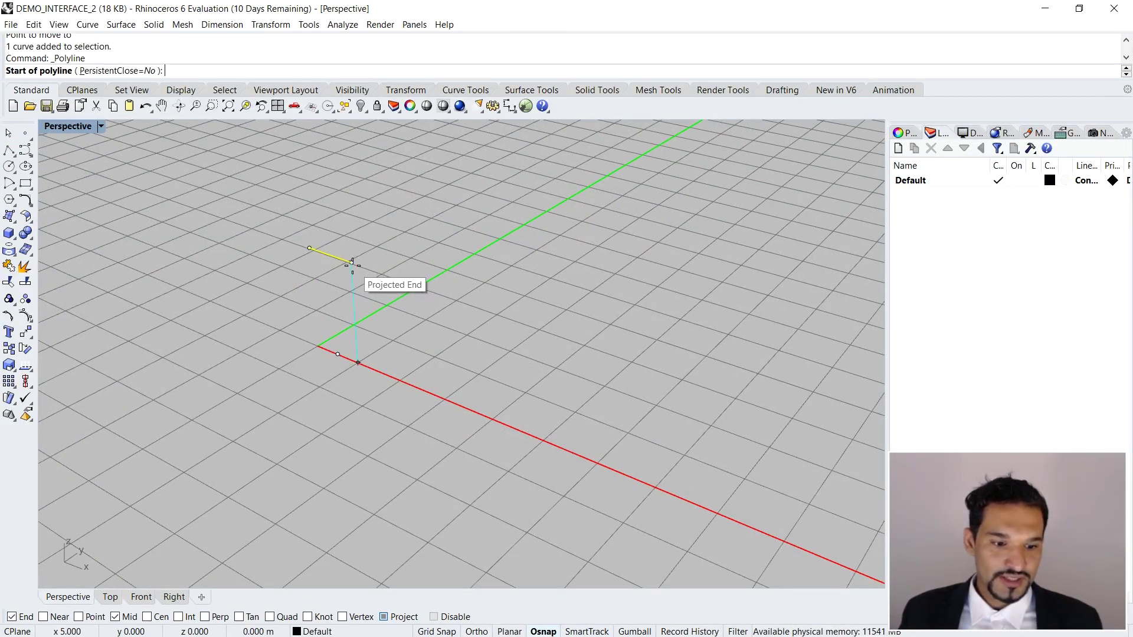
{"action": "left_click", "coordinate": [384, 616]}
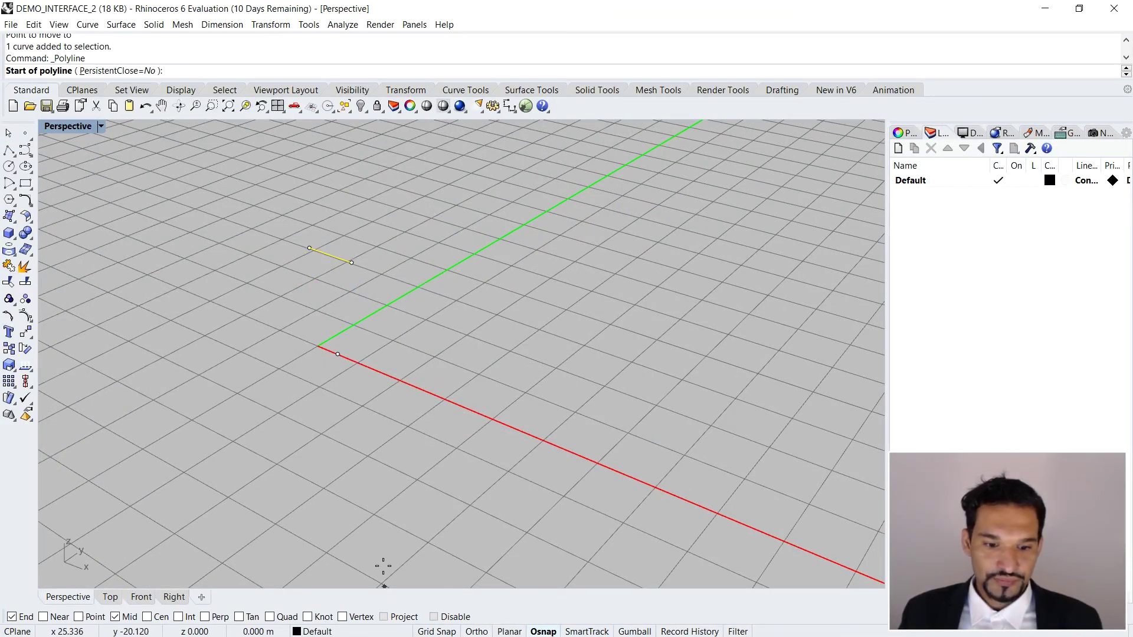
{"action": "left_click", "coordinate": [333, 331]}
{"action": "right_click_drag", "start_coordinate": [332, 331], "coordinate": [489, 284]}
{"action": "key", "text": "Escape"}
{"action": "left_click", "coordinate": [468, 265]}
{"action": "right_click", "coordinate": [472, 266]}
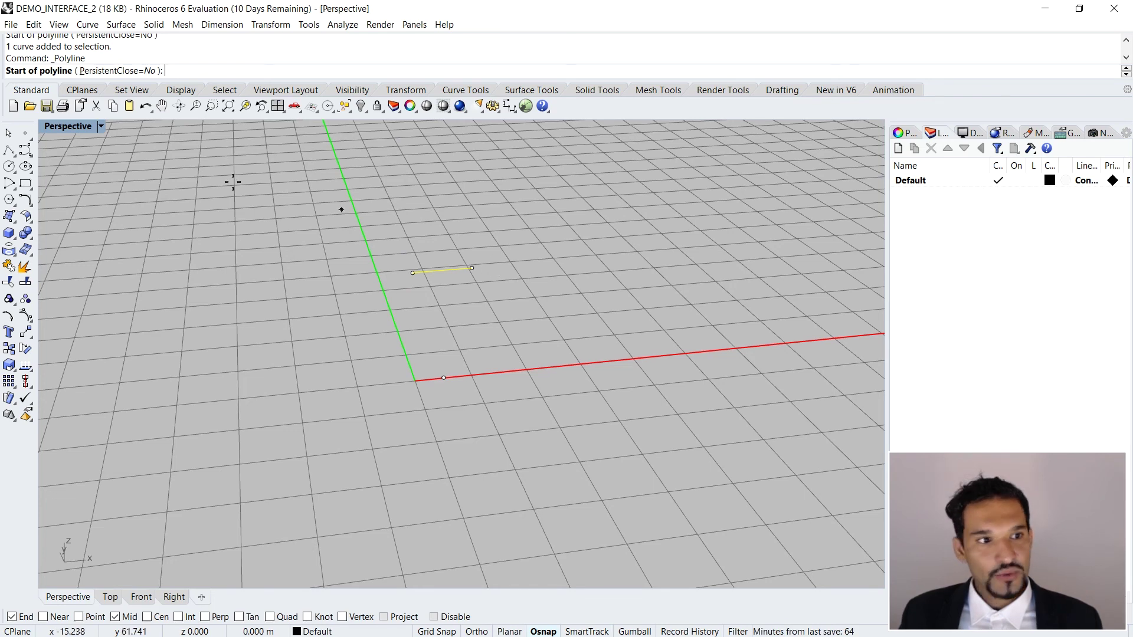
{"action": "key", "text": "Escape"}
Step: Start a line snapped to the raised line's end with Project off, and cancel it before placing its second point
{"action": "type", "text": "line"}
{"action": "key", "text": "Return"}
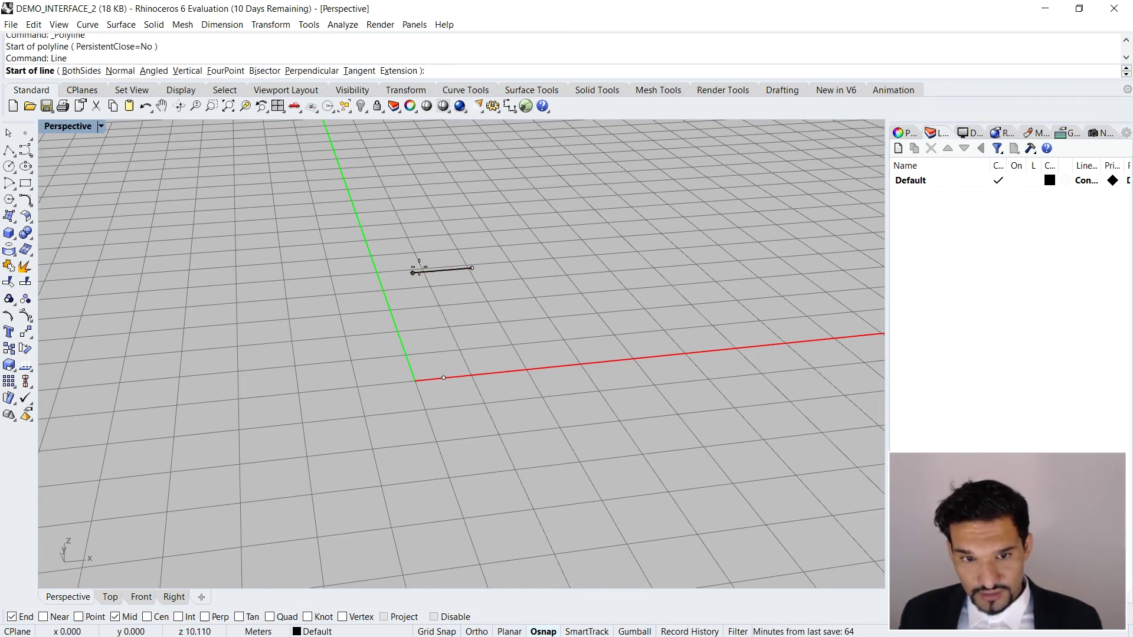
{"action": "right_click_drag", "start_coordinate": [486, 267], "coordinate": [590, 289]}
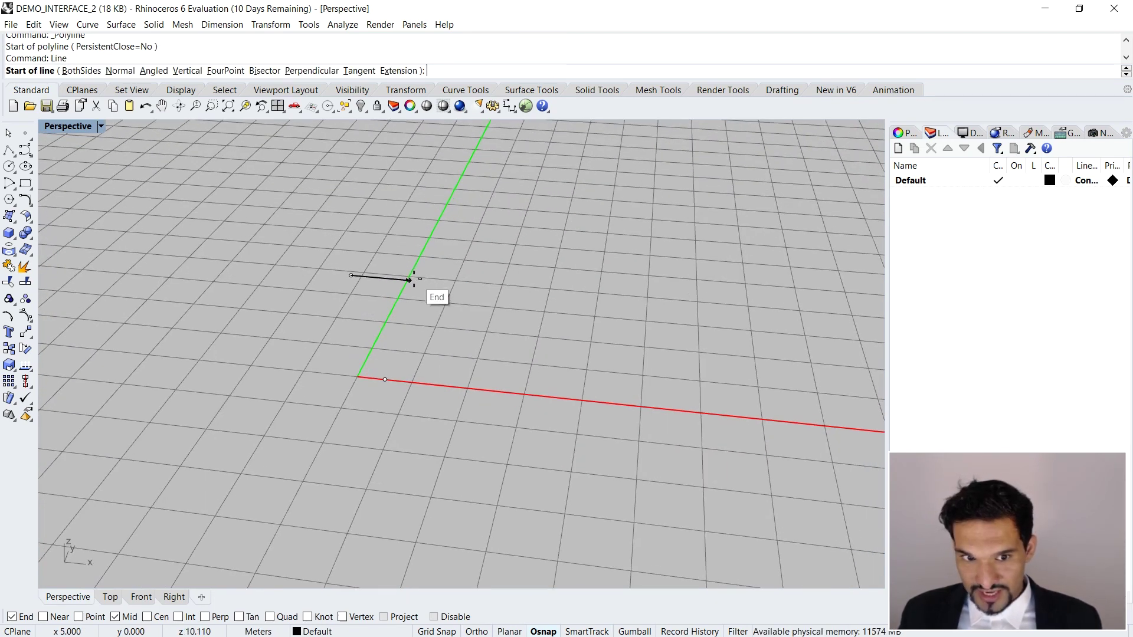
{"action": "left_click", "coordinate": [409, 280]}
{"action": "right_click_drag", "start_coordinate": [412, 260], "coordinate": [405, 232]}
{"action": "key", "text": "Escape"}
Step: Turn on the Project snap option and draw a line on the construction plane between the projected ends of the raised line
{"action": "right_click", "coordinate": [353, 272]}
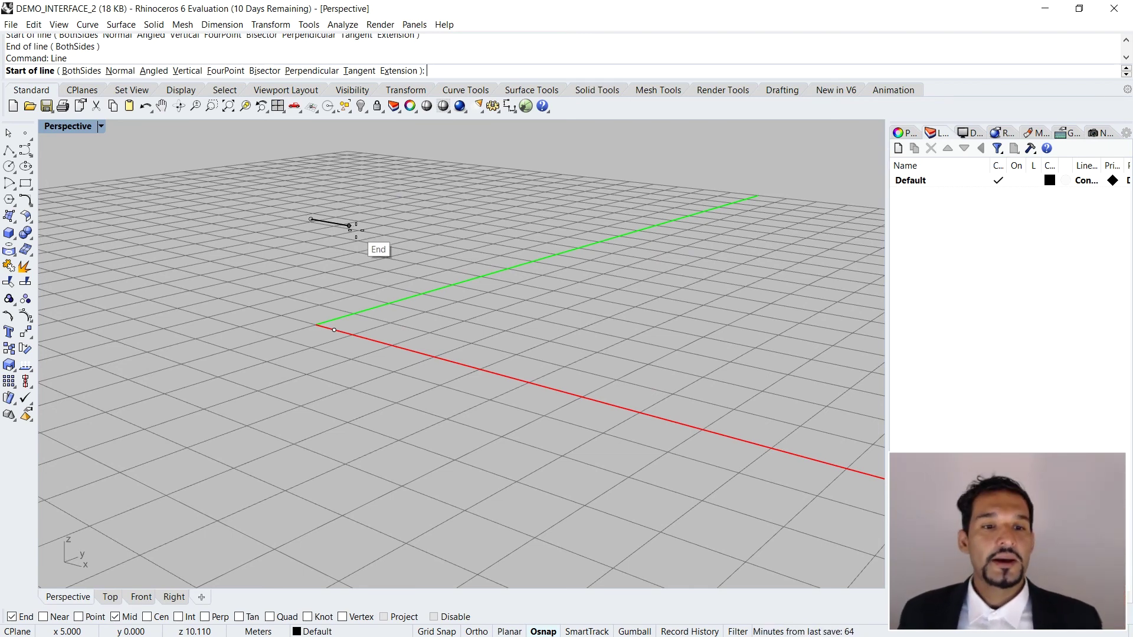
{"action": "right_click_drag", "start_coordinate": [351, 228], "coordinate": [380, 251]}
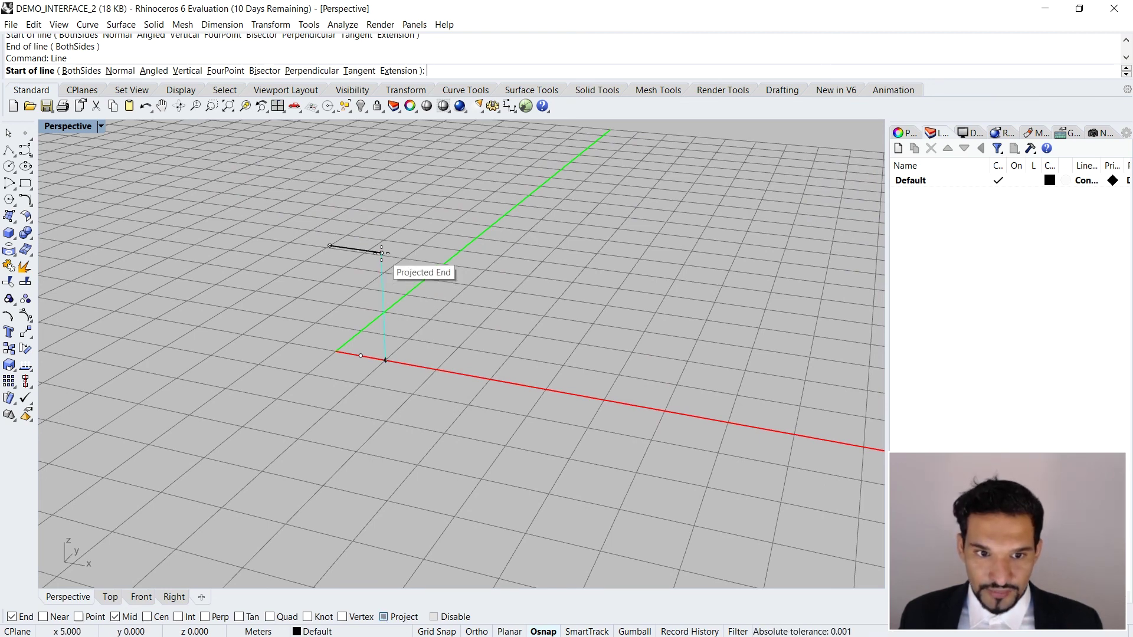
{"action": "mouse_move", "coordinate": [382, 252]}
{"action": "right_mouse_down"}
{"action": "mouse_move", "coordinate": [351, 227]}
{"action": "mouse_move", "coordinate": [378, 227]}
{"action": "right_mouse_up"}
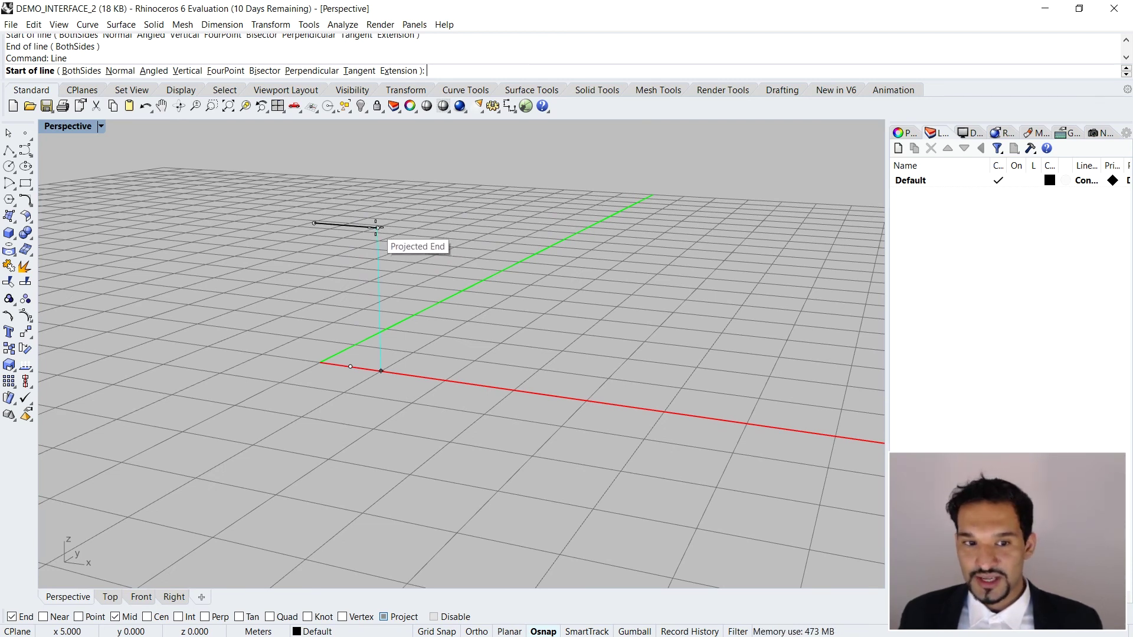
{"action": "scroll", "coordinate": [376, 227], "scroll_direction": "up", "scroll_amount": 1}
{"action": "left_click", "coordinate": [377, 227]}
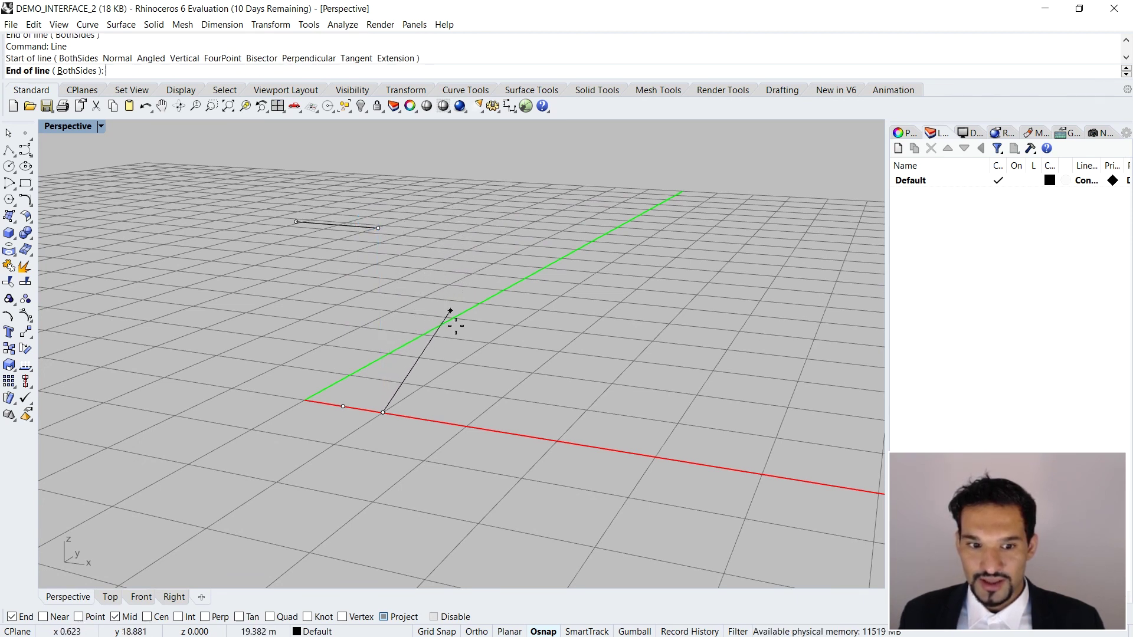
{"action": "left_click", "coordinate": [296, 222]}
Step: Delete the raised line, the projected line and the point, leaving the model empty
{"action": "scroll", "coordinate": [320, 419], "scroll_direction": "up", "scroll_amount": 2}
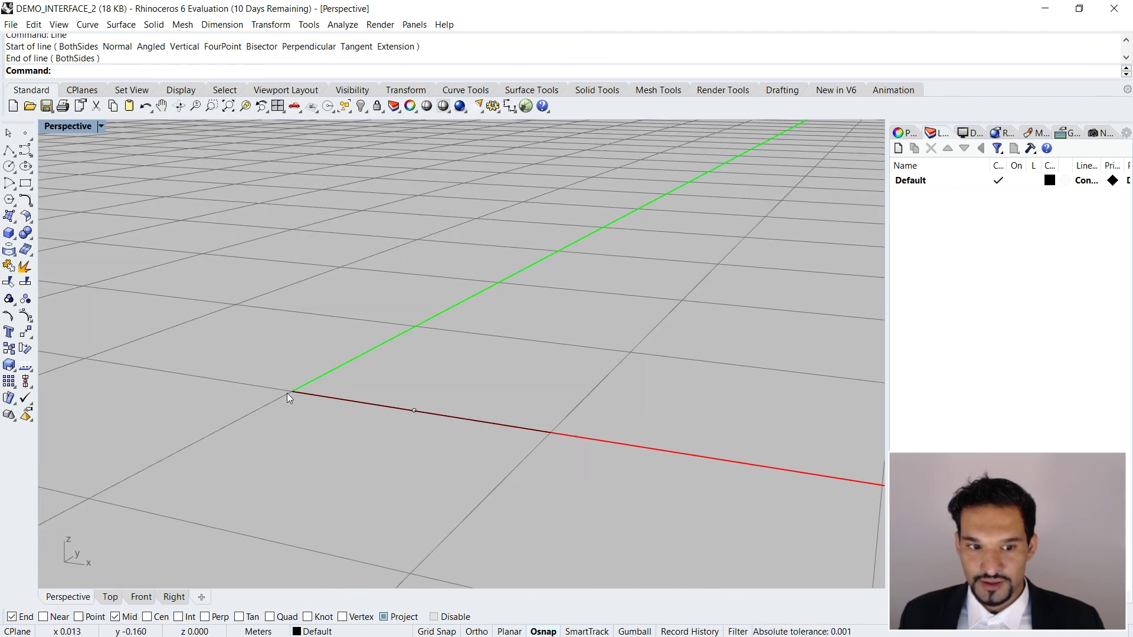
{"action": "scroll", "coordinate": [584, 438], "scroll_direction": "down", "scroll_amount": 4}
{"action": "mouse_move", "coordinate": [551, 449]}
{"action": "right_mouse_down"}
{"action": "mouse_move", "coordinate": [586, 438]}
{"action": "mouse_move", "coordinate": [533, 417]}
{"action": "mouse_move", "coordinate": [543, 435]}
{"action": "right_mouse_up"}
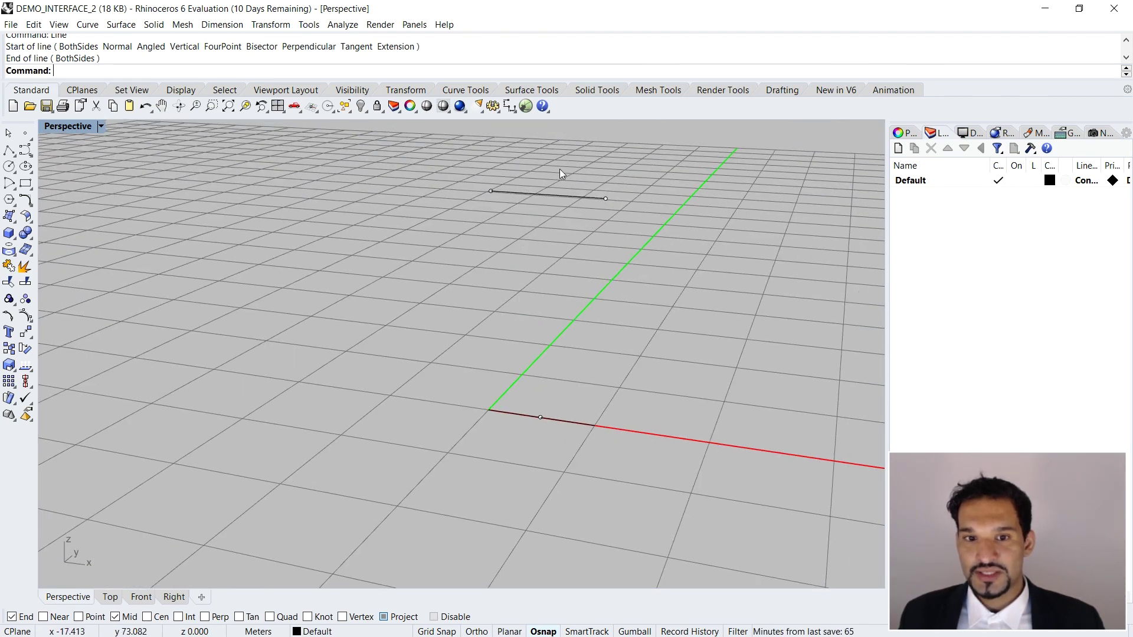
{"action": "left_click_drag", "start_coordinate": [560, 169], "coordinate": [525, 229]}
{"action": "left_click", "coordinate": [444, 239]}
{"action": "right_click_drag", "start_coordinate": [444, 238], "coordinate": [588, 441]}
{"action": "key", "text": "ctrl+a"}
{"action": "key", "text": "Delete"}
{"action": "scroll", "coordinate": [515, 454], "scroll_direction": "up", "scroll_amount": 2}
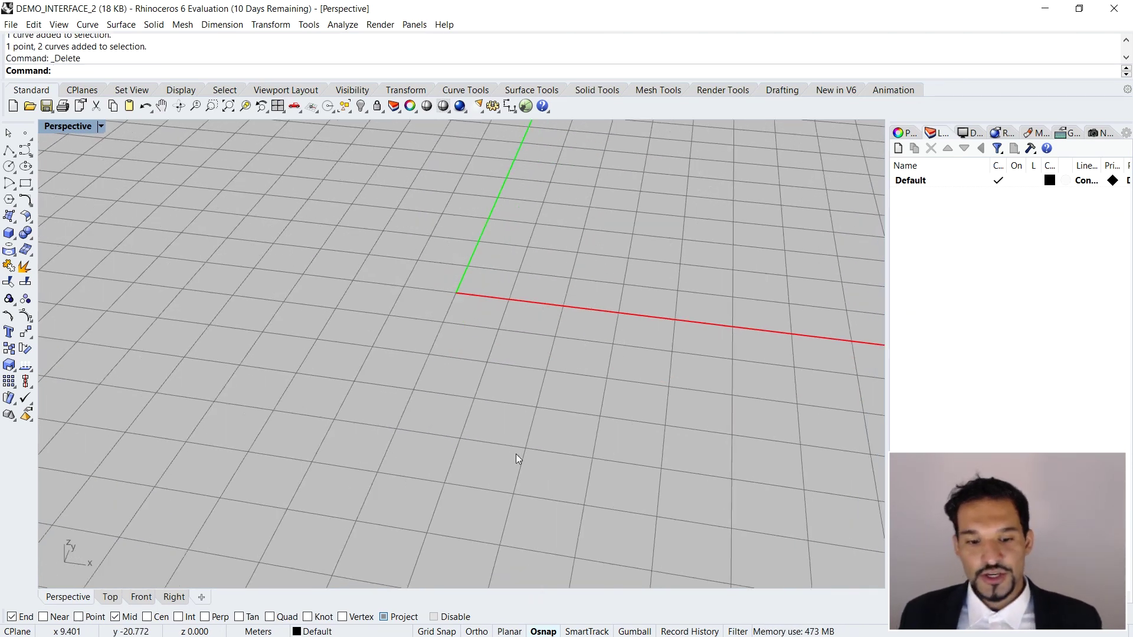